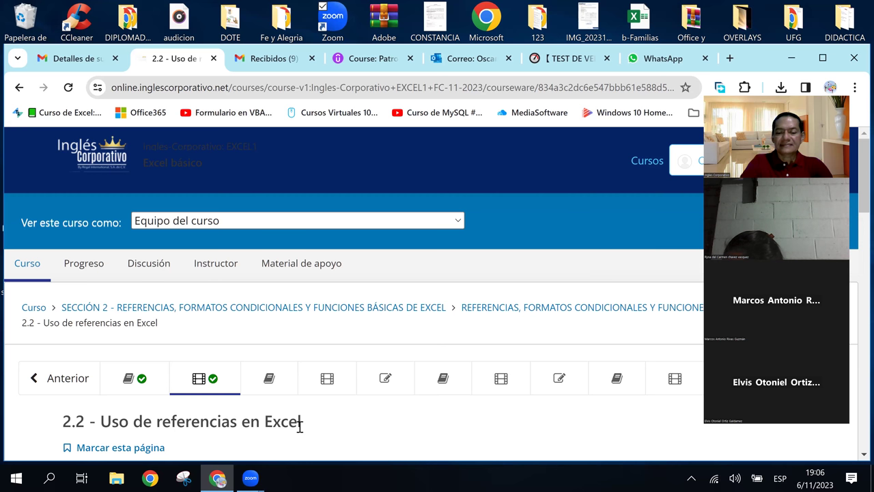
Scroll down the 2.2 lesson page and open unit 2.1 'Objetivo de la lección'
scroll(300, 427, "down", 2)
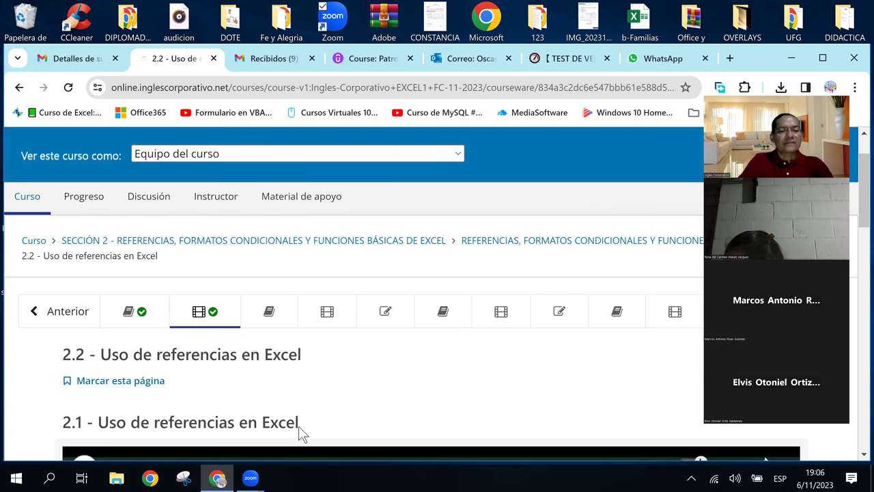
scroll(300, 432, "down", 1)
scroll(298, 426, "down", 2)
scroll(298, 426, "down", 1)
scroll(299, 426, "down", 1)
scroll(298, 426, "down", 1)
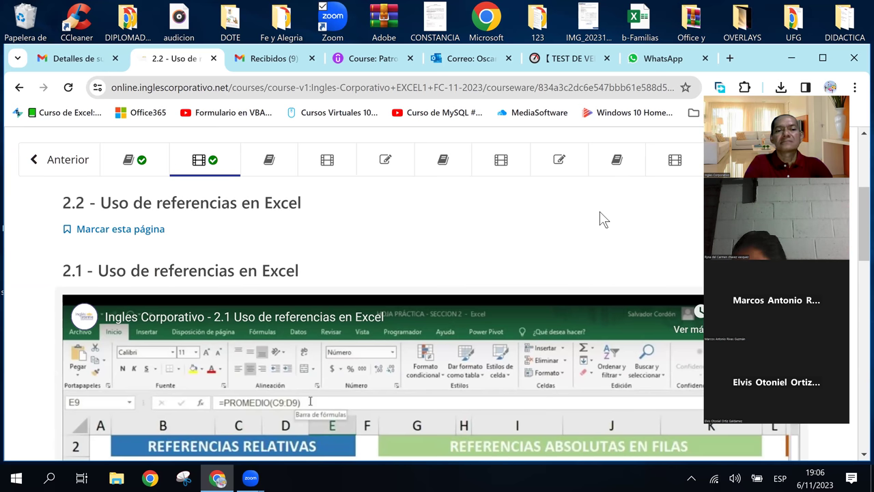
left_click(146, 161)
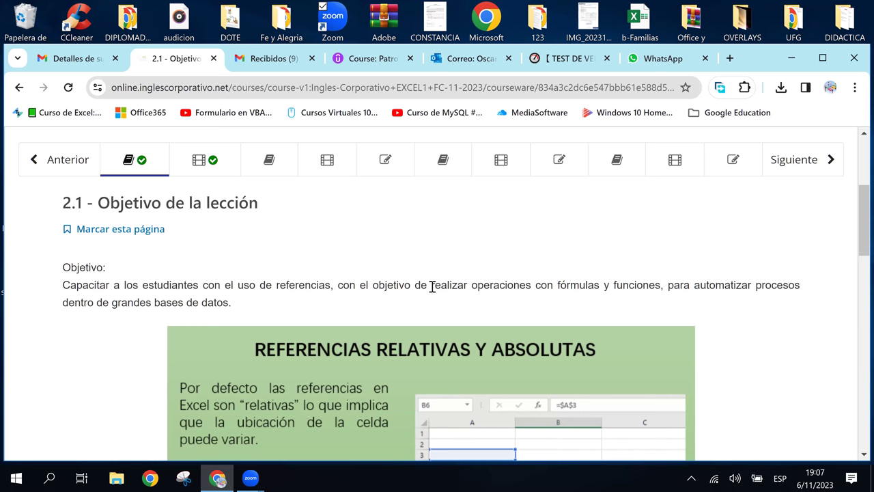
Scroll to the REFERENCIAS RELATIVAS Y ABSOLUTAS image, then start a Windows search
scroll(431, 286, "down", 2)
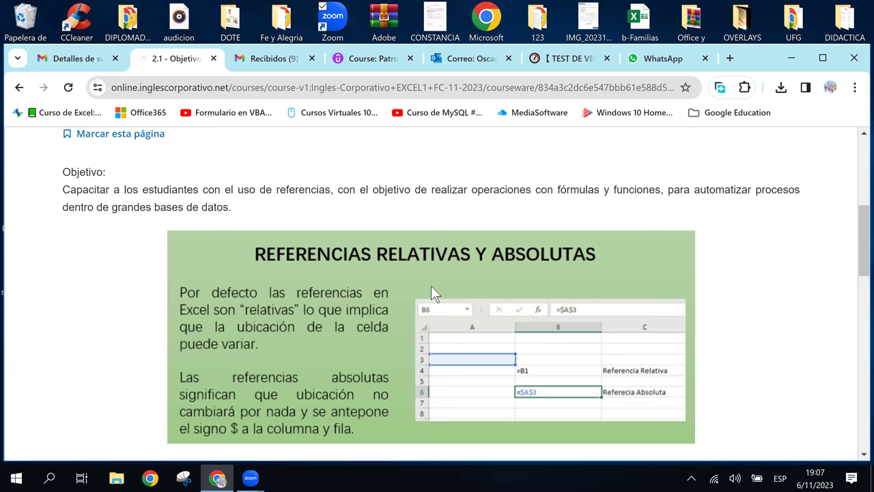
scroll(431, 286, "down", 1)
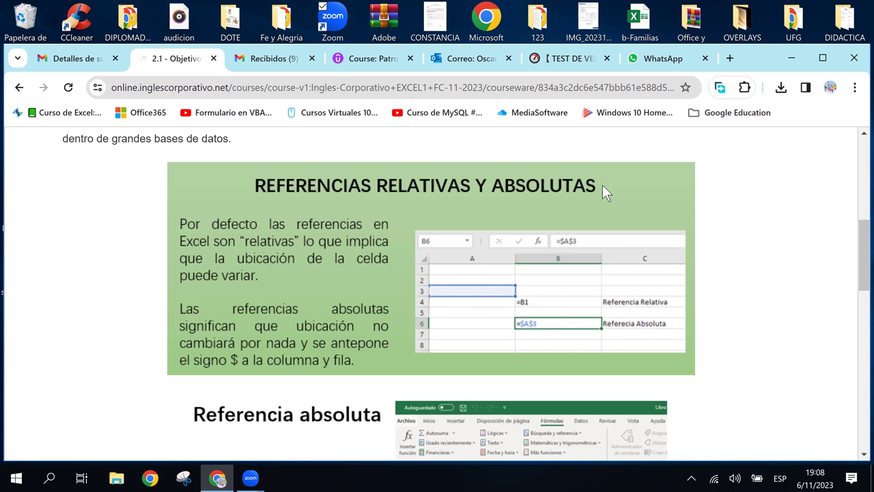
left_click(47, 479)
Launch Excel by searching 'excel' and create a blank workbook
type("excel")
key("Return")
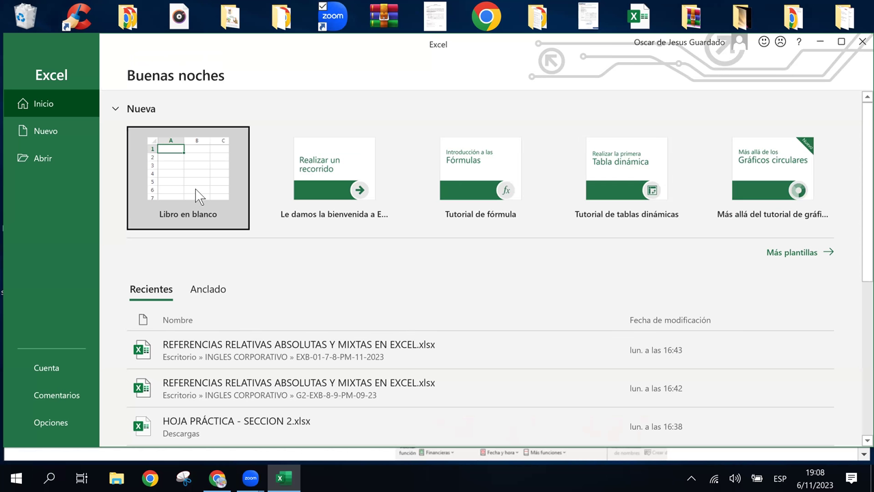
left_click(195, 189)
left_click(250, 258)
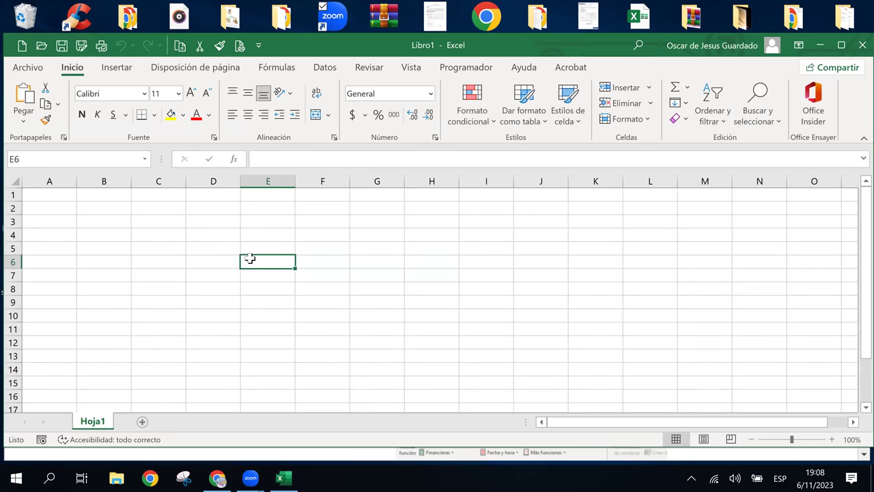
left_click(181, 222)
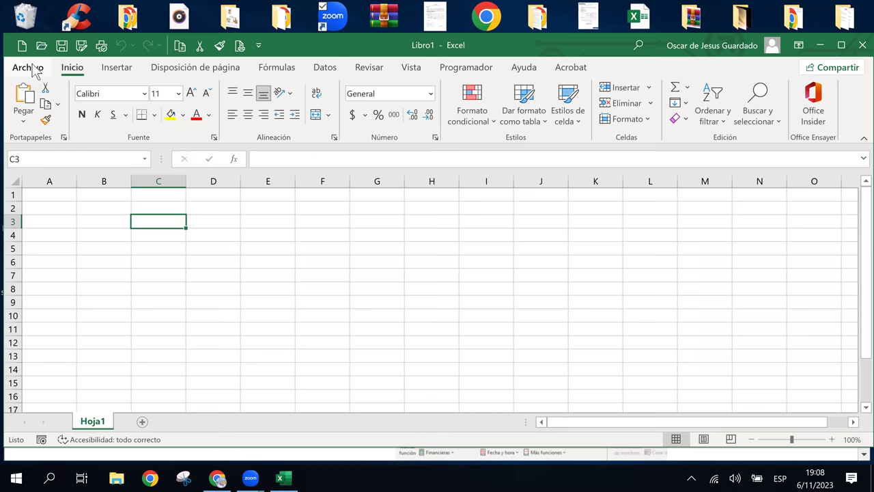
Open EJERCICIO1.xlsx from the recent workbooks list
left_click(32, 68)
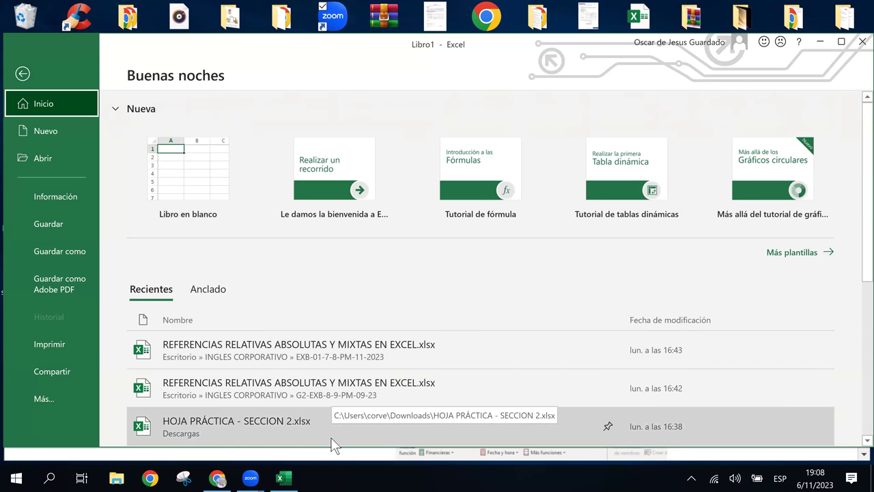
left_click(332, 442)
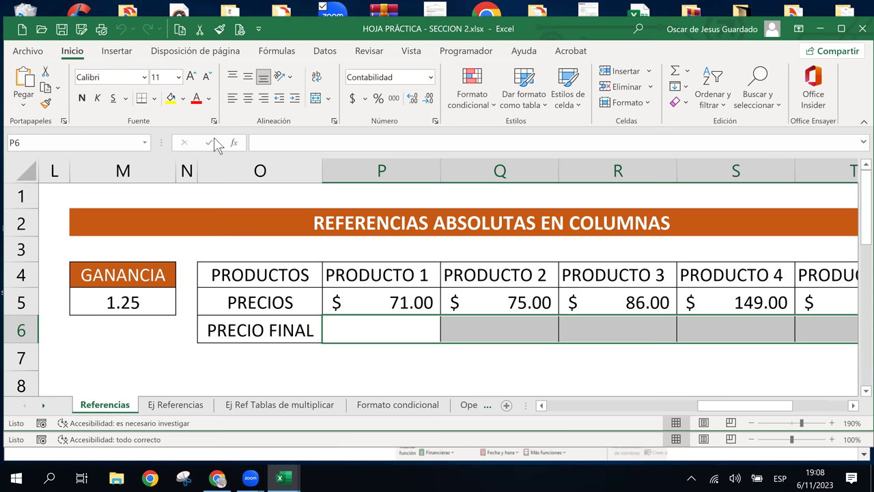
key("alt+Tab")
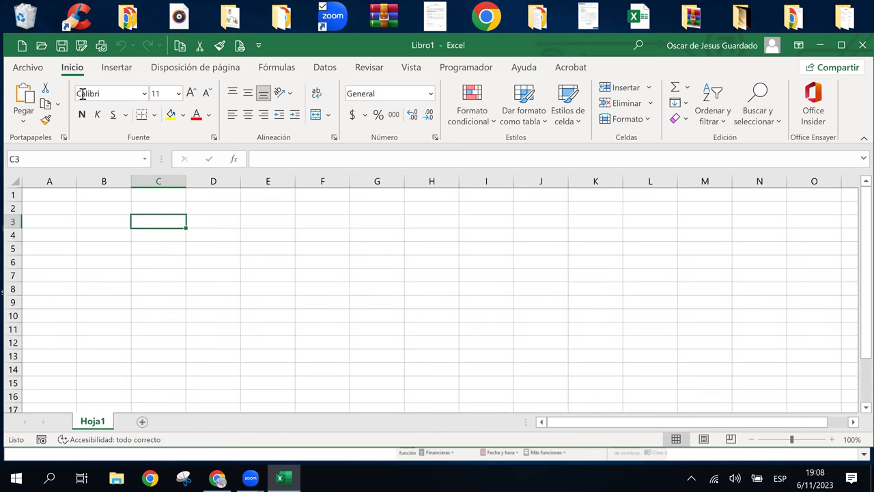
left_click(28, 67)
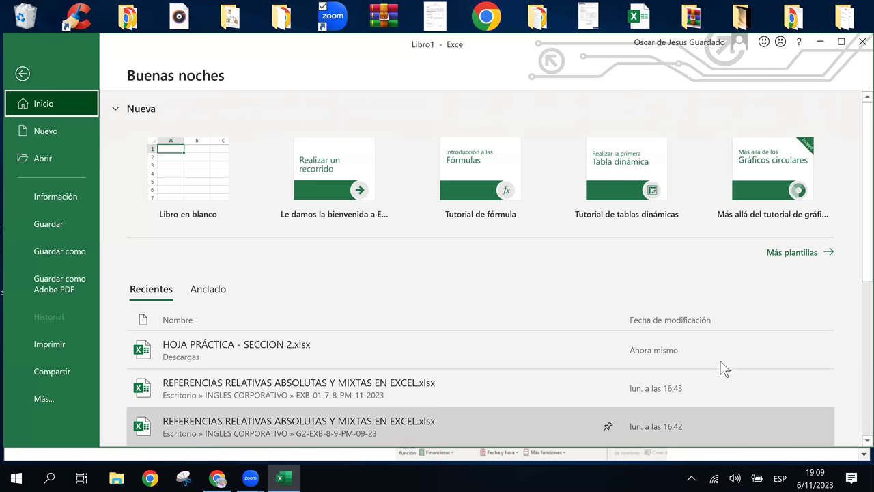
left_click_drag(862, 252, 863, 323)
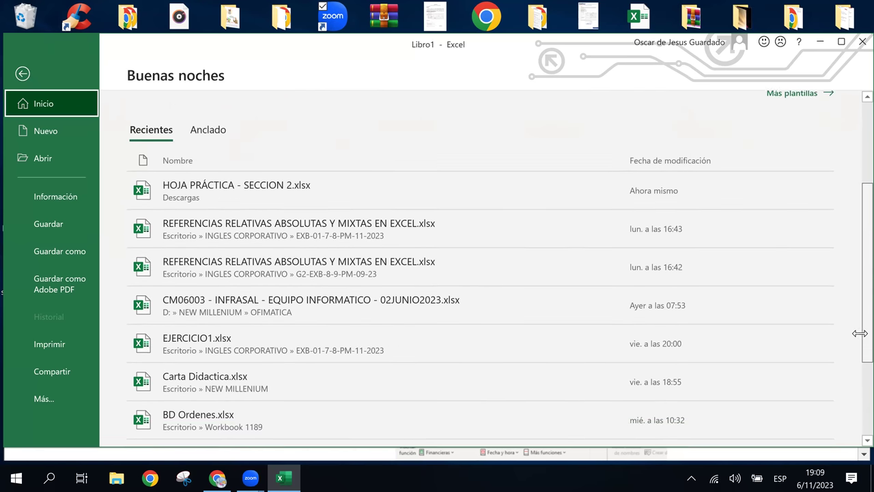
left_click_drag(863, 323, 862, 346)
left_click(248, 321)
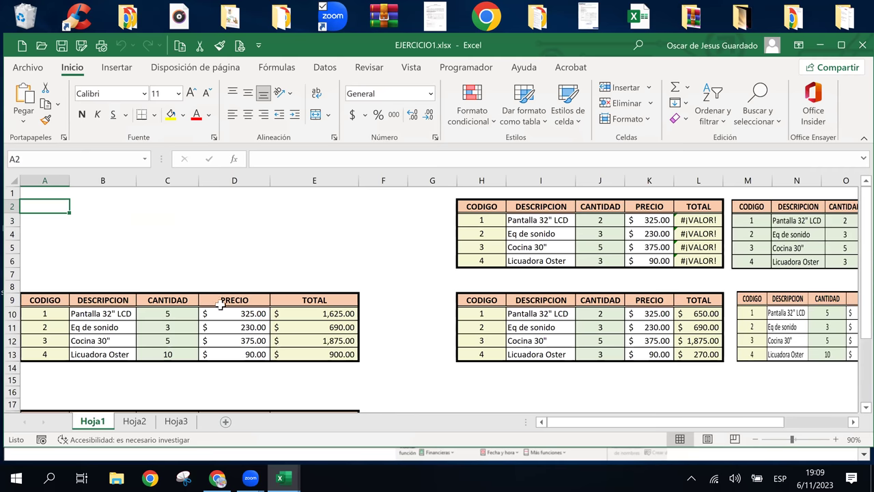
Delete columns H through O to remove the extra tables
left_click(221, 303)
left_click(240, 329)
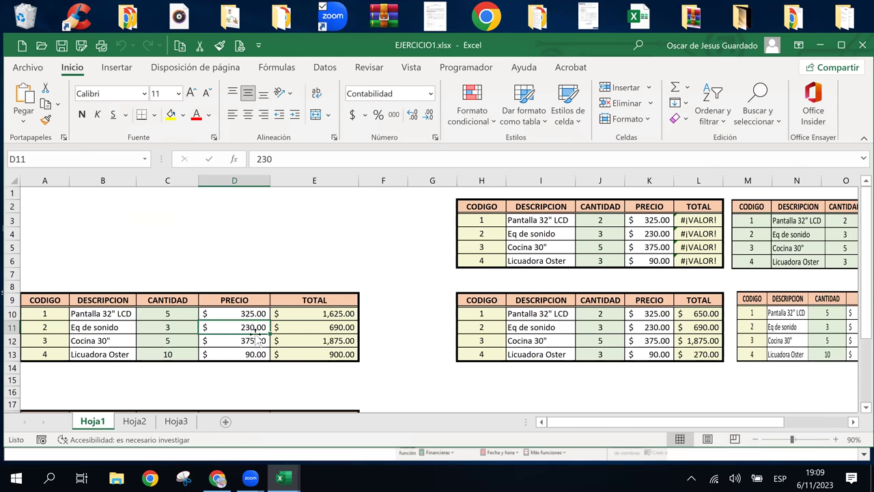
mouse_move(478, 179)
left_mouse_down()
mouse_move(857, 164)
mouse_move(580, 181)
left_mouse_up()
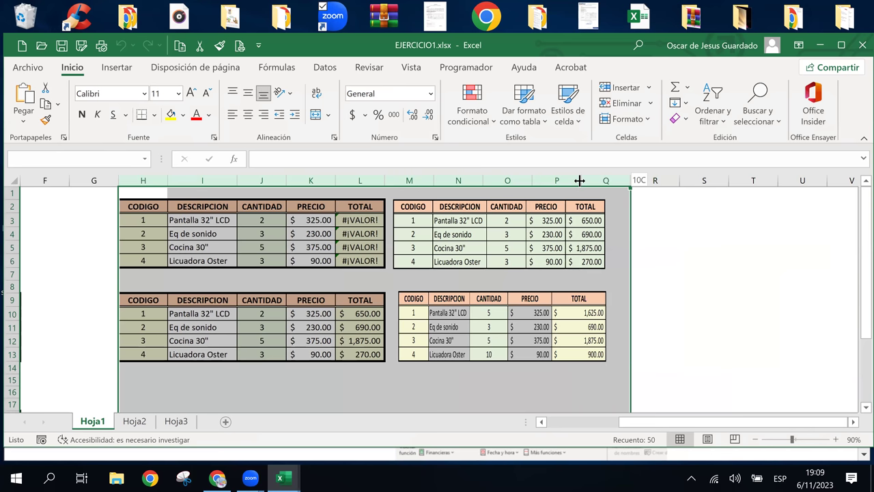
key("ctrl+minus")
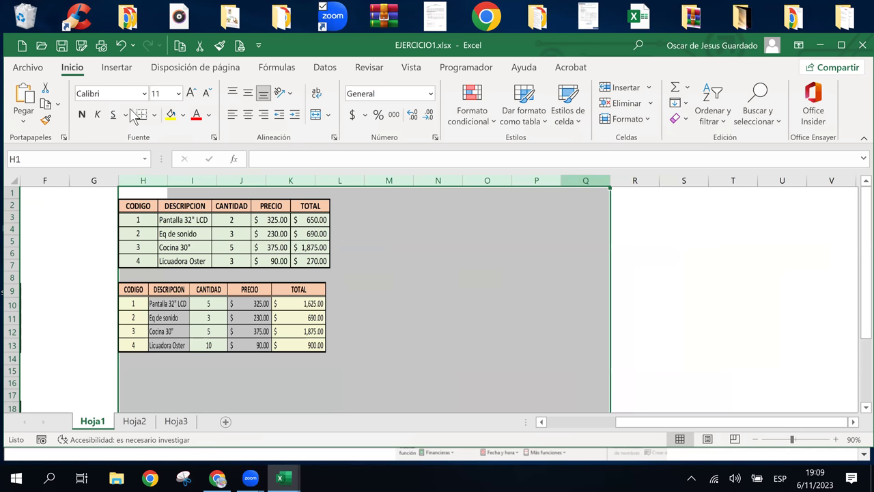
Delete both table pictures and return to the table in columns A–E
left_click(196, 220)
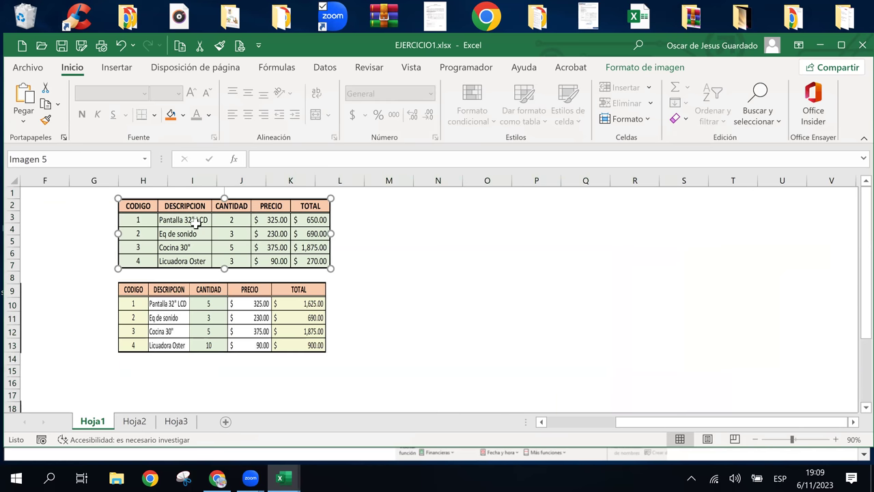
key("Delete")
left_click(229, 319)
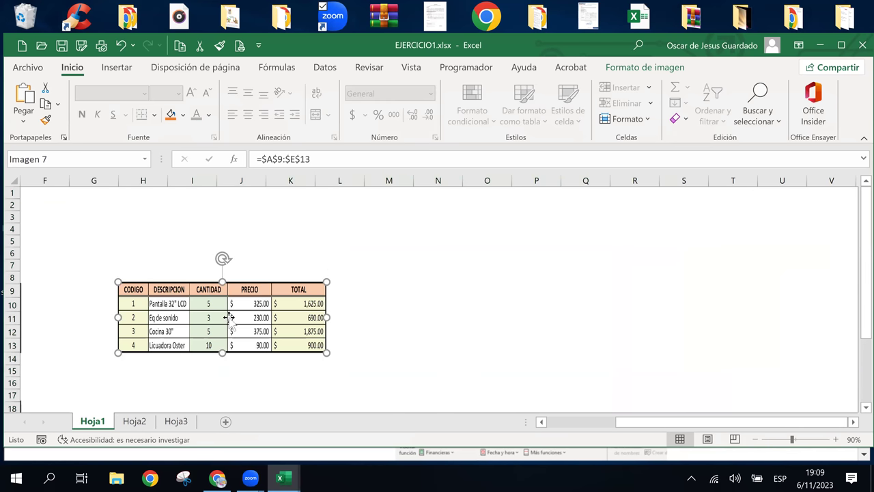
key("Delete")
left_click(62, 311)
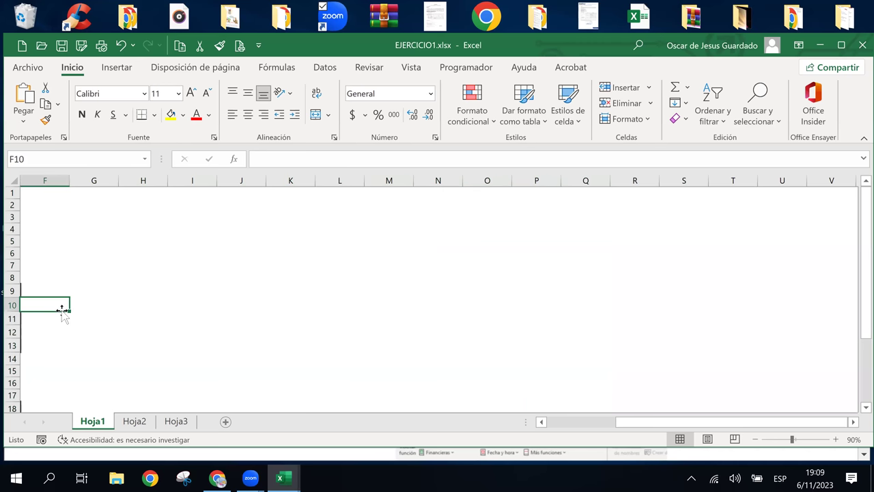
key("Left")
key("Left")
key("Left")
key("Left")
key("Left")
key("Right")
key("Right")
key("Right")
key("Right")
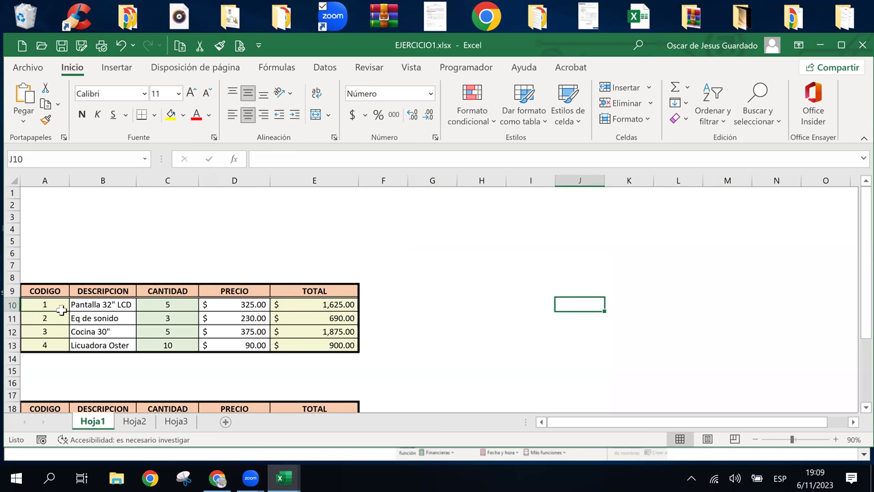
key("Right")
key("Down")
key("Down")
key("Down")
key("Down")
key("Down")
key("Down")
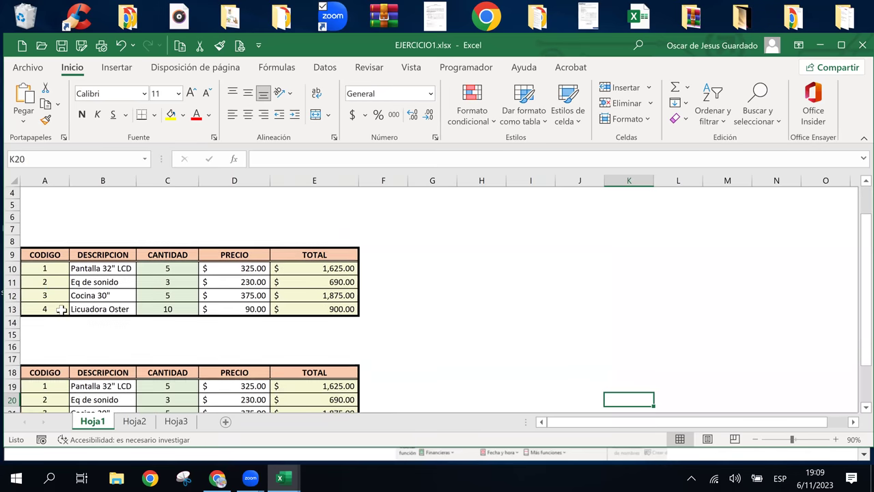
key("Down")
key("Down")
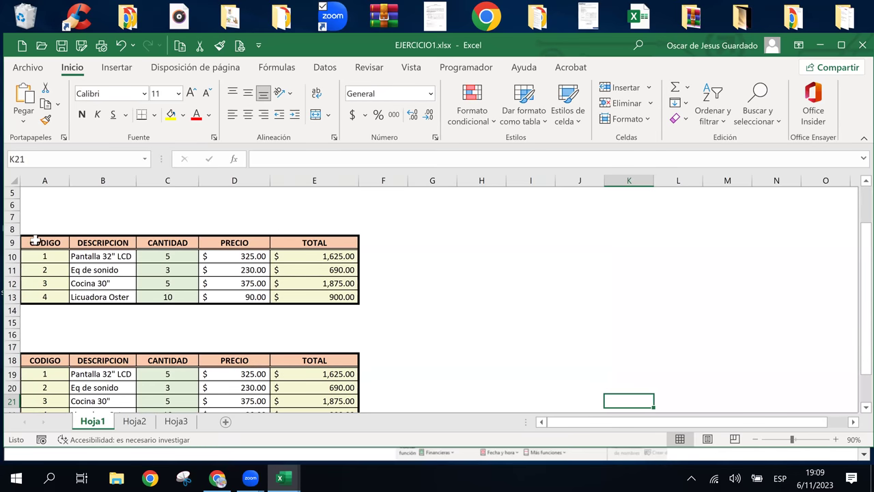
Move the product table A9:E13 up so it occupies rows 4–8
left_click(61, 248)
left_click_drag(61, 248, 311, 295)
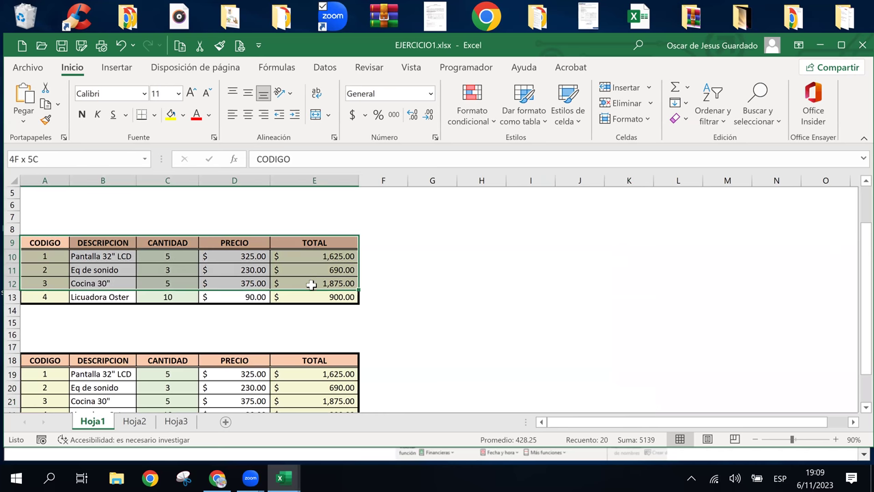
left_click_drag(864, 249, 863, 201)
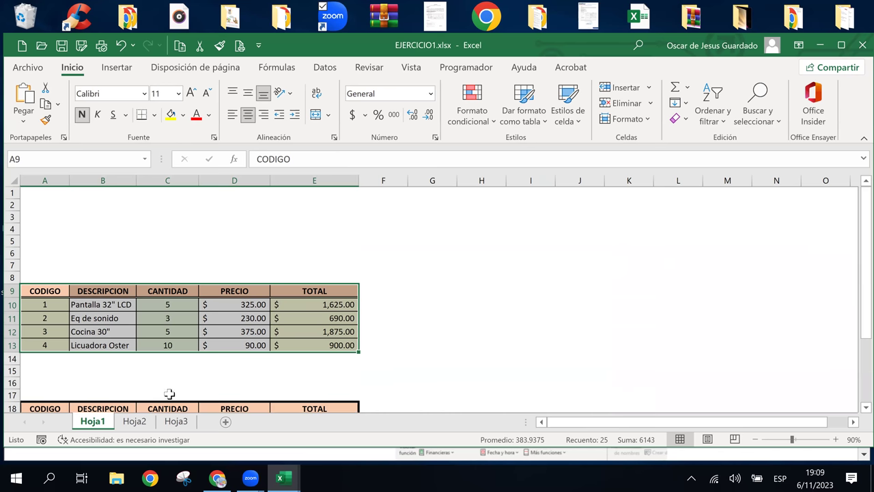
left_click_drag(239, 281, 234, 225)
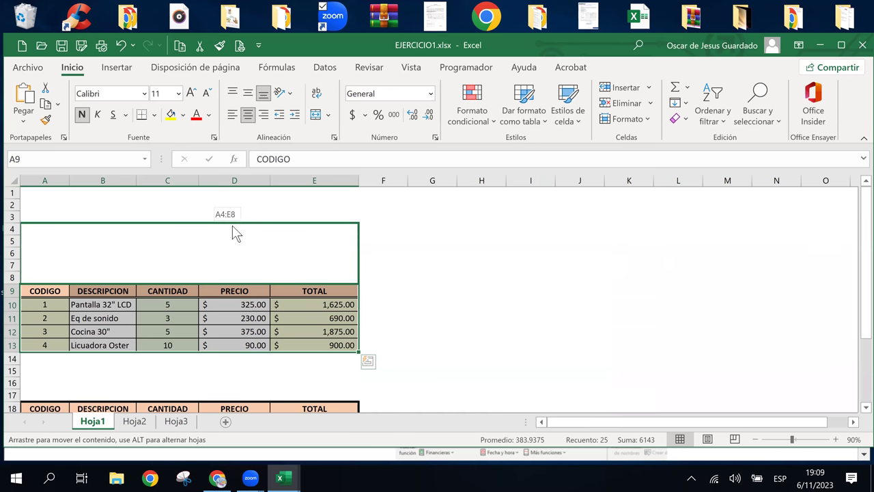
left_click_drag(235, 225, 233, 229)
Clear the existing TOTAL values in E5:E8
left_click(270, 261)
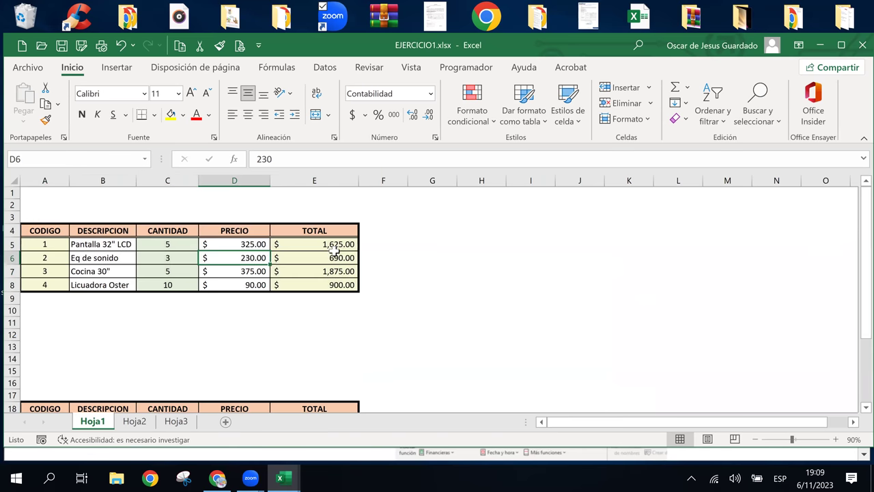
left_click(334, 249)
right_click(334, 249)
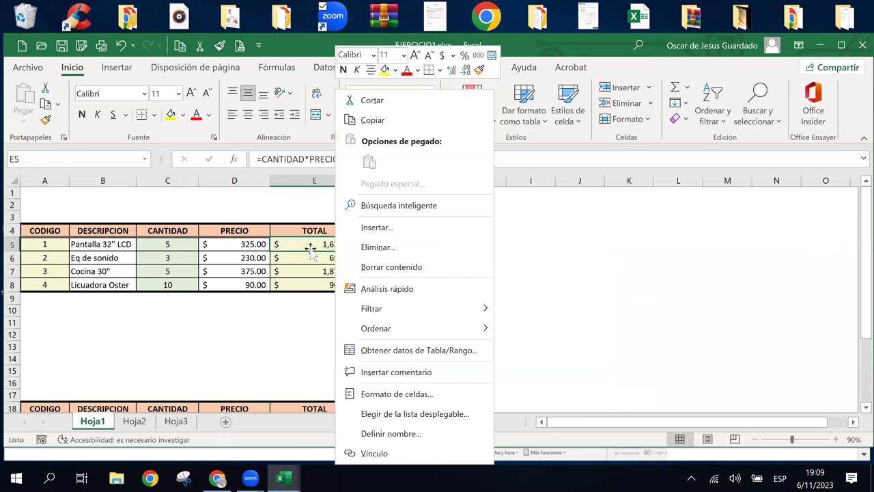
left_click(318, 250)
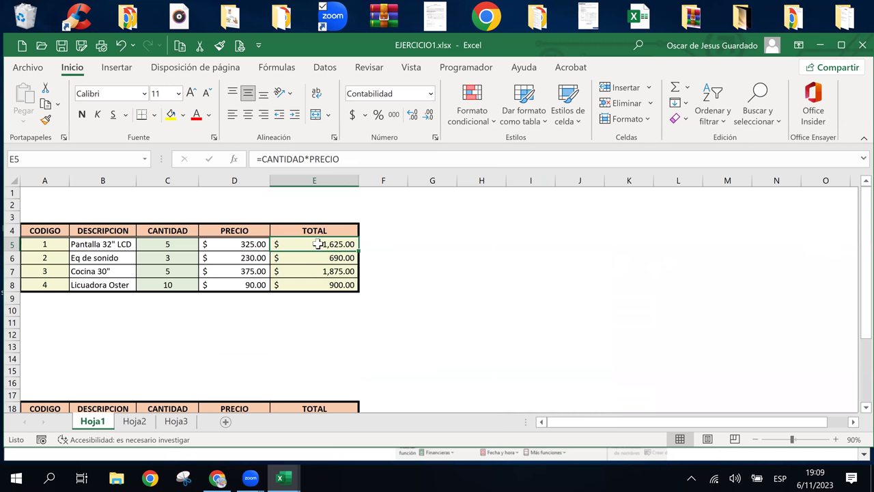
left_click_drag(318, 244, 322, 285)
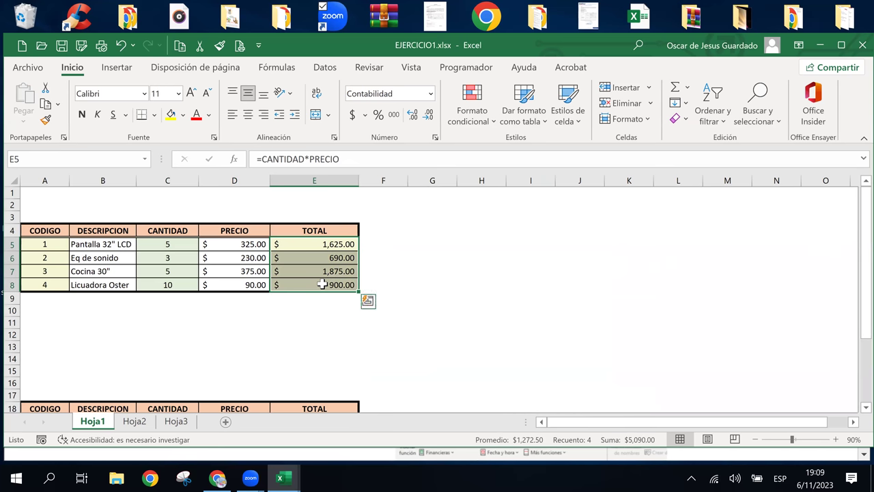
key("Delete")
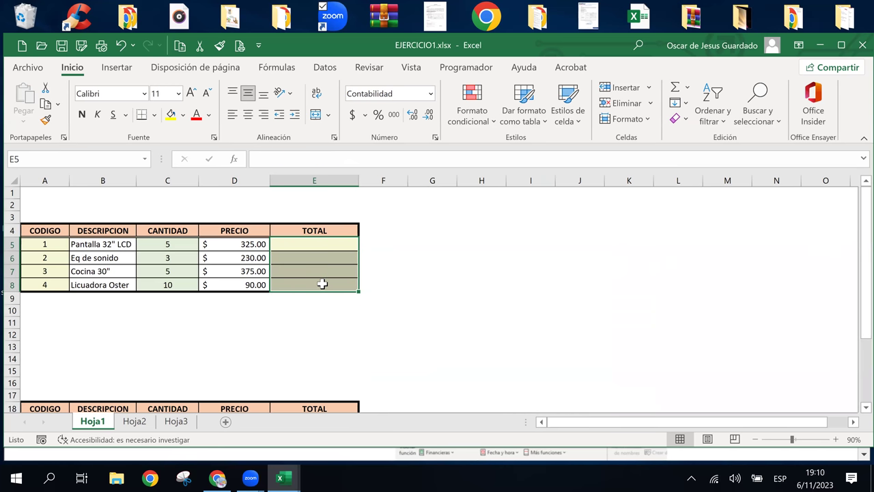
Enter =C5*D5 in E5 to get $1,625.00, then zoom in on the sheet
key("Up")
key("Down")
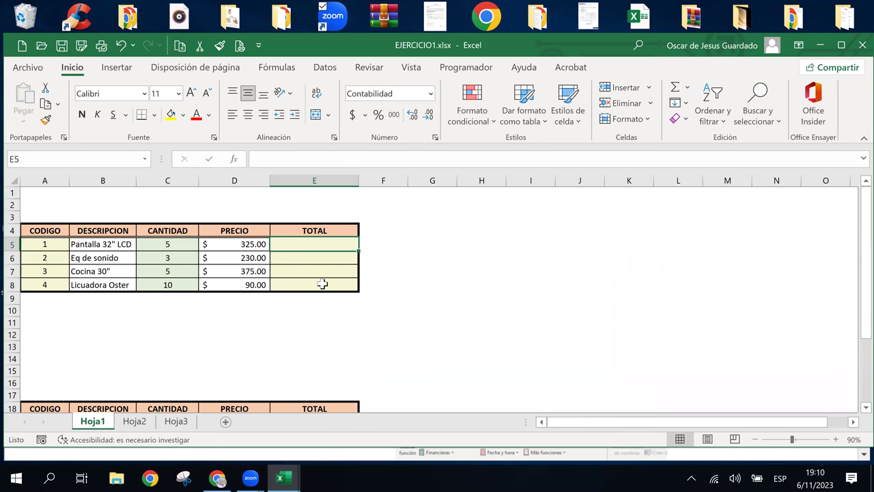
type("=")
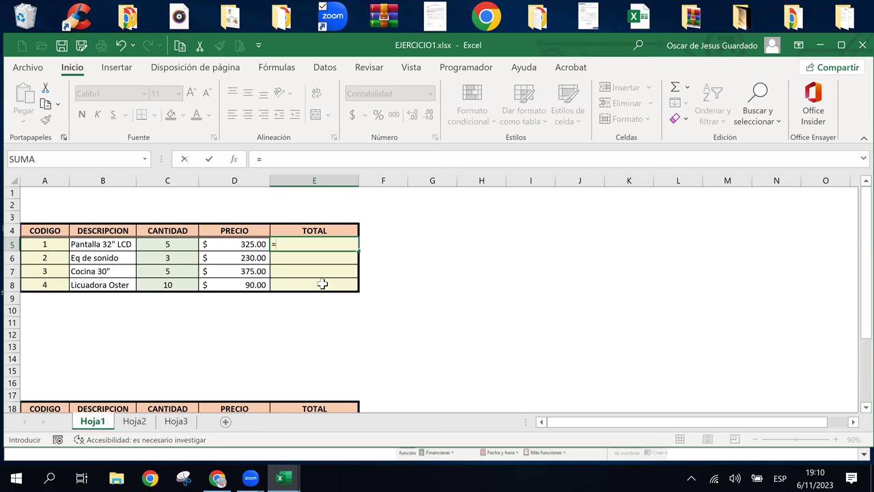
key("Left")
key("Left")
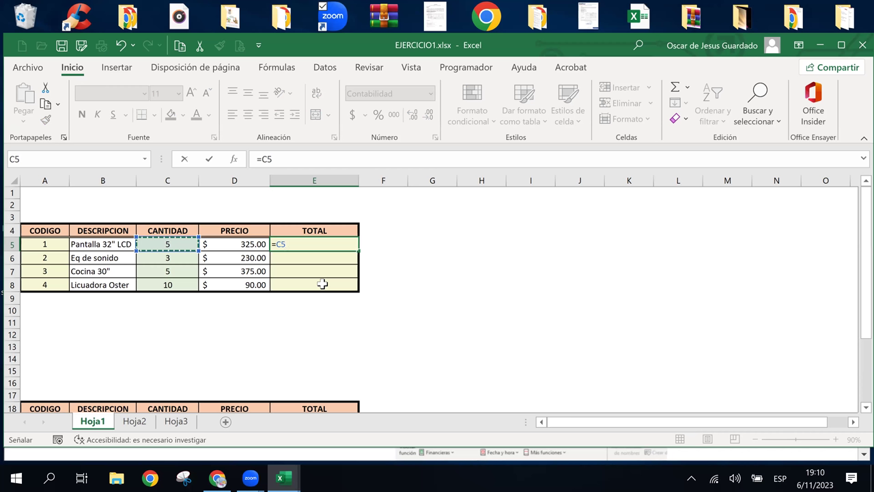
type("*")
key("Left")
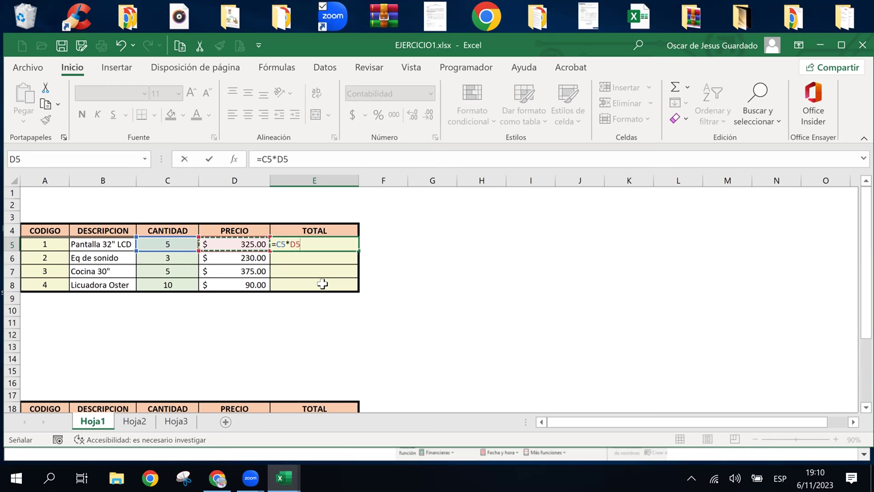
key("Return")
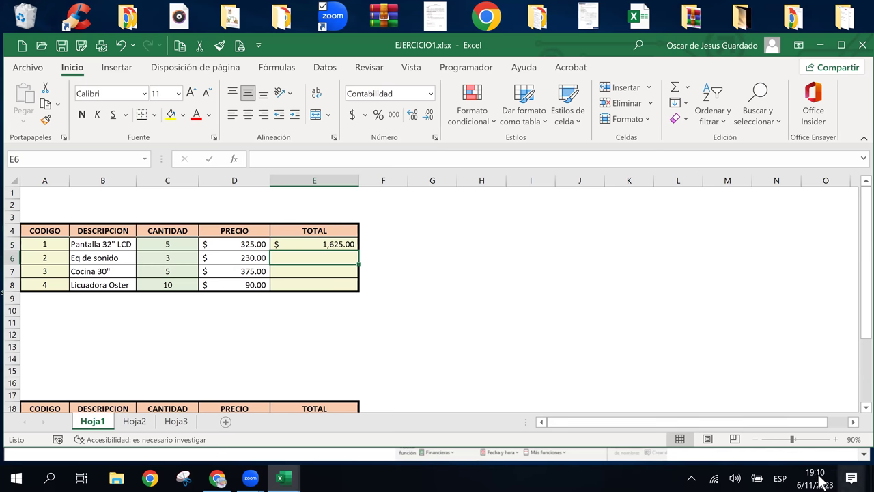
left_click(832, 439)
left_click(832, 439)
left_click(832, 439)
left_click(832, 439)
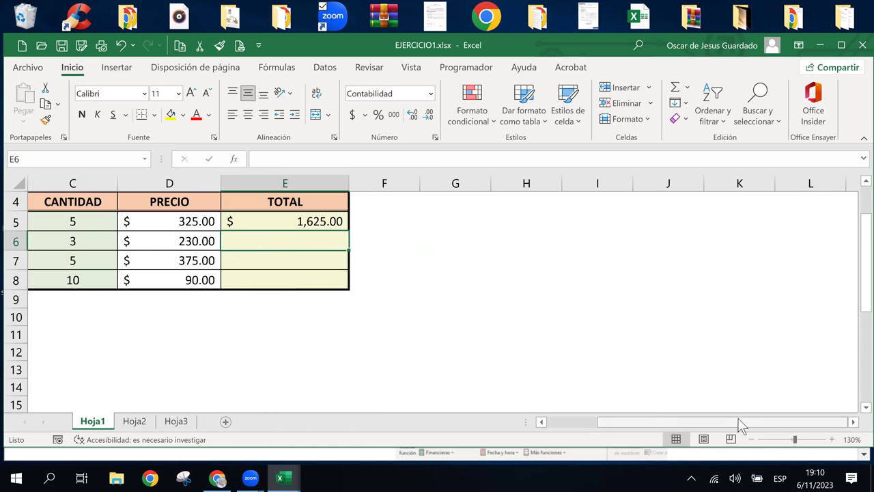
Check the E5 formula and fill it down to E7, giving $690.00 and $1,875.00
left_click_drag(741, 421, 610, 438)
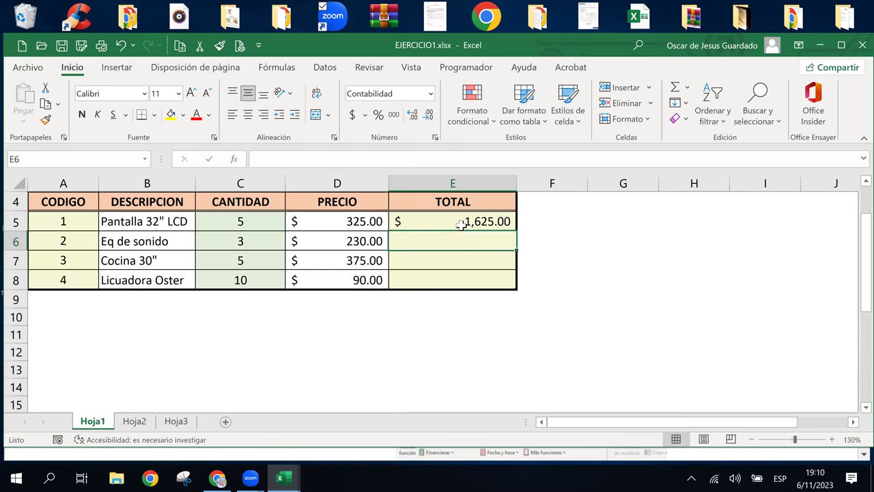
left_click(463, 226)
double_click(460, 218)
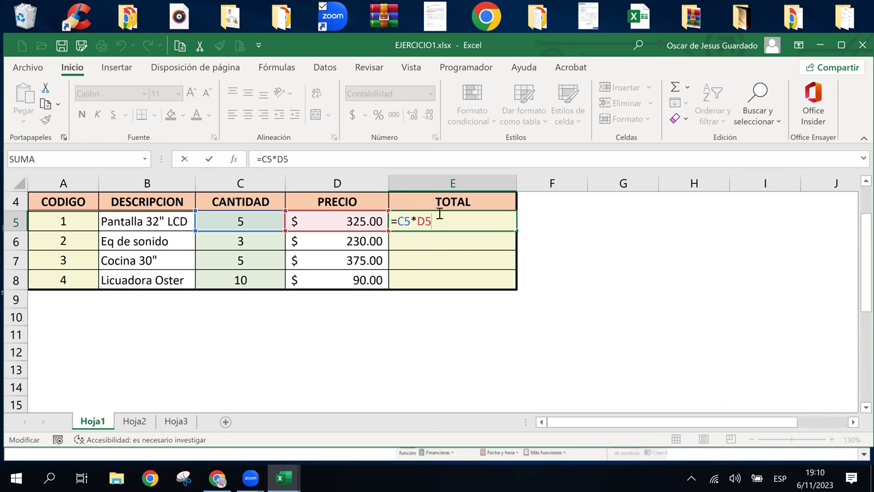
key("Return")
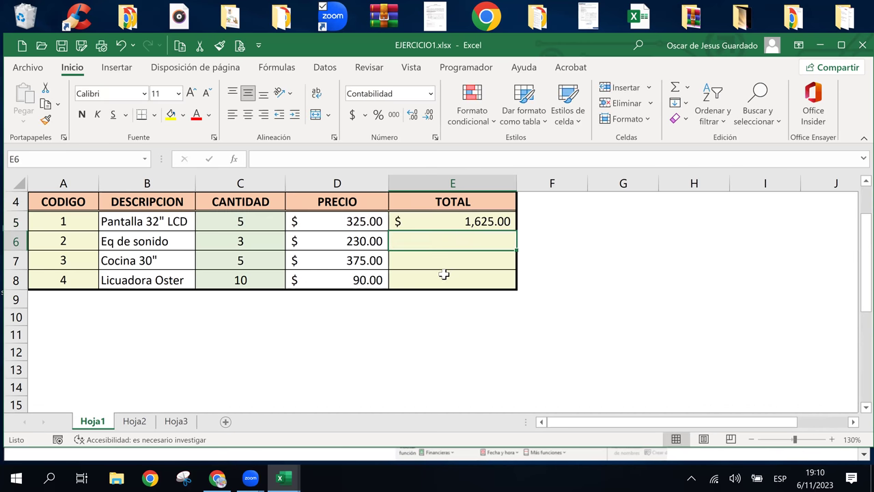
key("Up")
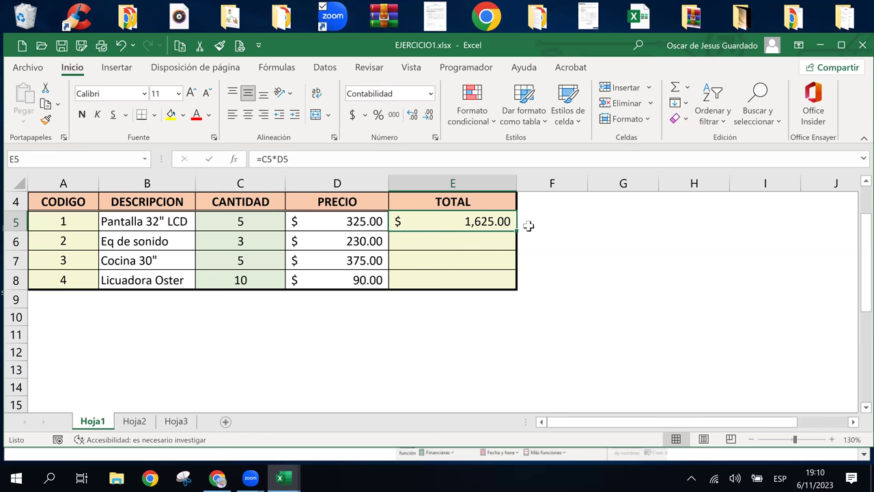
left_click_drag(518, 231, 514, 263)
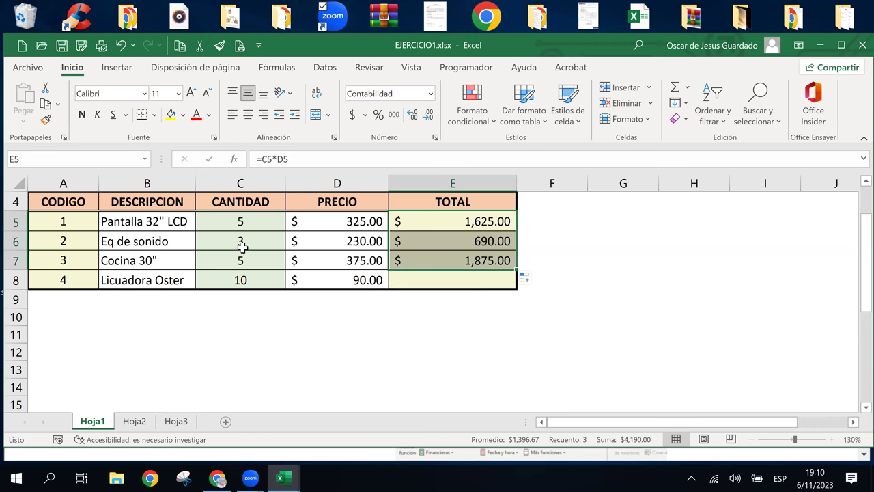
left_click(245, 246)
left_click_drag(331, 253, 335, 253)
left_click_drag(244, 247, 332, 243)
left_click_drag(247, 261, 332, 259)
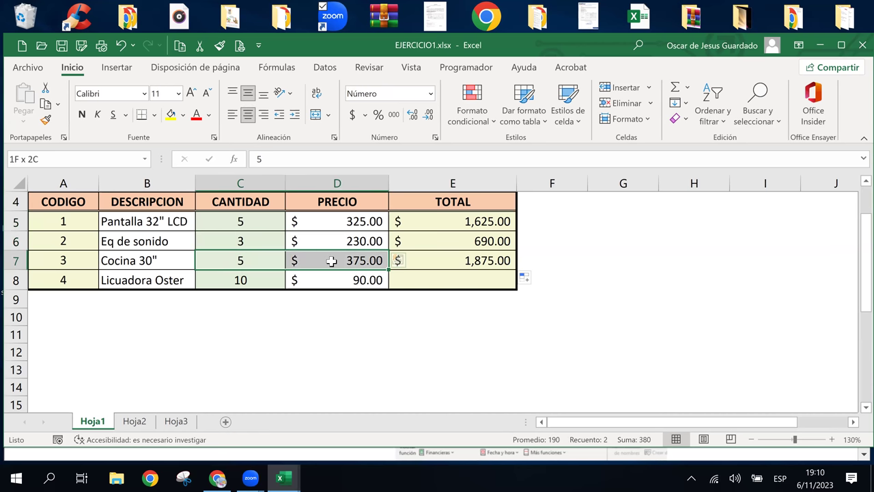
left_click(484, 241)
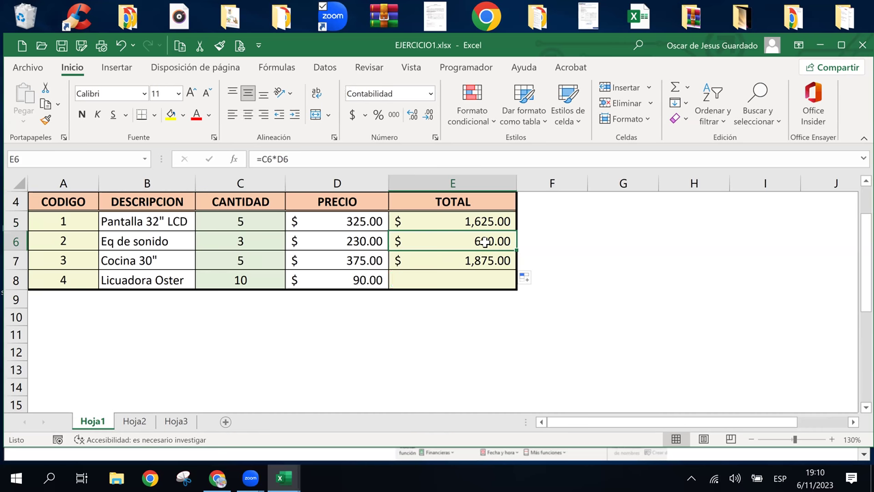
left_click(426, 222)
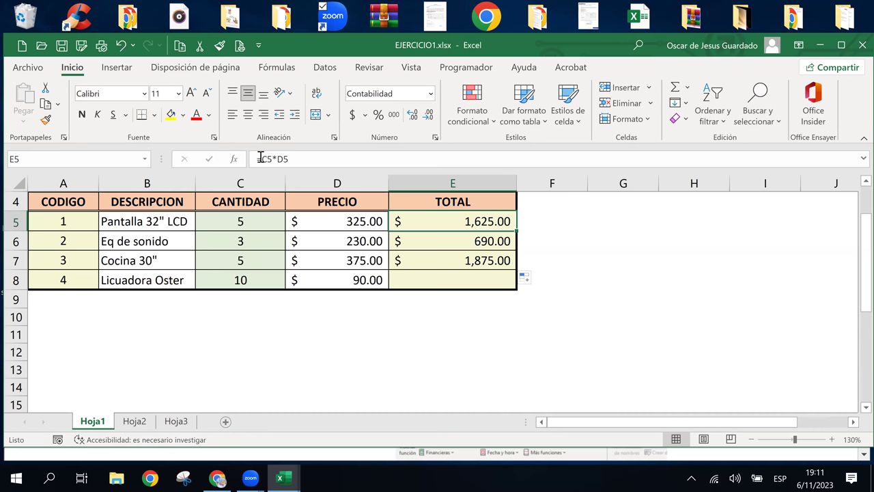
left_click(427, 249)
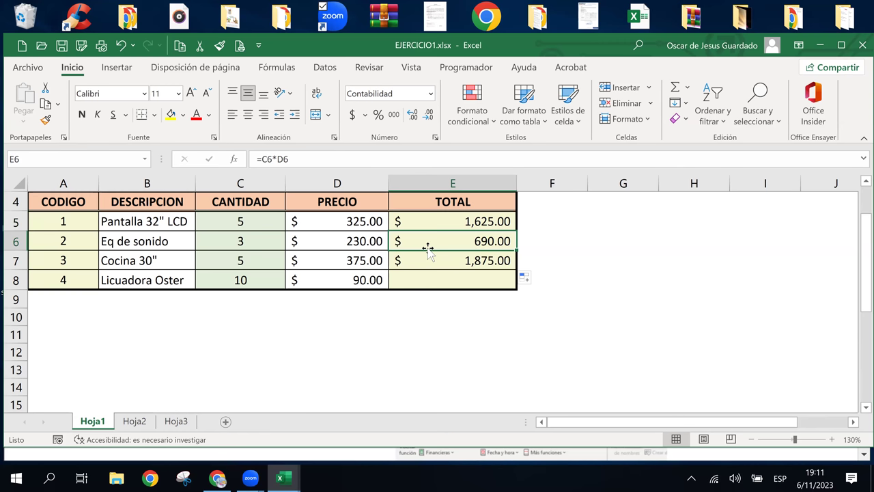
left_click(428, 260)
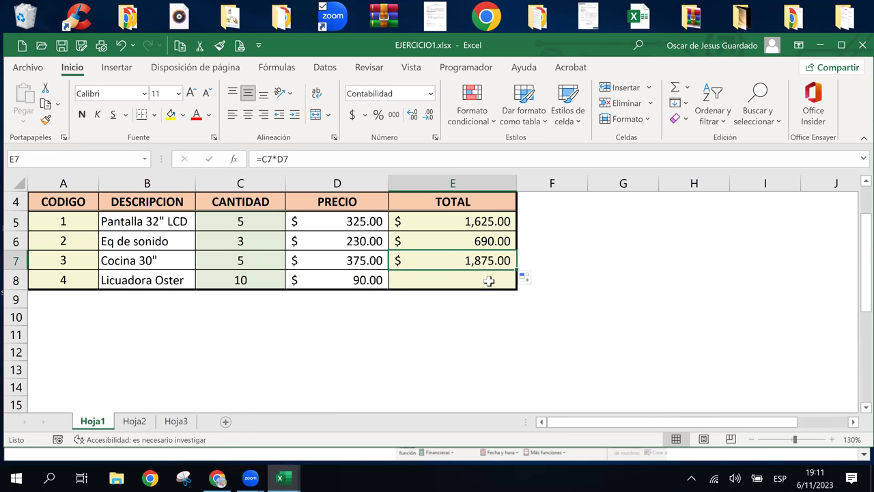
left_click(464, 218)
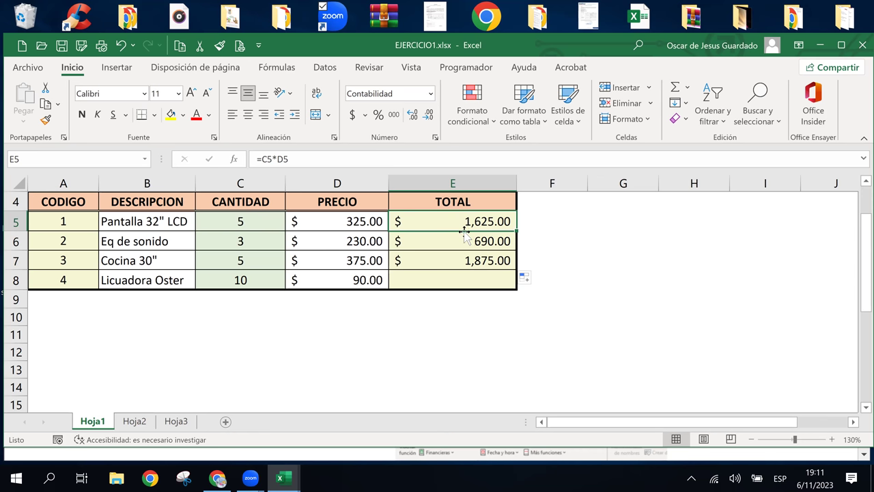
left_click(454, 254)
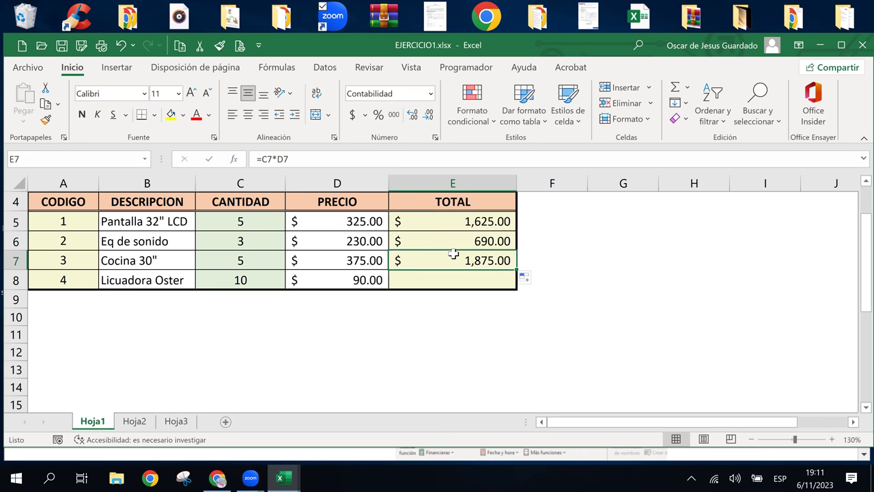
left_click(480, 220)
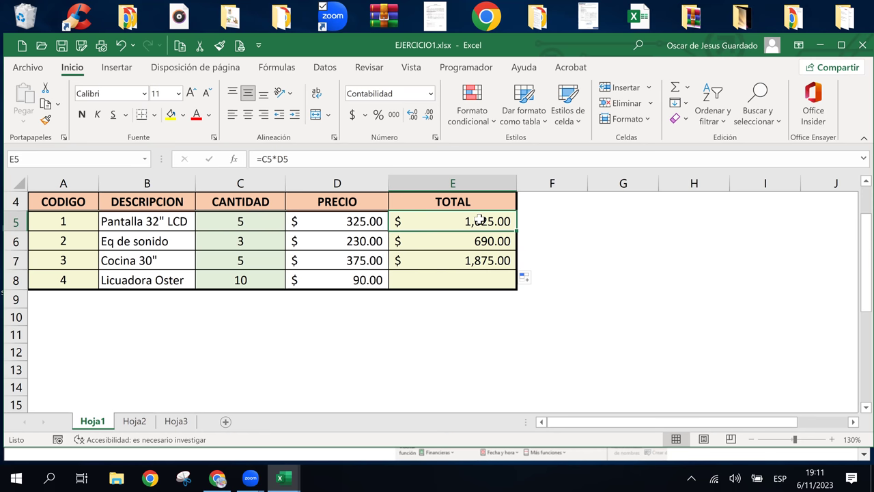
left_click(497, 237)
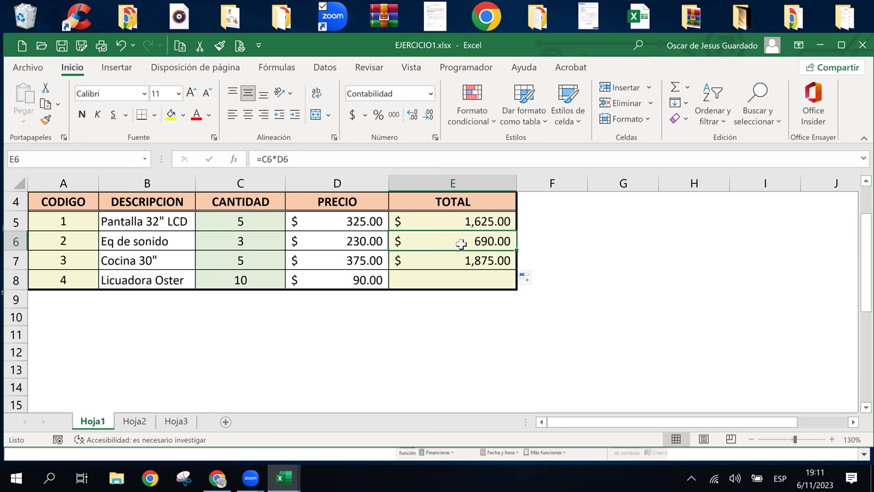
left_click(586, 204)
left_click(609, 203)
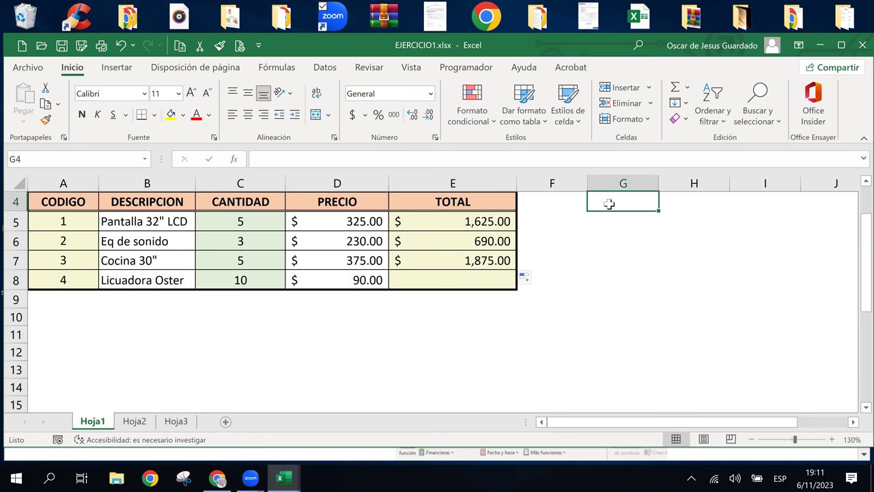
Enter the header Descuento in G4 and the rate 2.1% in G5
type("da")
key("BackSpace")
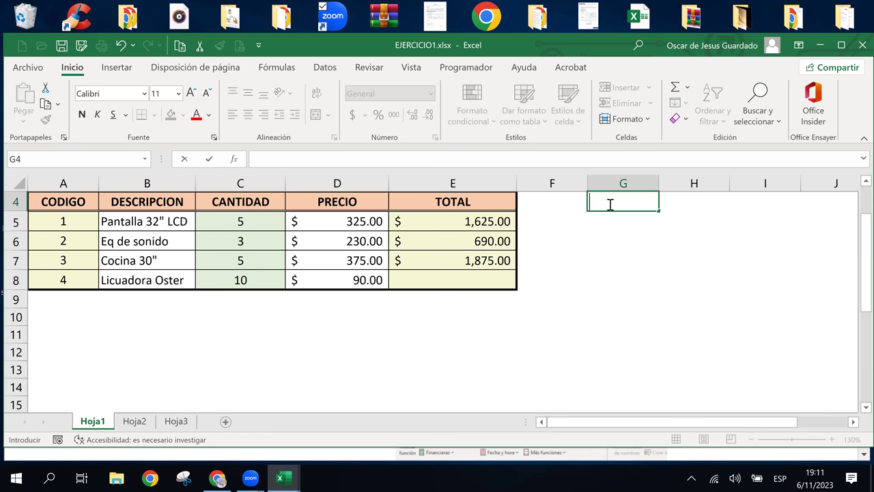
type("Descuento")
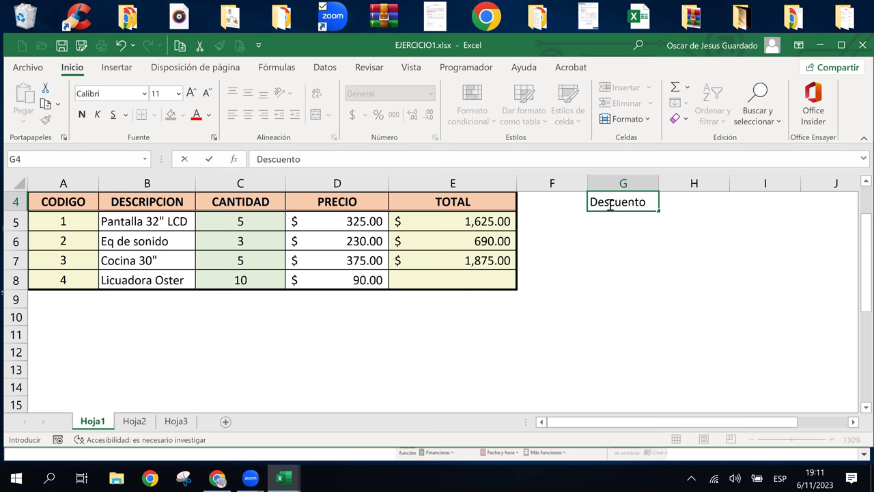
key("Tab")
key("Down")
key("Left")
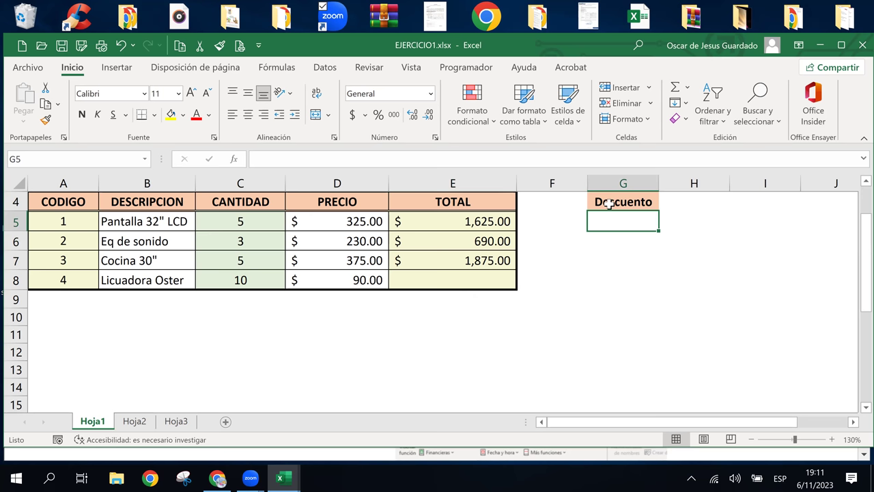
type("2.1")
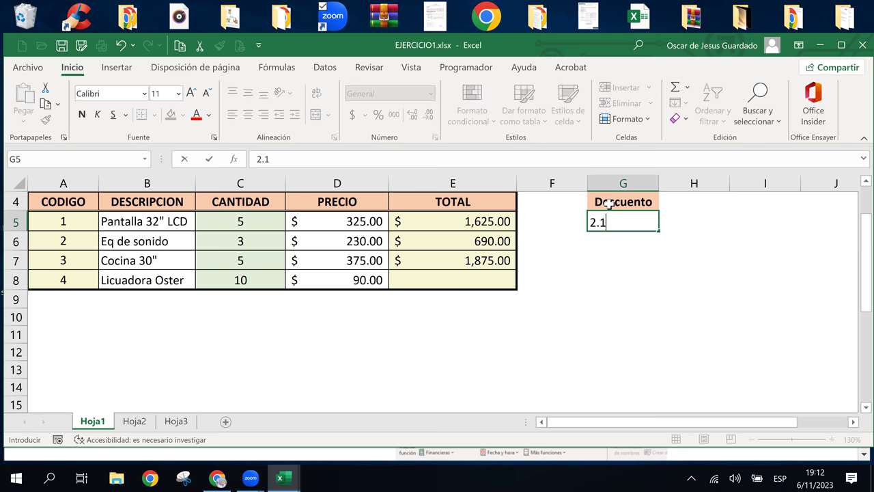
type("%")
key("Return")
key("Up")
key("Up")
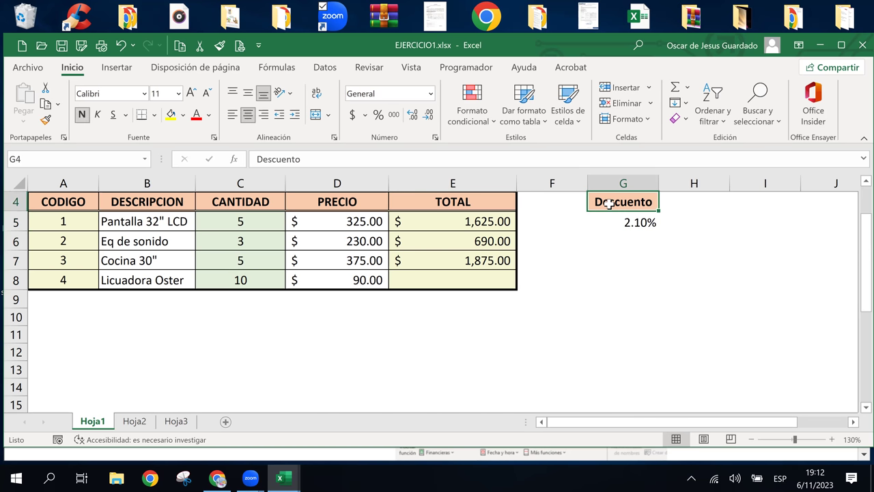
key("Left")
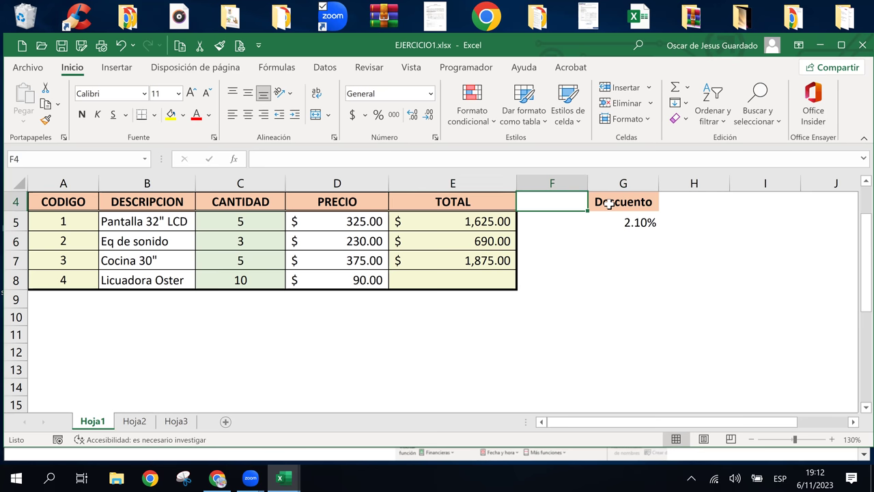
key("ctrl+plus")
Insert an entire new column F and head it TOTAL CON DESC
key("Down")
key("Down")
key("Down")
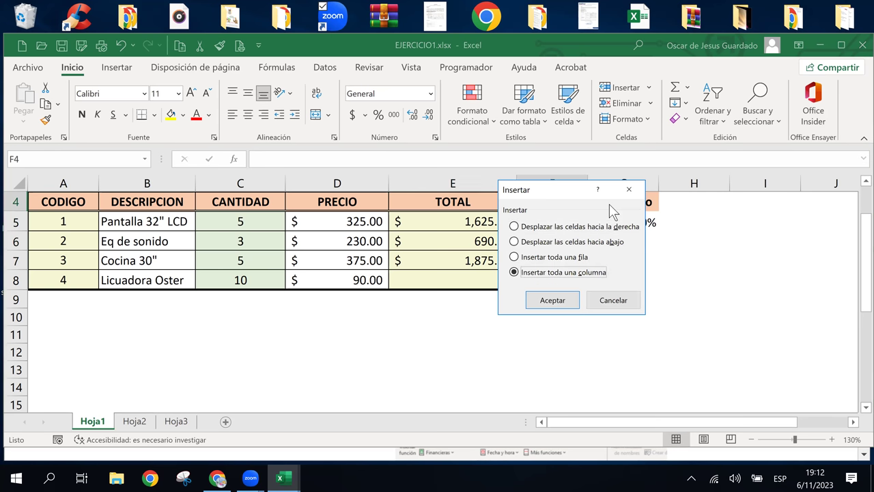
key("Return")
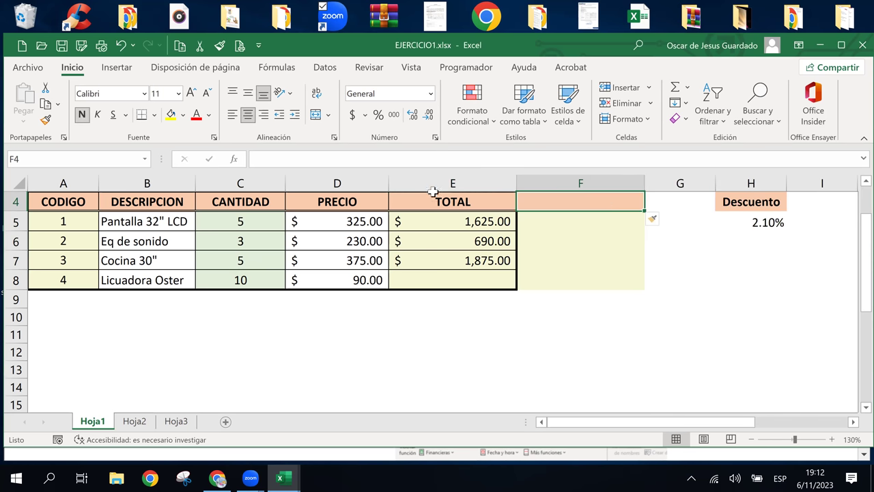
left_click(469, 201)
left_click(578, 200)
type("YTDY")
key("BackSpace")
key("BackSpace")
key("BackSpace")
key("BackSpace")
type("TOTAL")
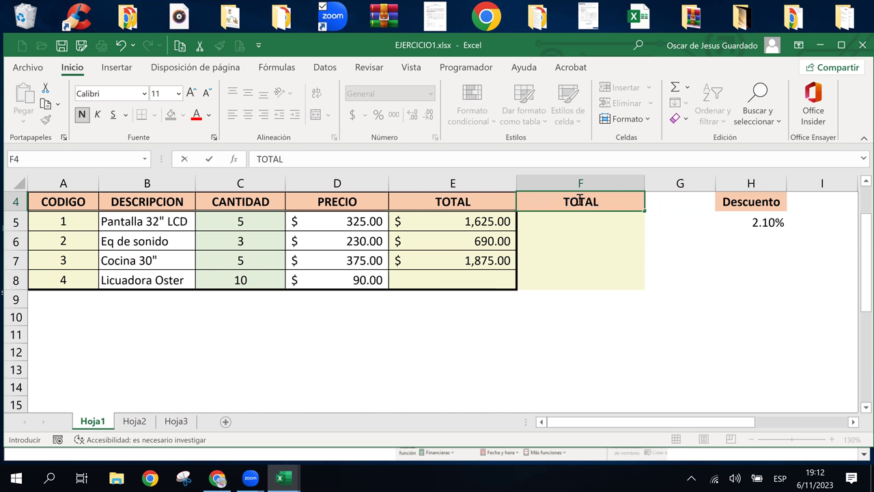
type(" CON DESC.")
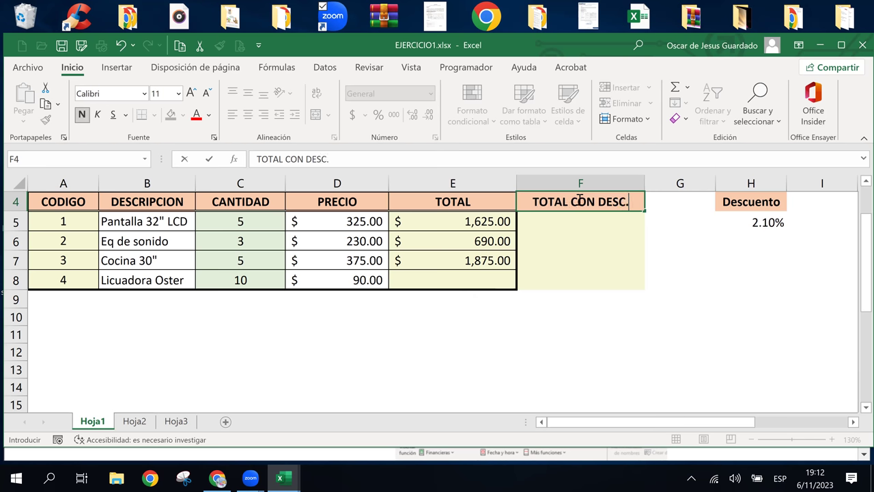
key("Return")
Review the row 5 cells and begin a formula in F5
key("Up")
key("Down")
key("Left")
key("Right")
key("Left")
key("Left")
key("Left")
key("Right")
key("Right")
key("Right")
key("Right")
key("Left")
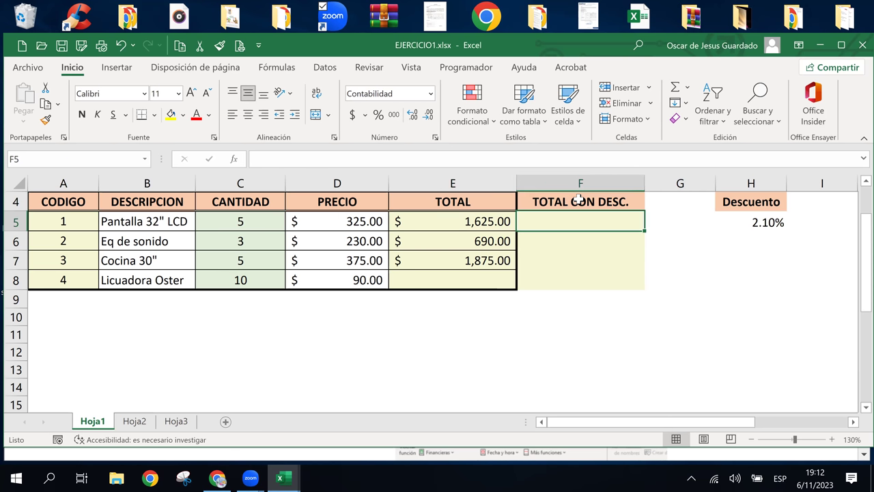
type("=")
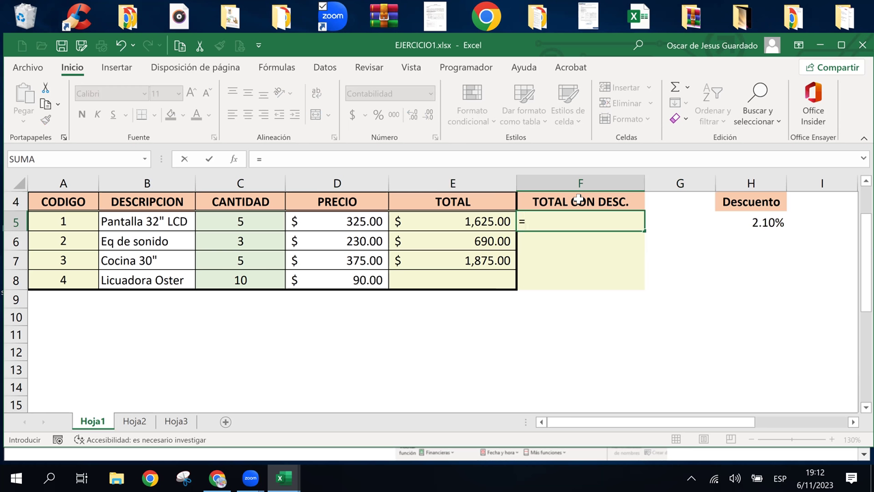
key("Left")
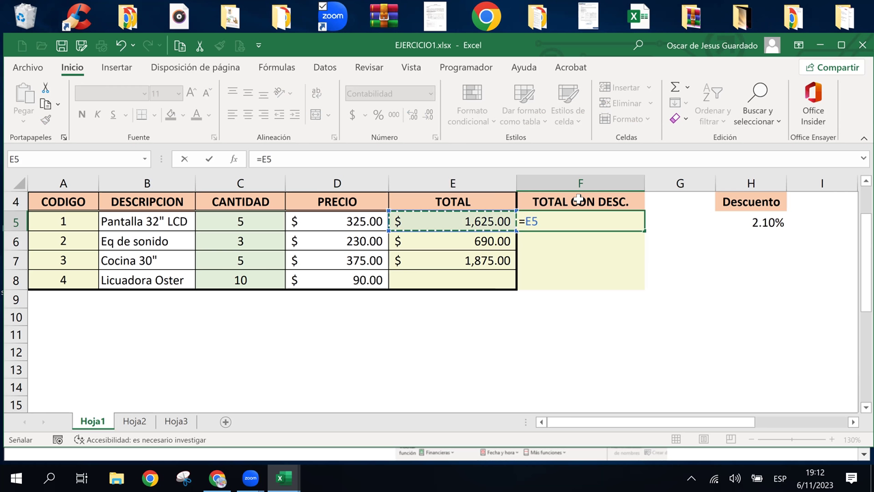
type("*")
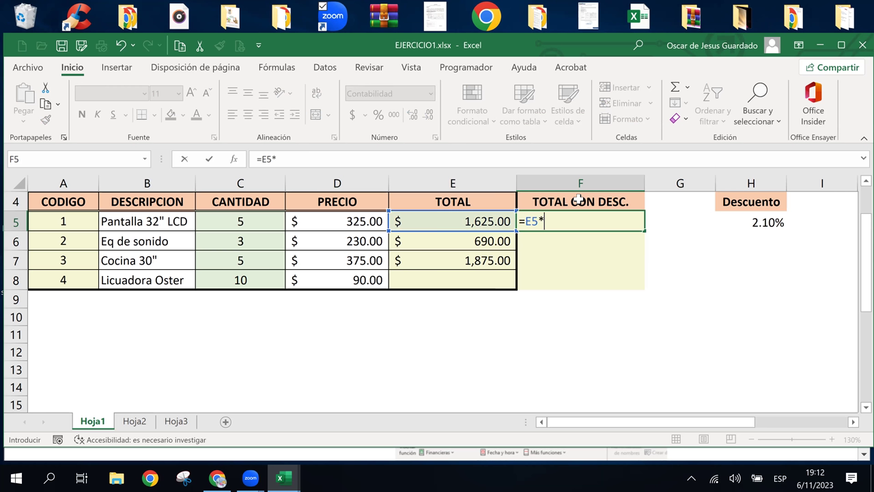
key("BackSpace")
key("BackSpace")
key("BackSpace")
key("Left")
key("Left")
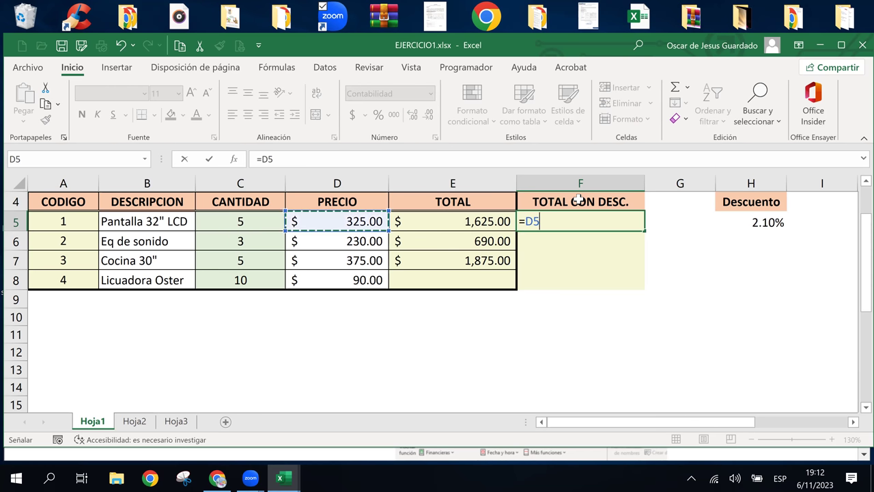
key("Right")
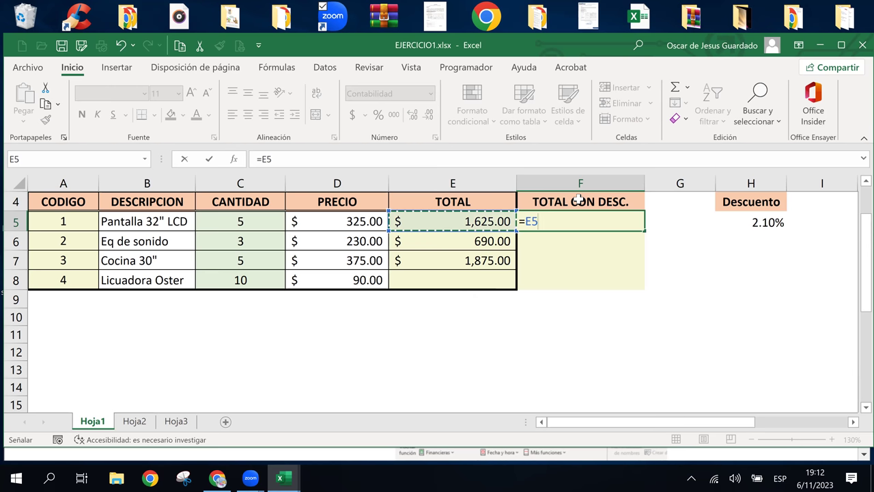
type("*")
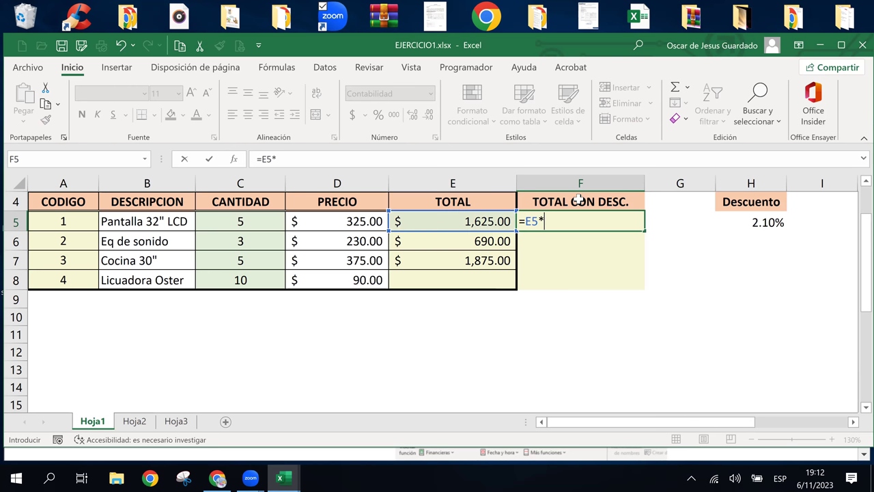
key("Right")
key("Right")
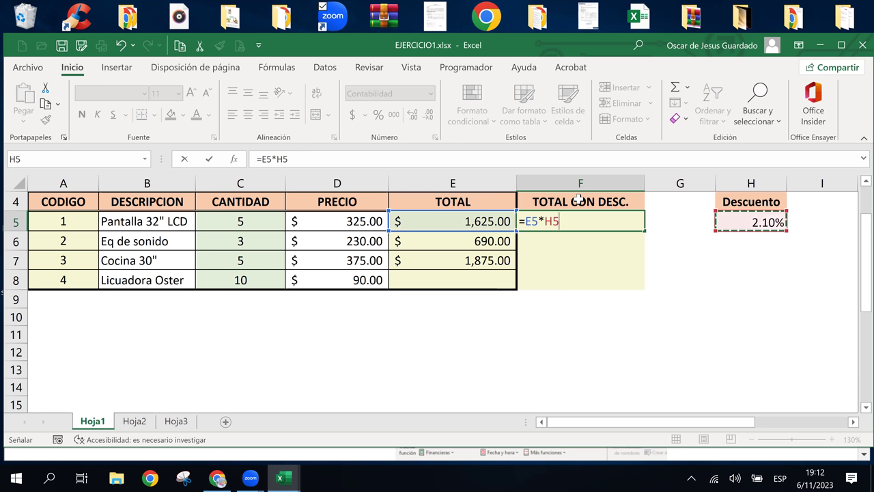
type("-")
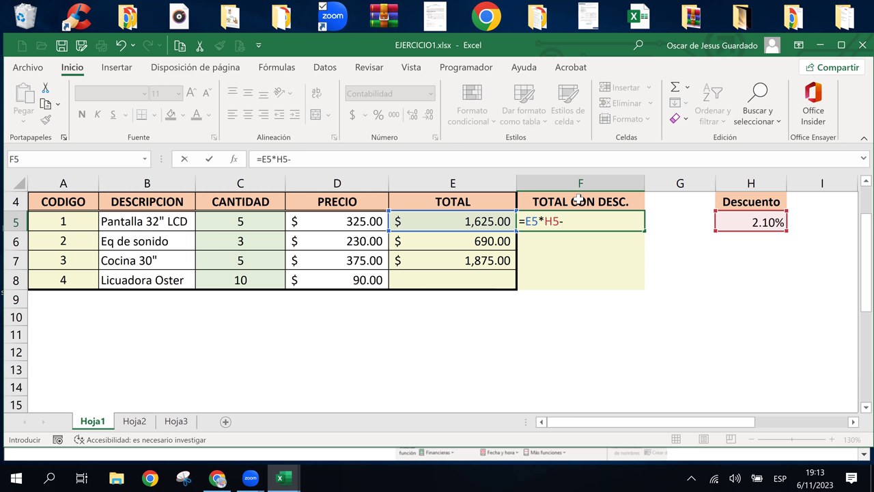
key("Left")
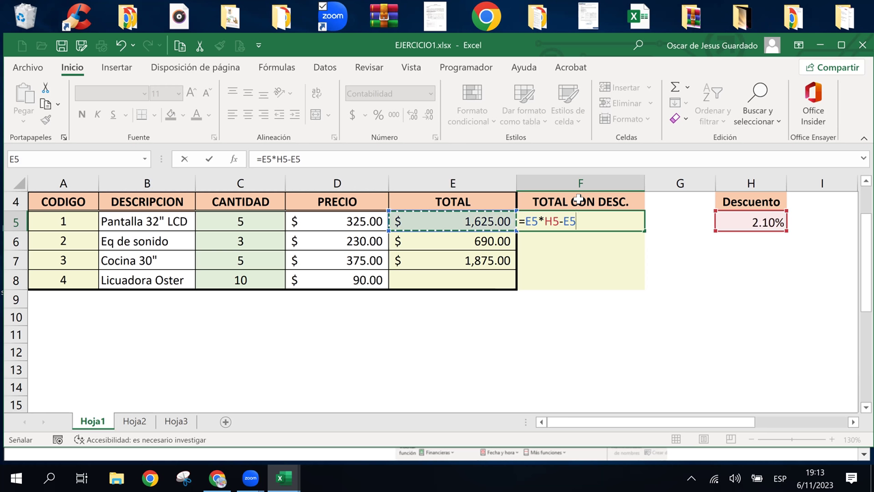
key("BackSpace")
key("BackSpace")
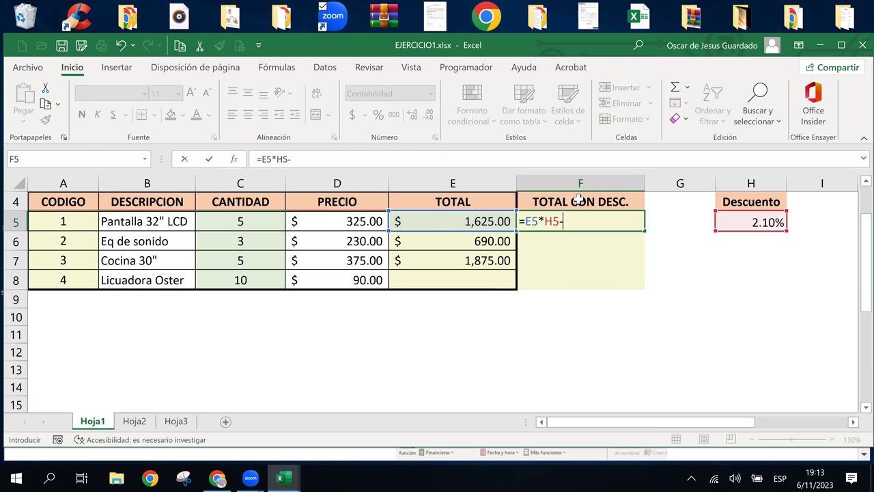
key("BackSpace")
key("BackSpace")
key("BackSpace")
key("BackSpace")
key("BackSpace")
key("BackSpace")
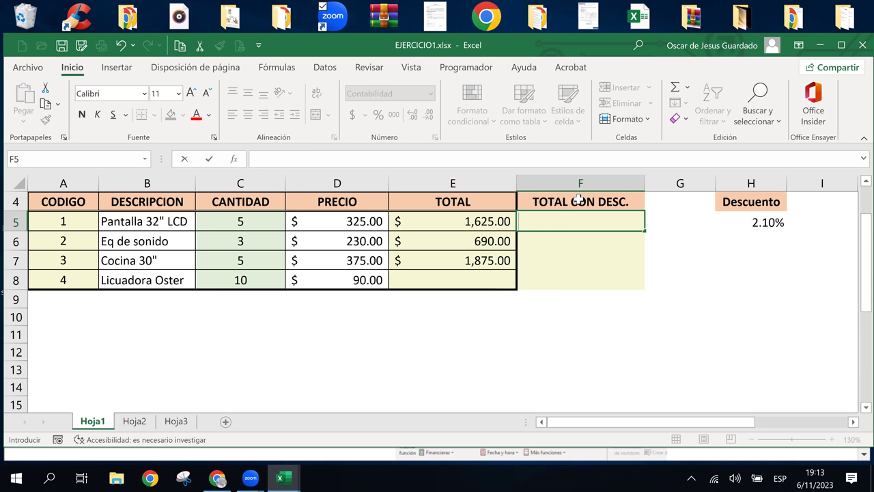
Cancel the F5 edit and review row 5 and the 2.10% discount in H5
key("Escape")
key("Left")
key("Right")
key("Left")
key("Left")
key("Left")
key("Right")
key("Right")
key("Right")
key("Right")
key("Left")
key("Left")
key("Right")
key("Right")
key("Left")
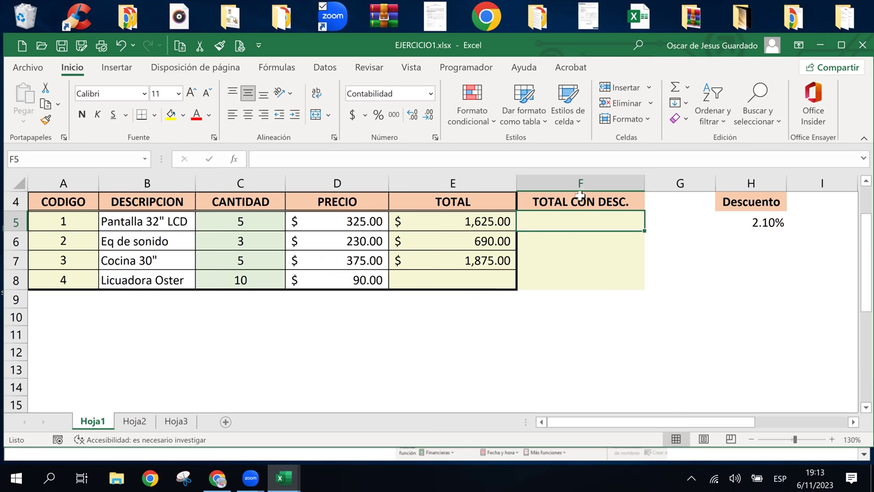
left_click(752, 201)
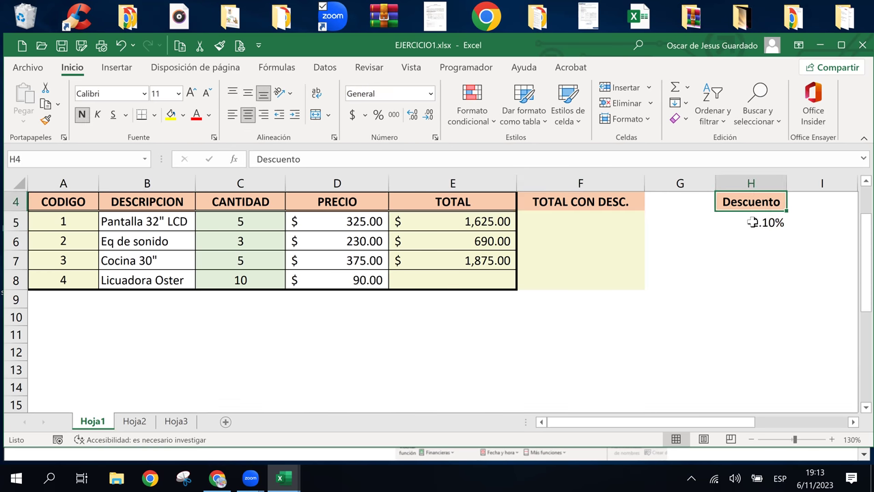
left_click(751, 222)
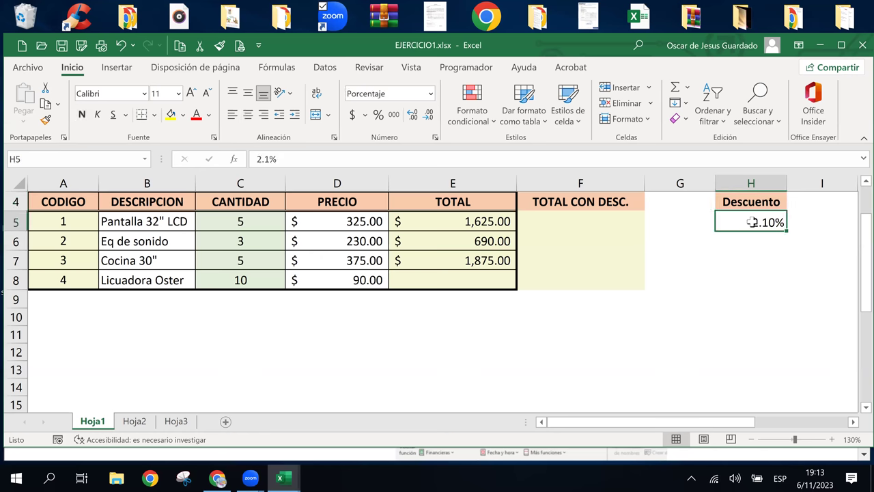
Enter =E5*H5 in F5, giving a discount amount of $34.13
left_click(576, 224)
type("=")
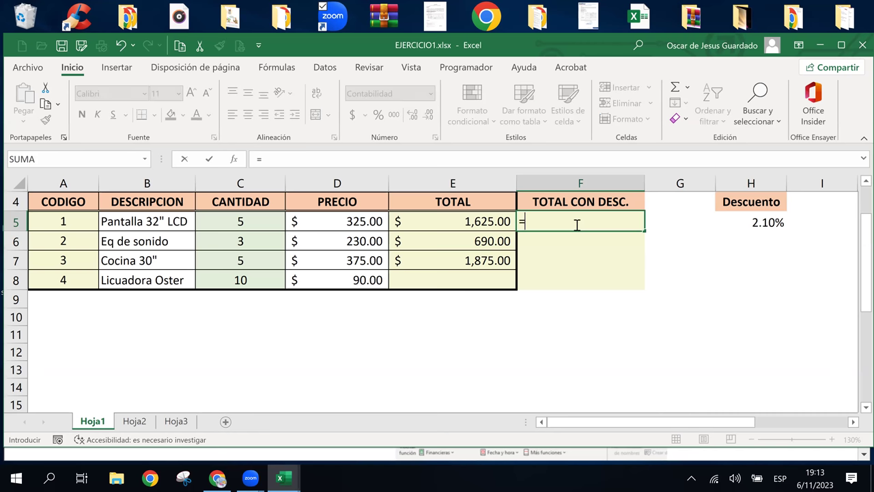
key("Left")
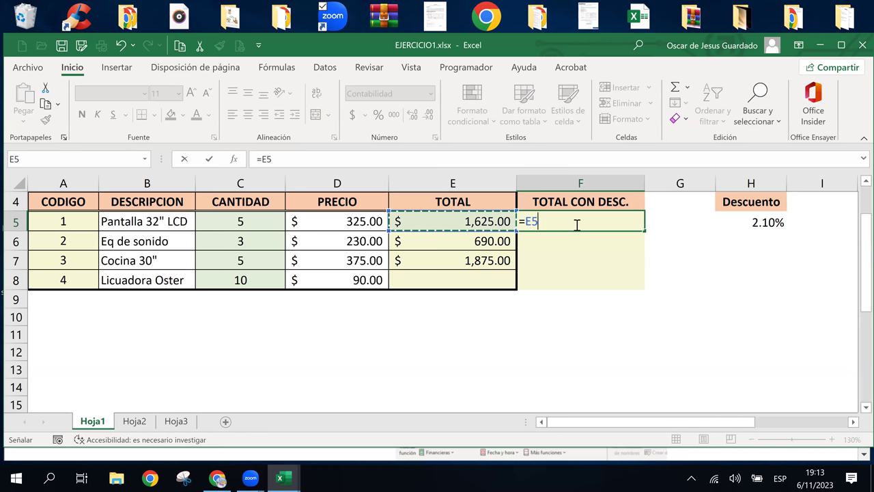
type("*")
key("Right")
key("Right")
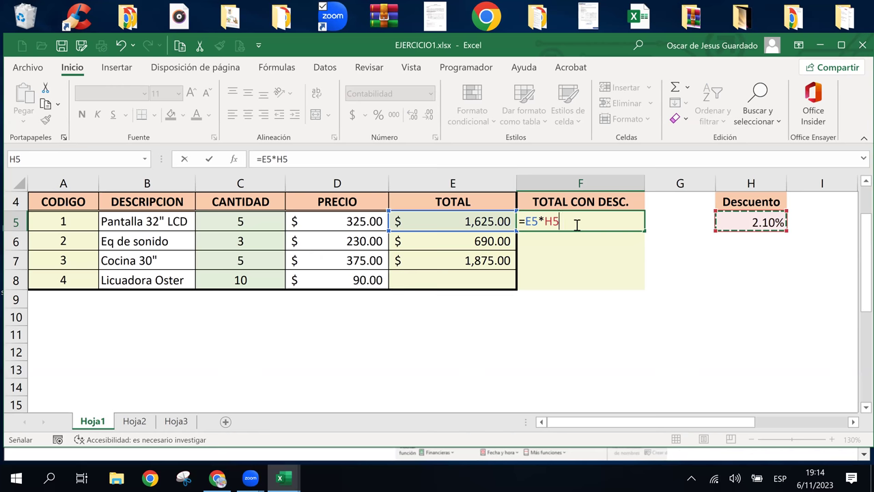
key("Return")
left_click(576, 224)
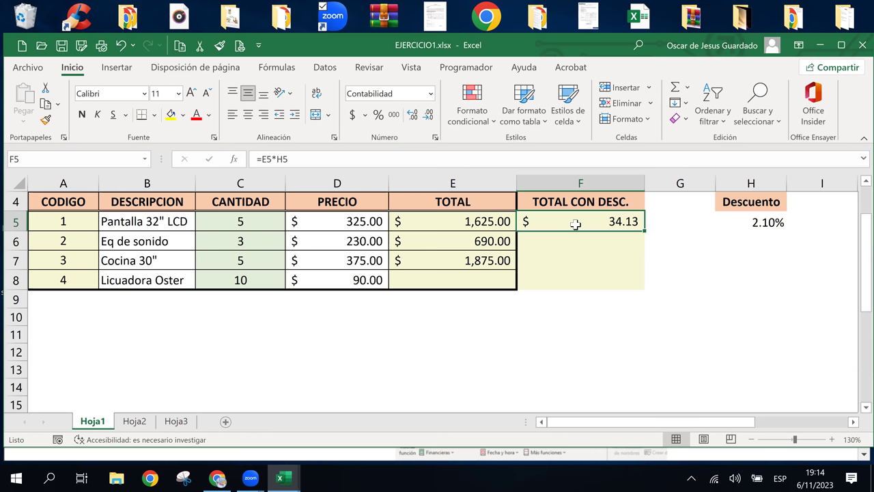
Rewrite F5 as =(E5*H5)-E5, which shows -$1,590.88
double_click(575, 224)
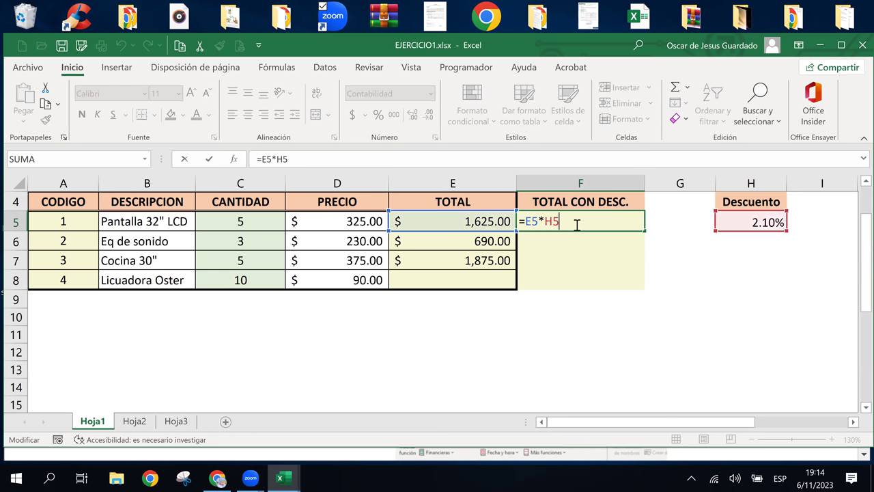
key("Left")
key("Left")
key("Left")
key("Left")
key("Left")
type(")")
key("BackSpace")
type(")")
key("BackSpace")
type("(")
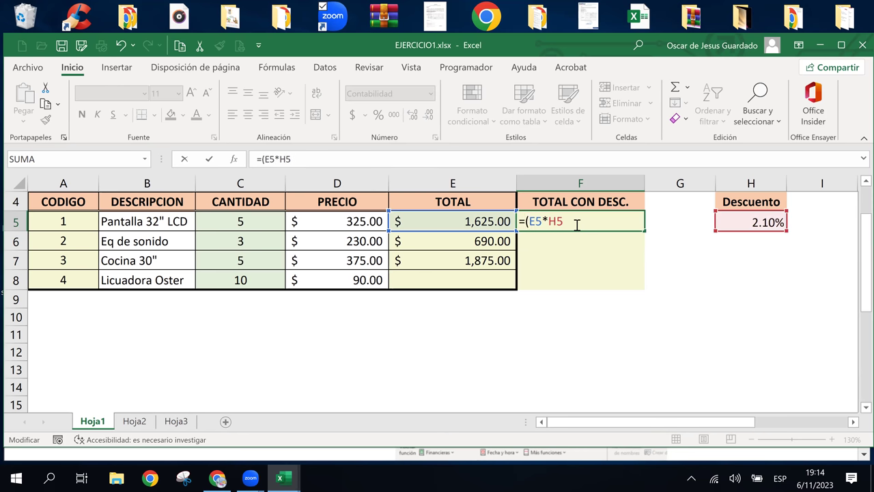
key("Right")
key("Right")
key("Right")
key("Right")
key("Right")
type(")")
type("-")
left_click(463, 217)
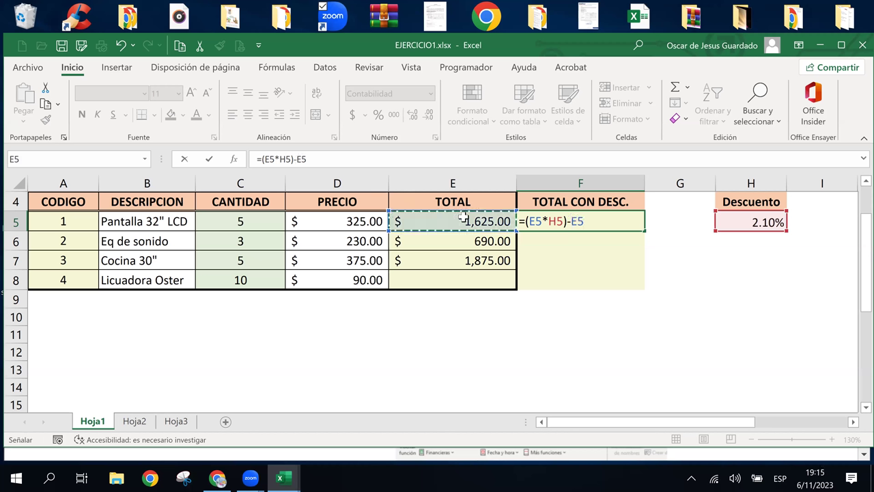
key("Return")
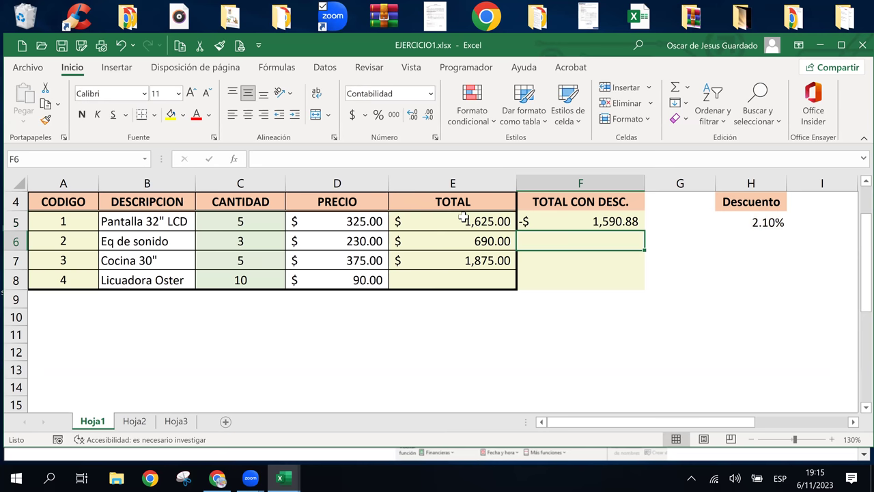
key("Up")
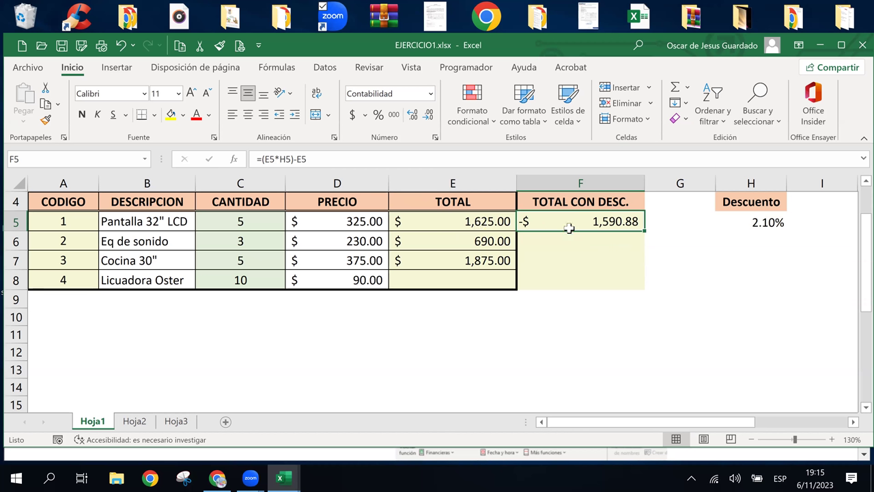
Rewrite F5's formula as =E5-(E5*H5) so it shows a positive $1,590.88
double_click(585, 221)
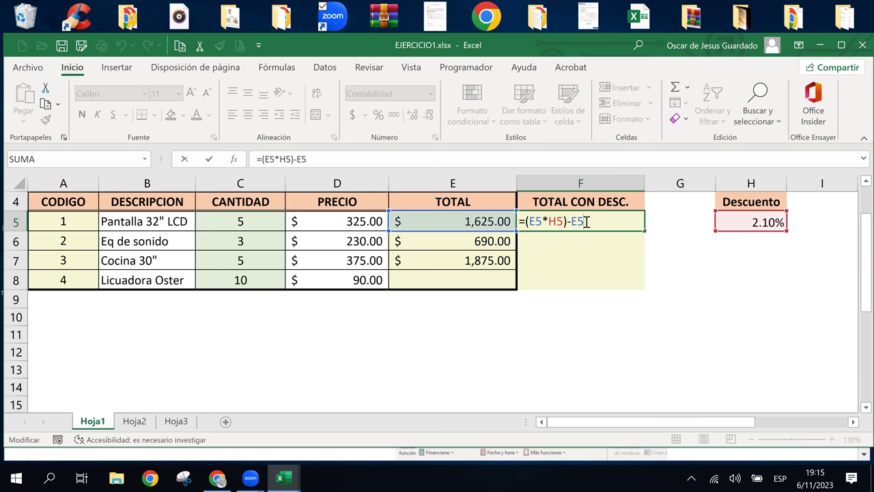
key("BackSpace")
key("BackSpace")
key("BackSpace")
key("Left")
key("Left")
key("Left")
key("Left")
key("Left")
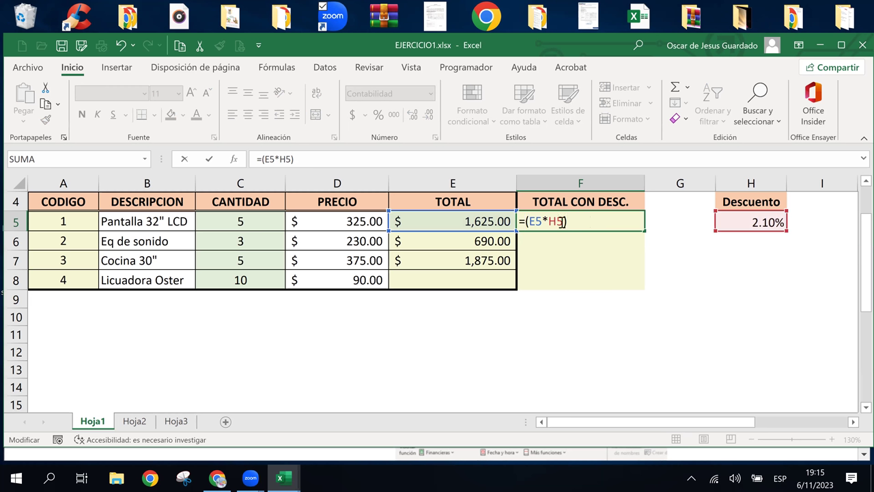
left_click(441, 221)
type("-")
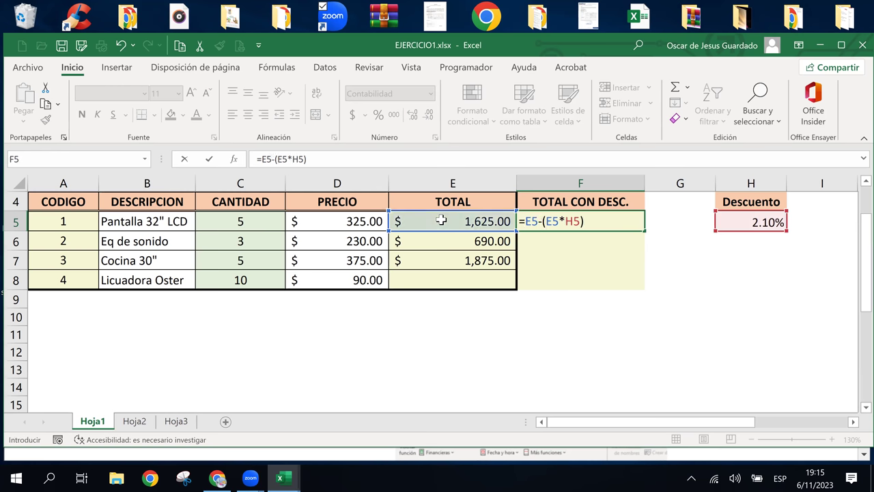
key("Return")
key("Up")
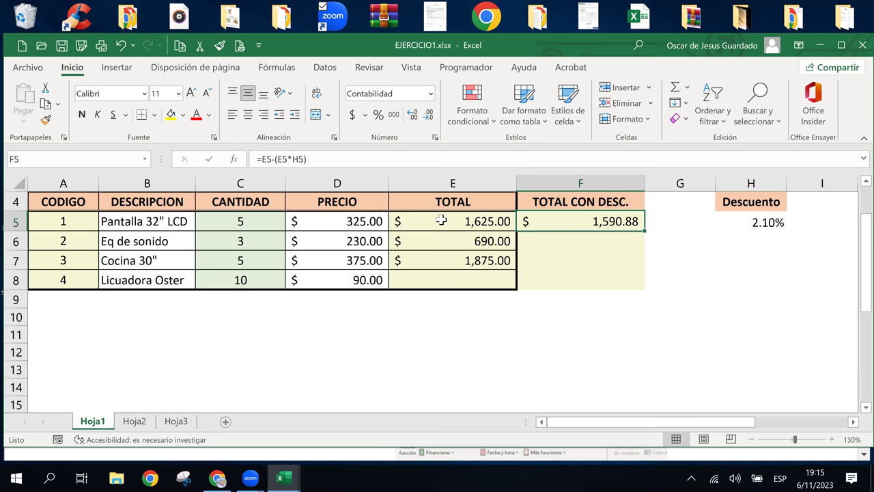
key("F2")
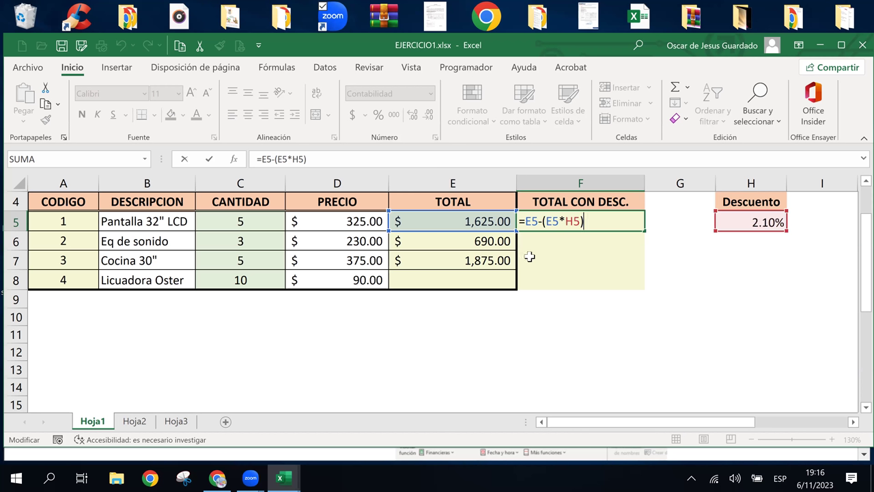
left_click(585, 219)
key("Return")
key("Up")
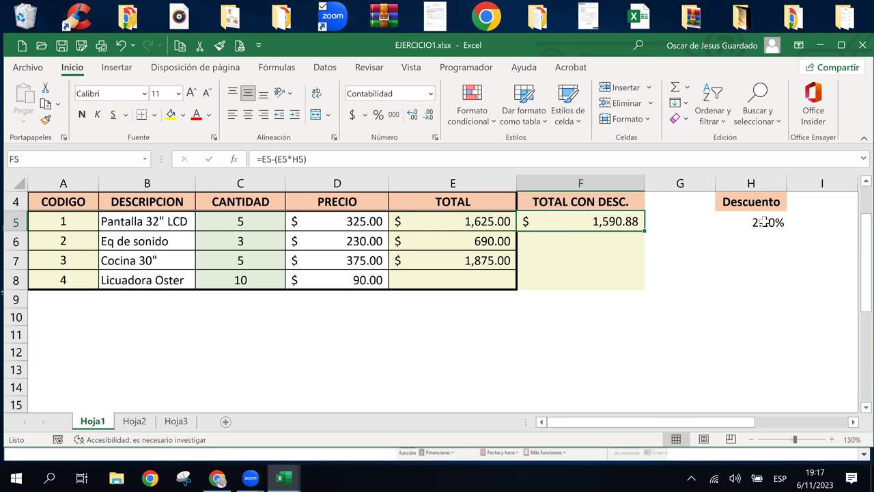
key("Left")
key("Right")
key("Right")
key("Right")
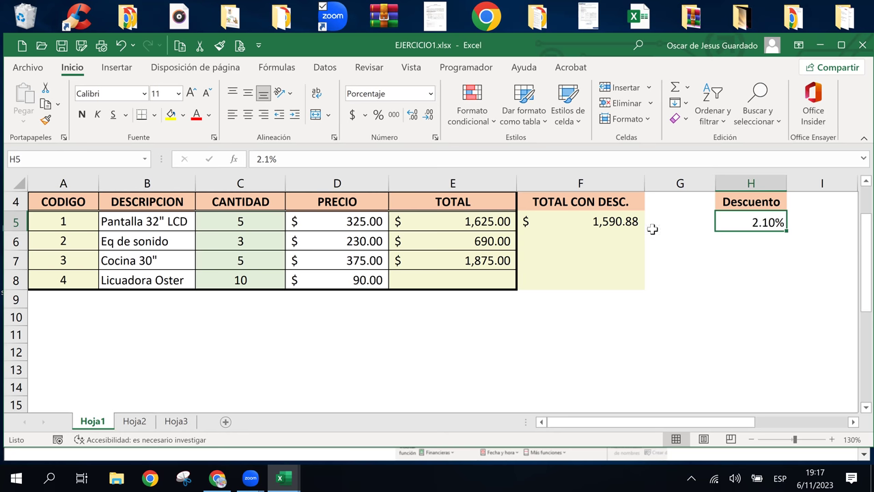
left_click(623, 222)
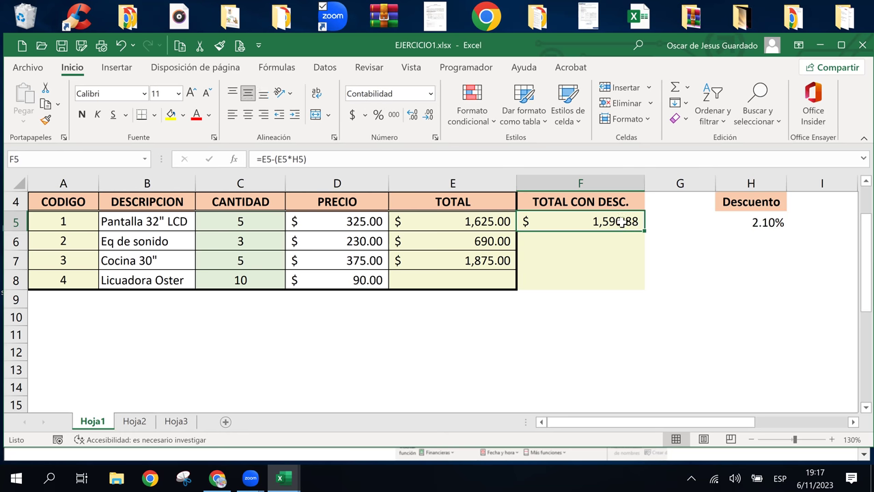
double_click(623, 222)
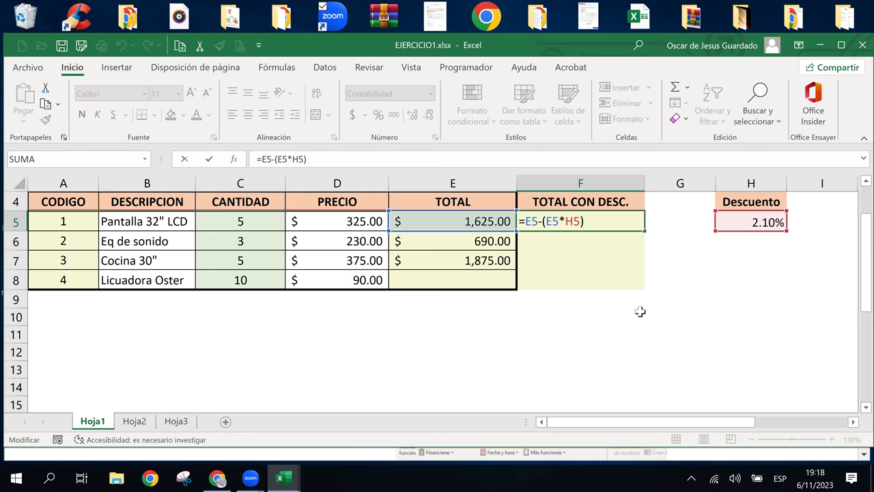
key("Return")
key("Up")
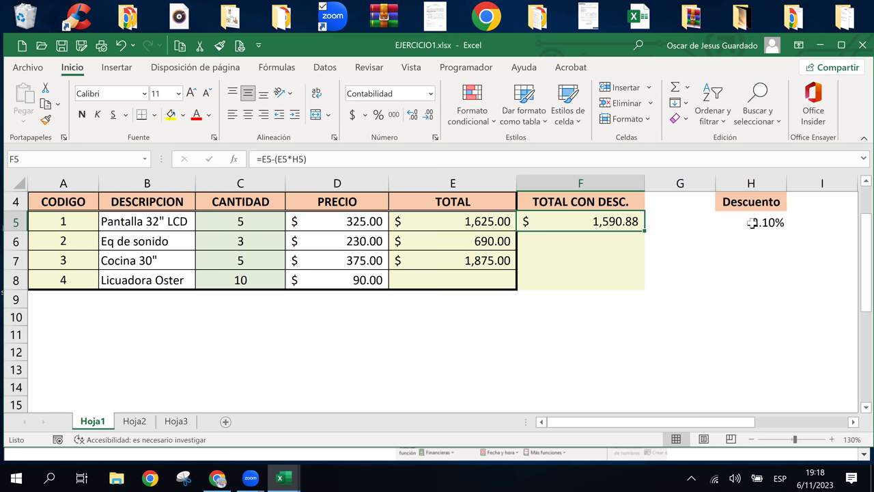
left_click(752, 223)
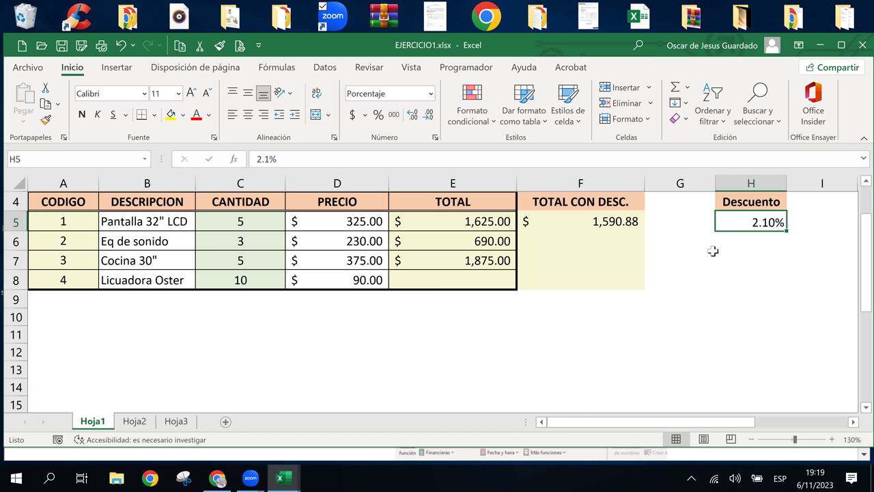
left_click(577, 222)
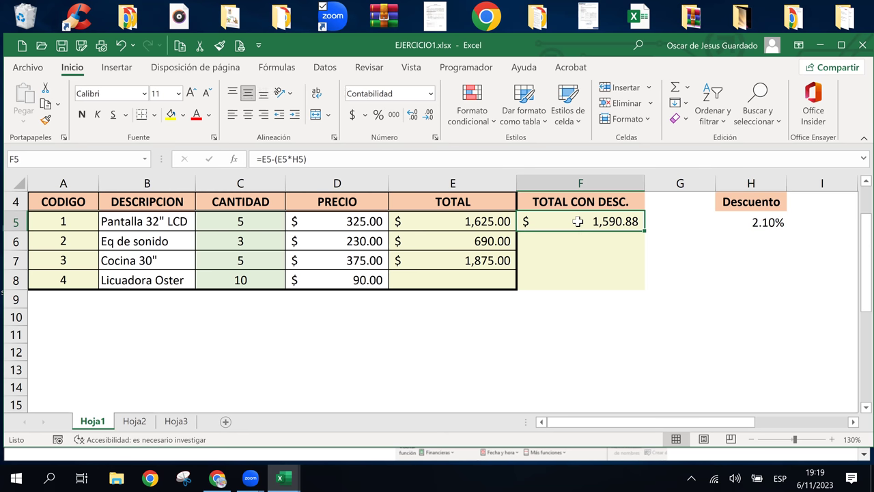
Cut F5's formula down to =(E5*H5) so it shows the $34.13 discount amount
double_click(578, 221)
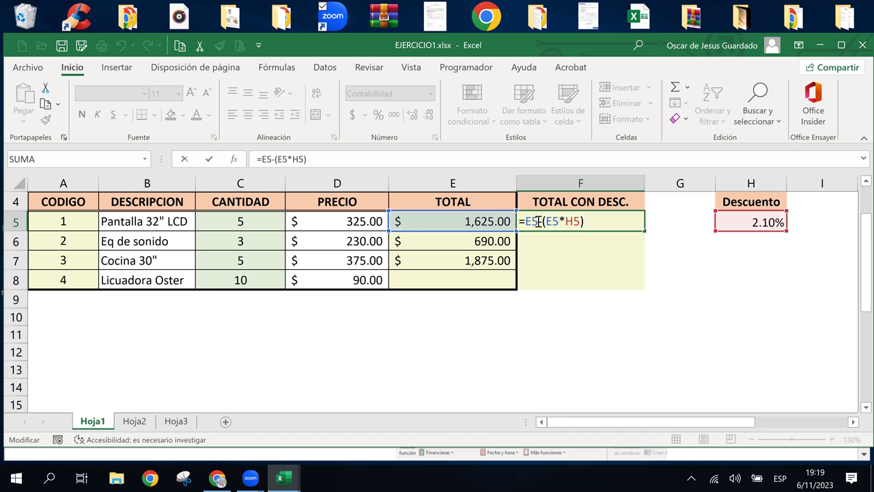
left_click_drag(539, 221, 526, 222)
key("Delete")
key("Delete")
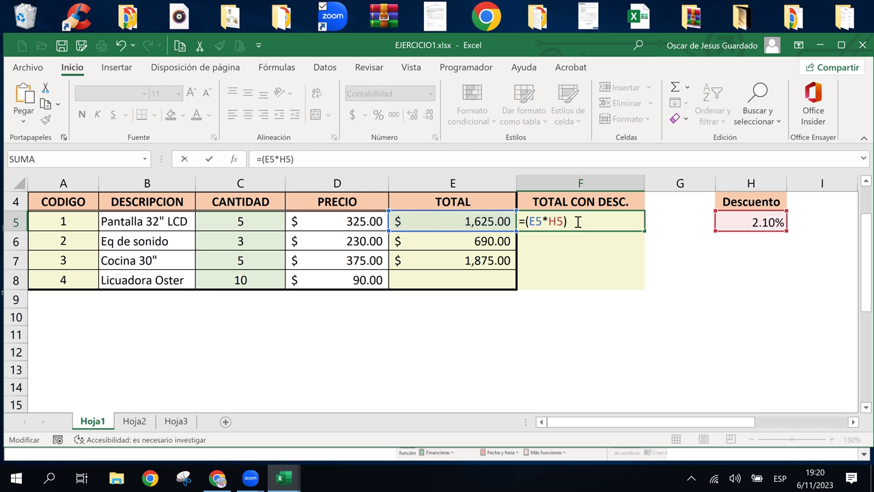
type("E5-")
type("-")
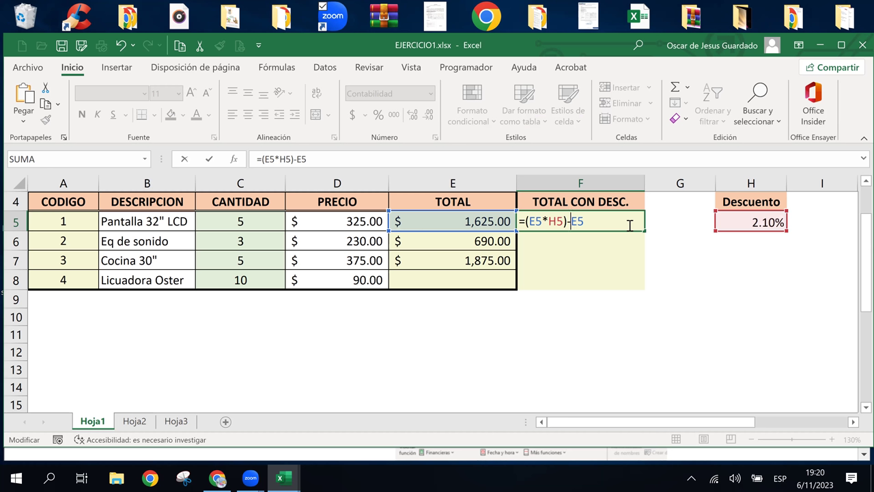
key("shift+Right")
key("Delete")
key("Delete")
key("BackSpace")
key("Return")
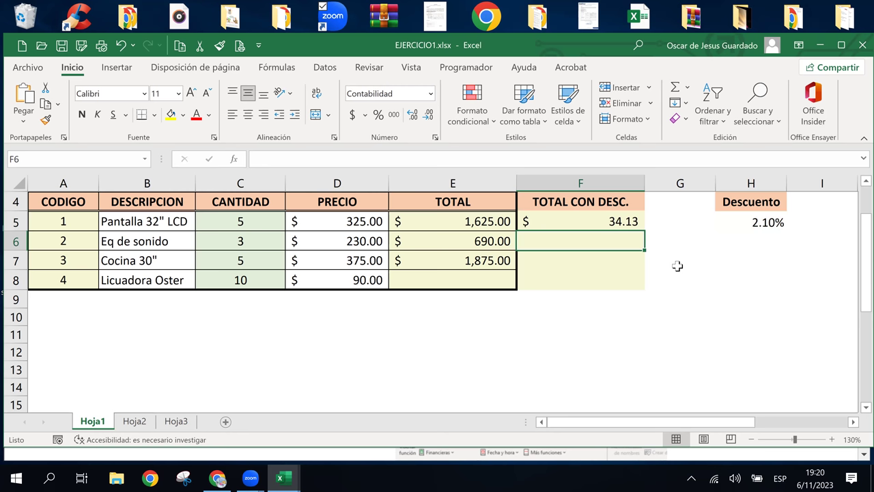
left_click(615, 222)
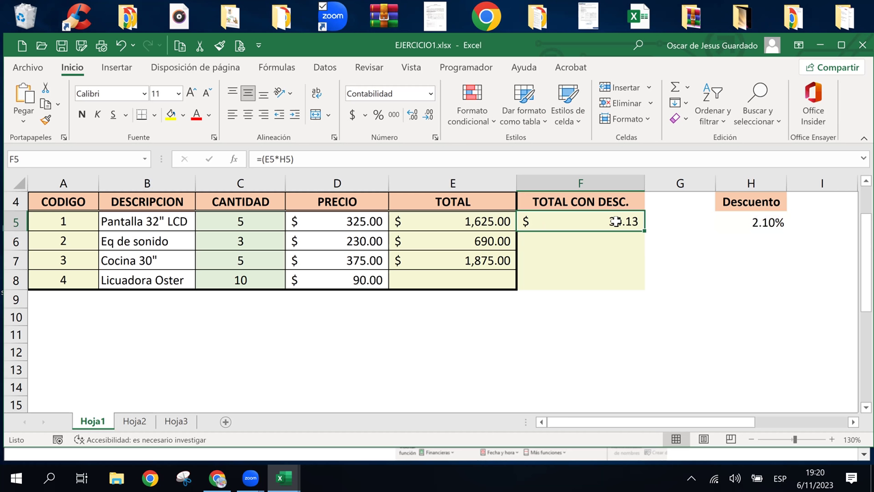
left_click(477, 222)
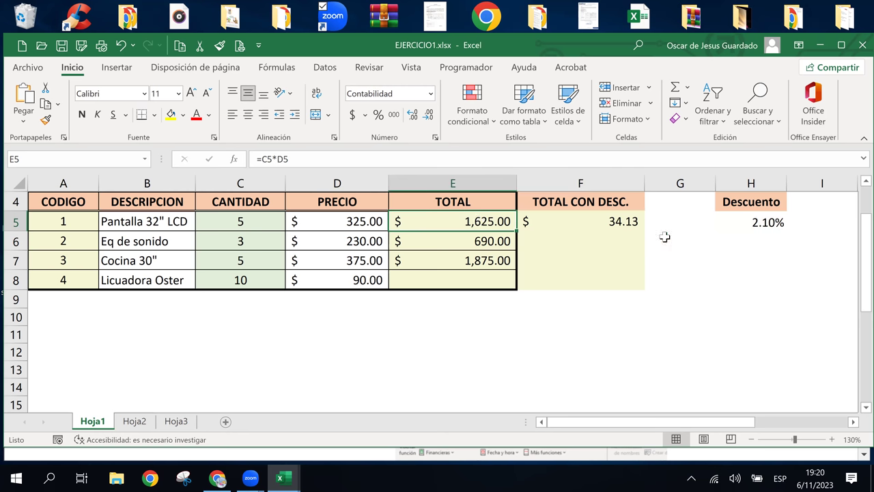
left_click(633, 226)
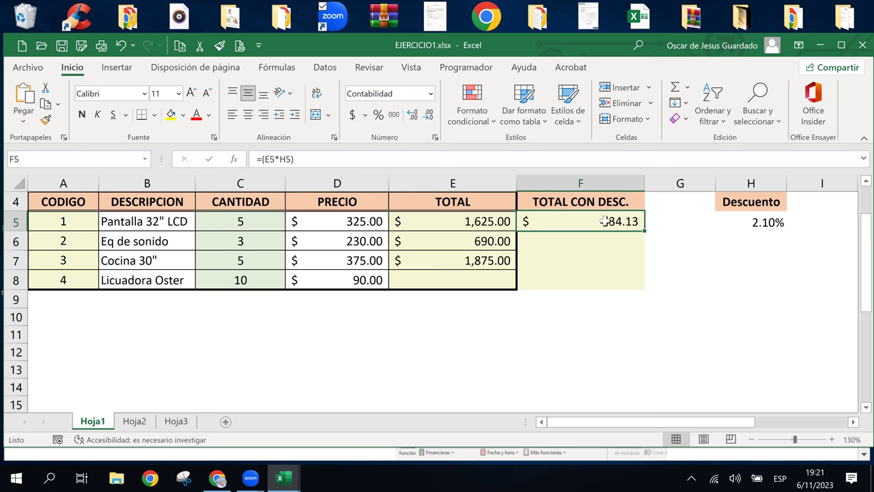
Append -E5 to F5's formula, making =(E5*H5)-E5, which shows -$1,590.88
double_click(604, 220)
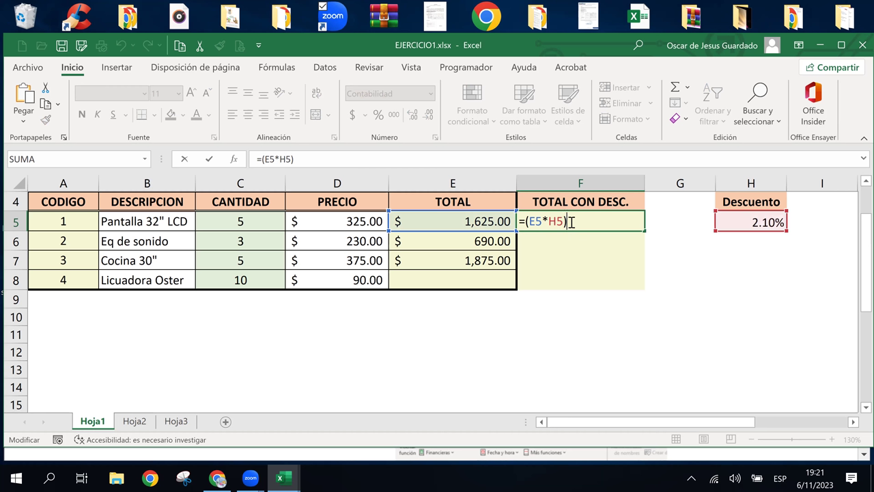
type("-")
type("E")
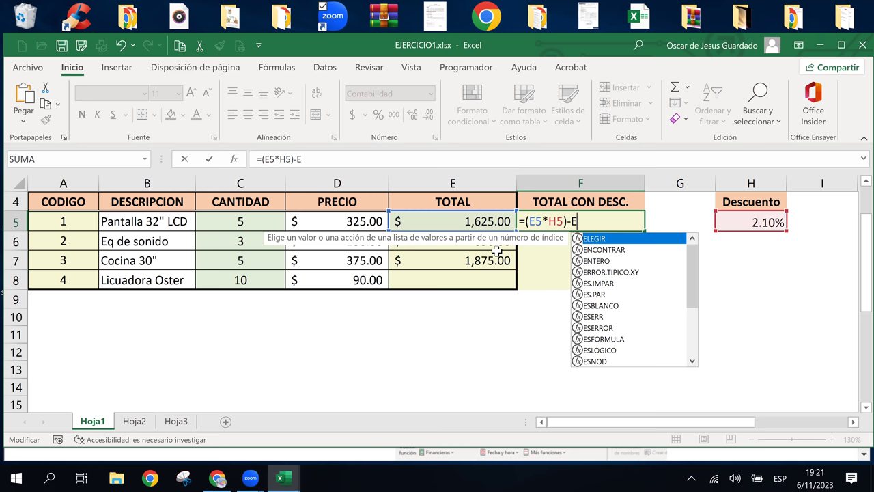
type("5")
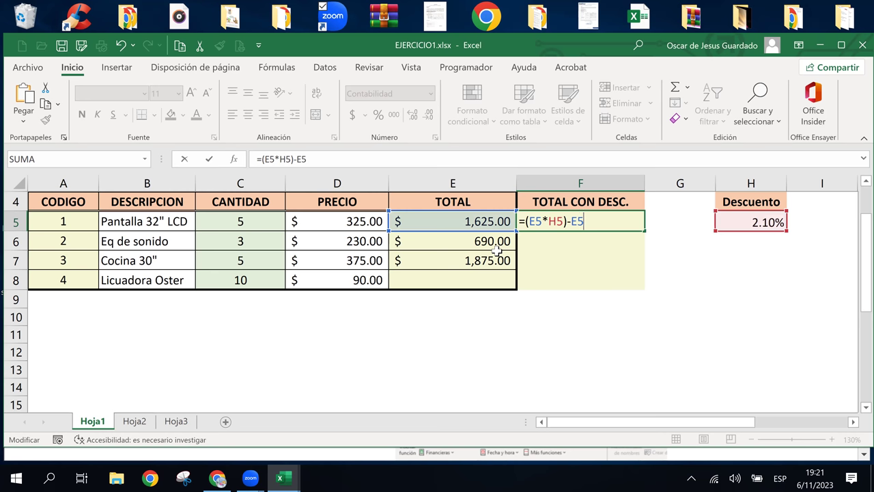
key("Return")
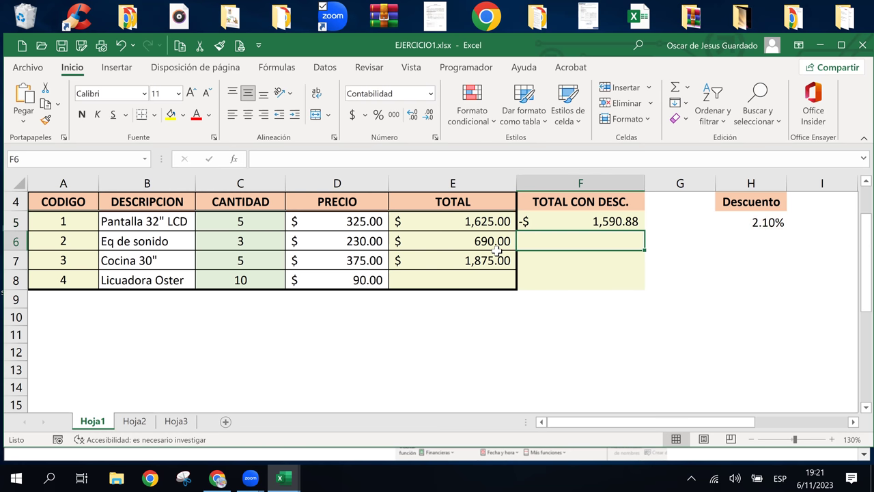
key("Up")
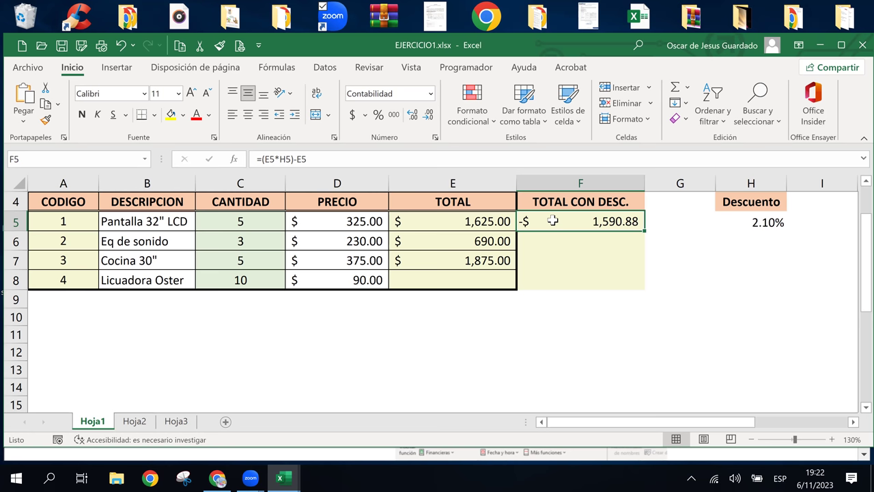
Move E5 to the front of F5's formula so it reads =E5-(E5*H5)
double_click(553, 221)
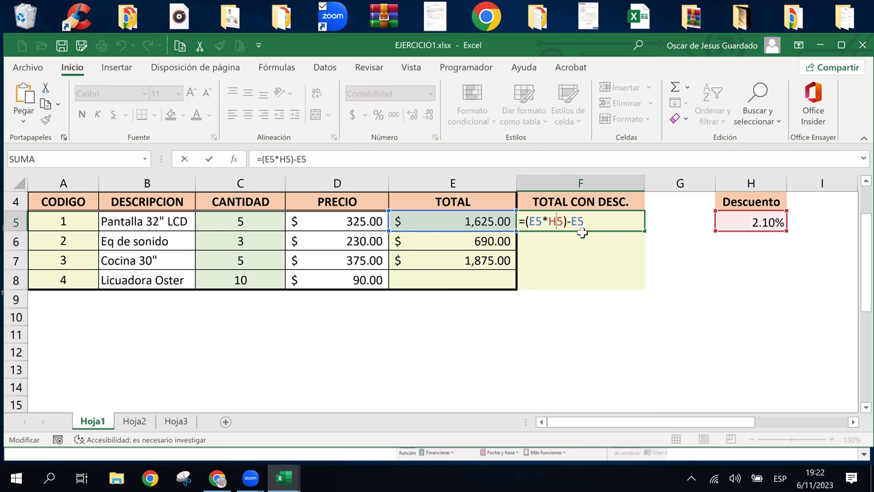
left_click_drag(586, 221, 571, 222)
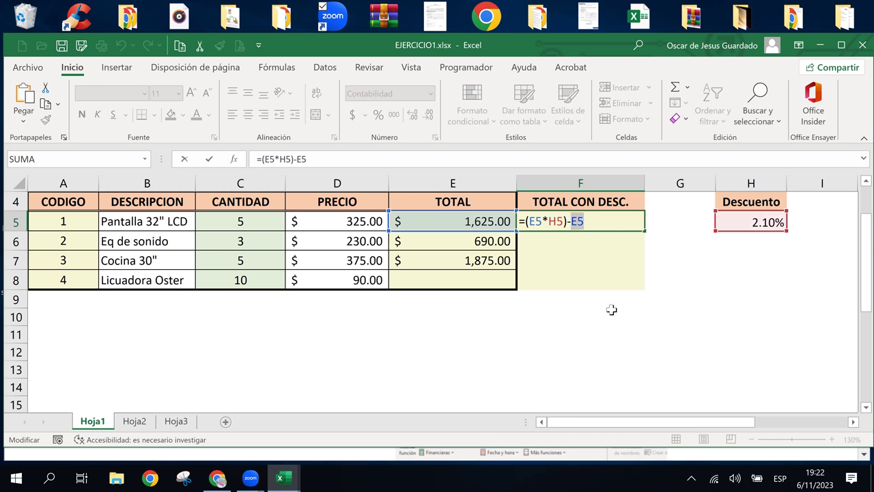
key("BackSpace")
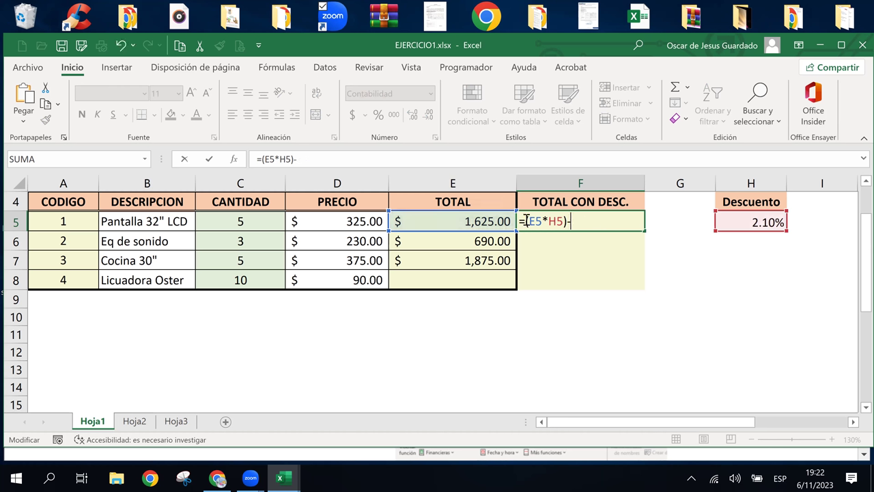
type("E5")
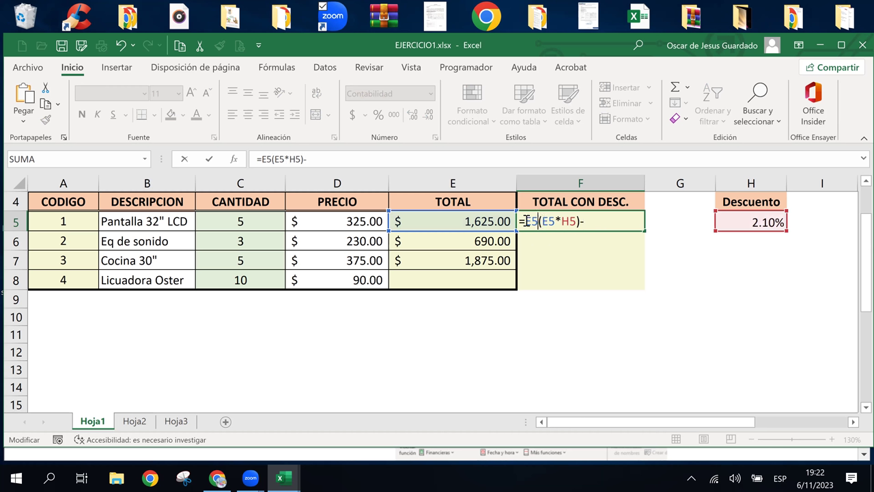
type("-")
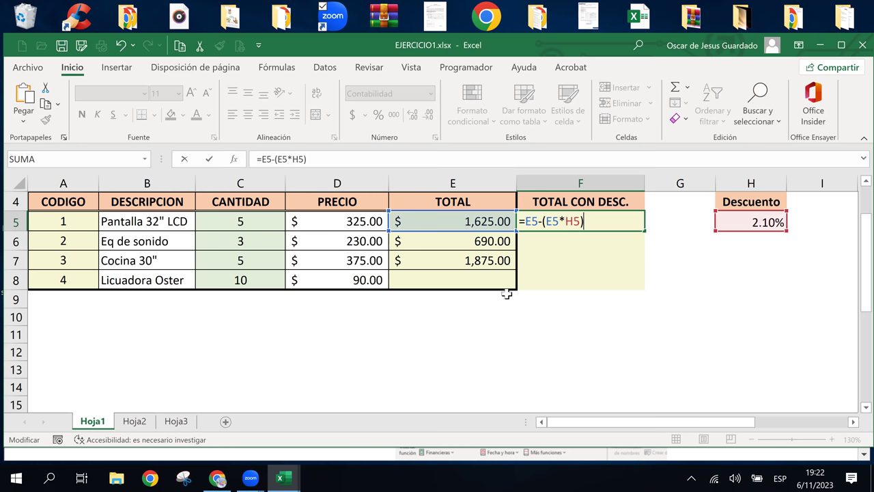
key("Return")
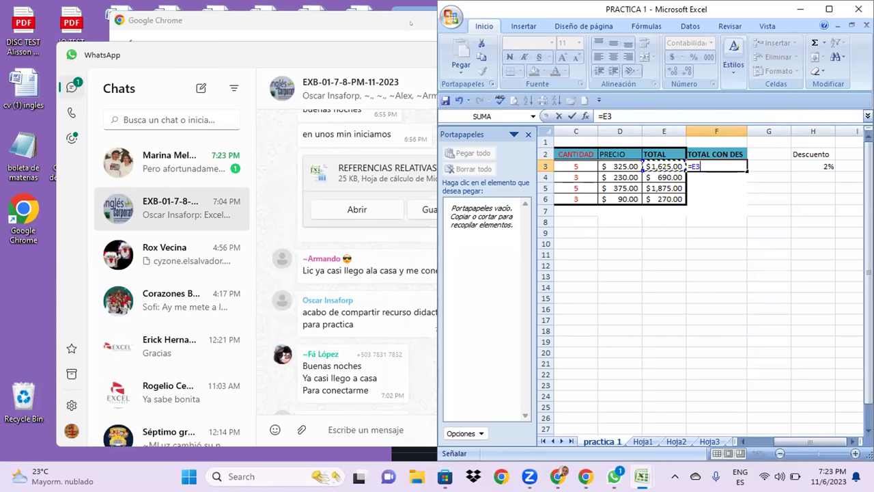
Close the WhatsApp window and the WhatsApp group invitation page
left_click(339, 32)
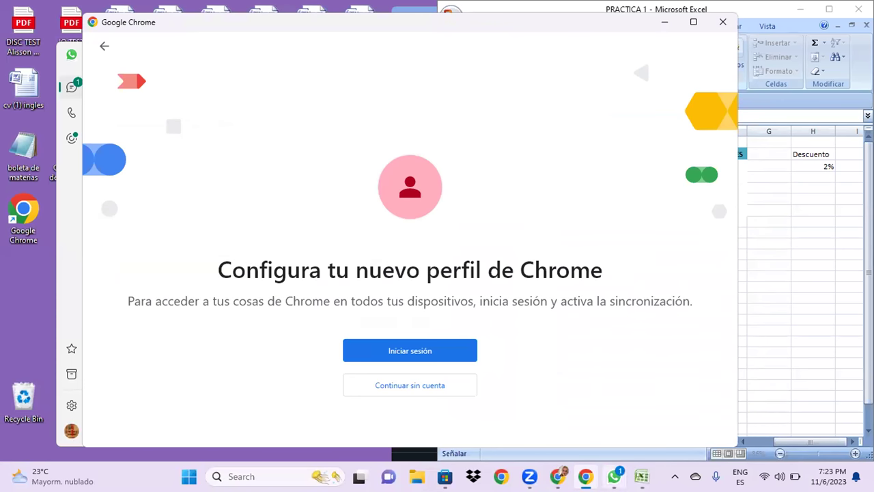
left_click(642, 476)
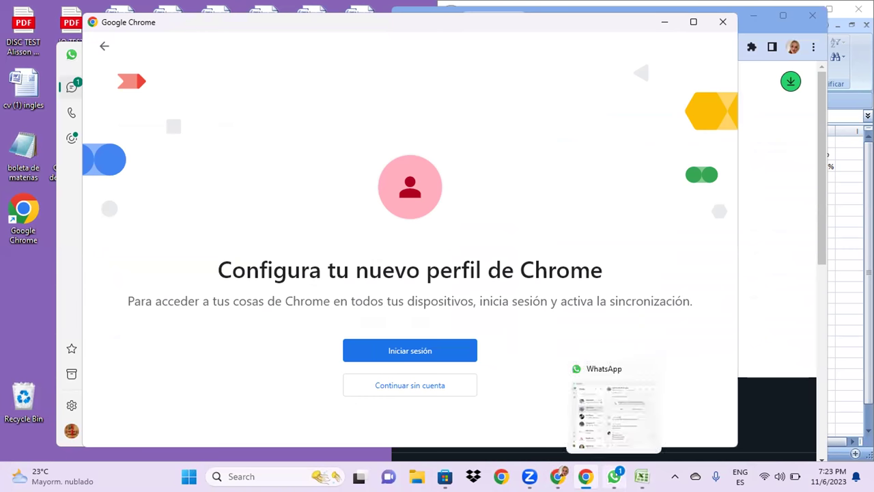
left_click(613, 476)
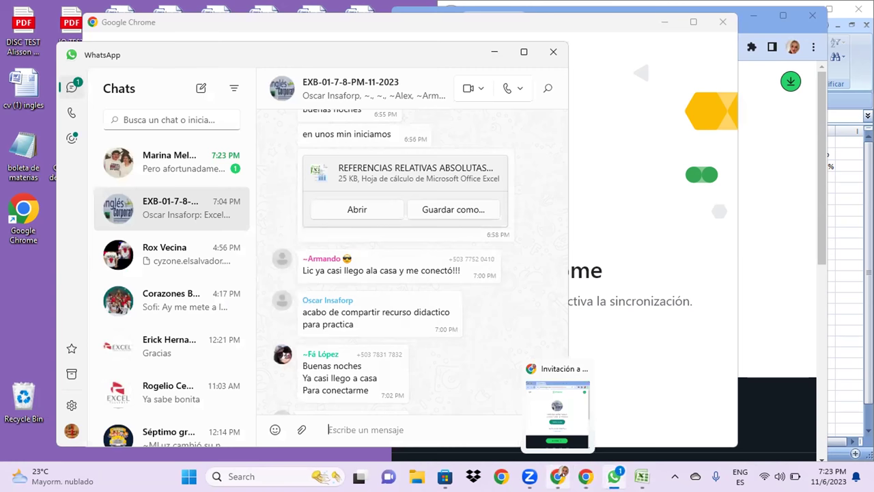
left_click(553, 51)
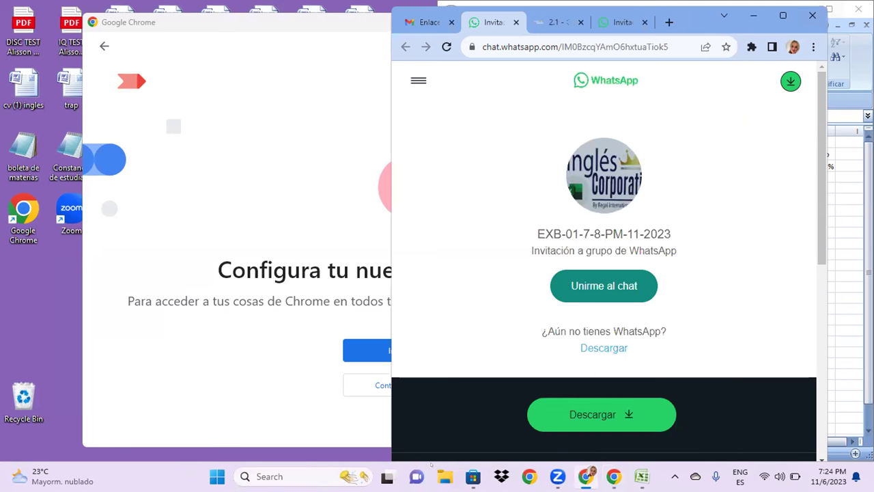
key("alt+F4")
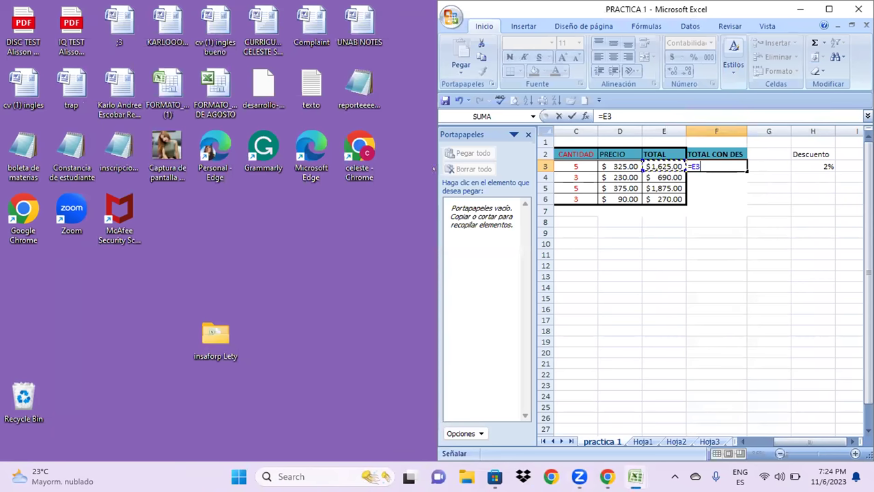
Enter =H3 in F3 to show the 2% discount, then start retyping H3 as 2.1
left_click(619, 287)
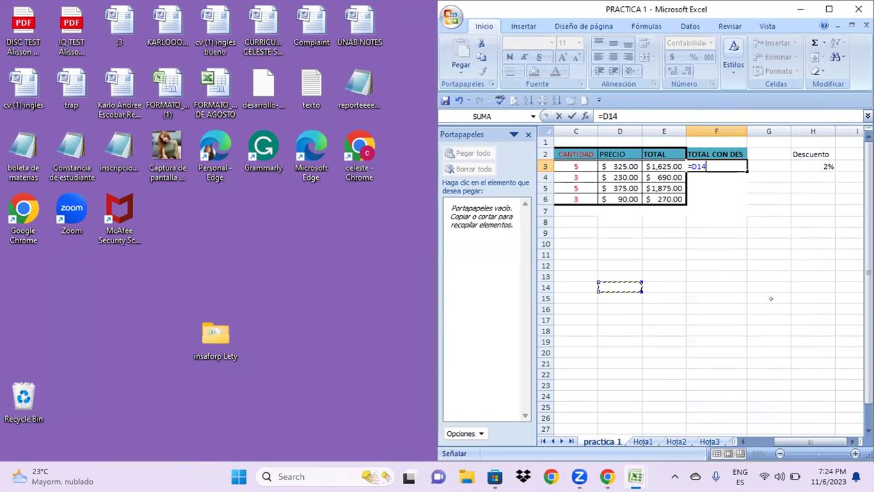
left_click(793, 166)
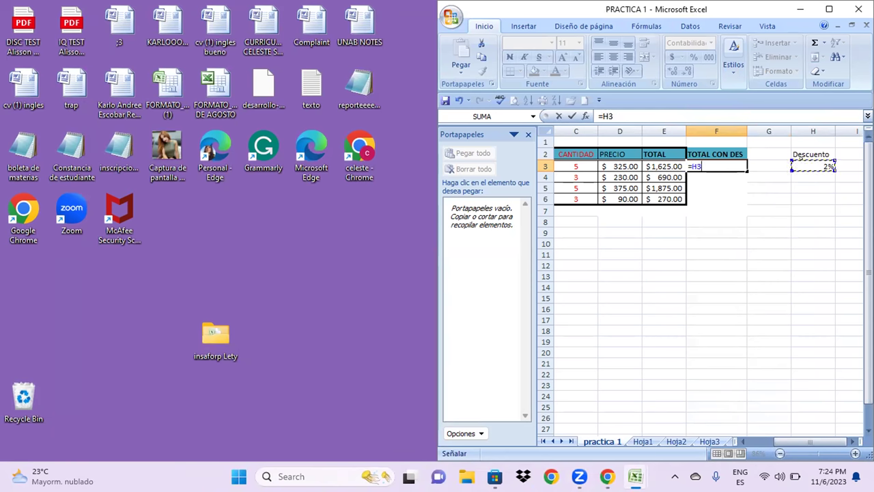
key("F2")
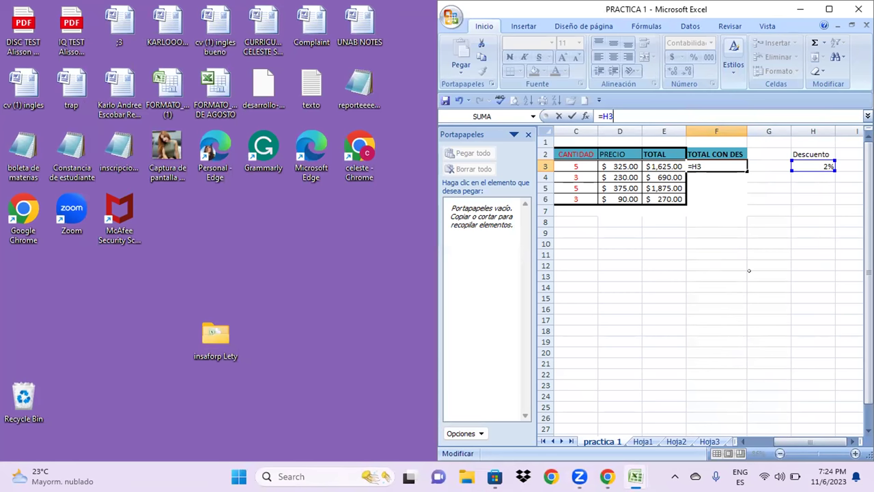
left_click(769, 276)
left_click(719, 166)
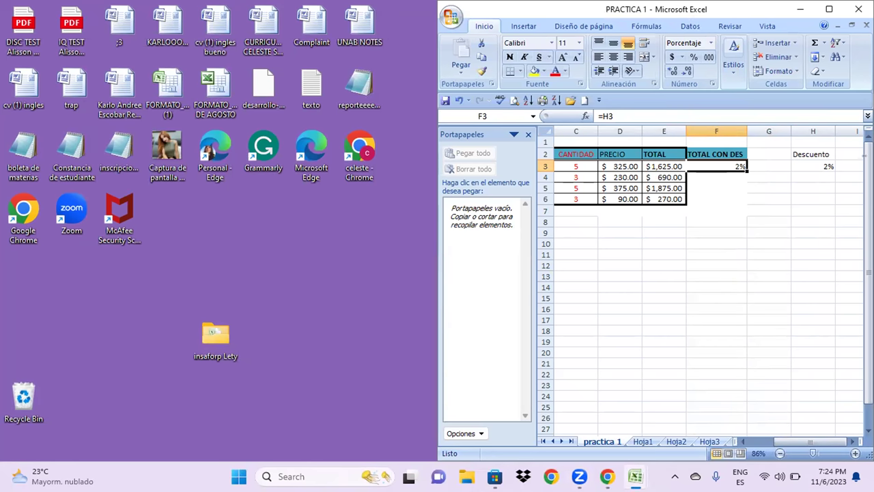
left_click(803, 162)
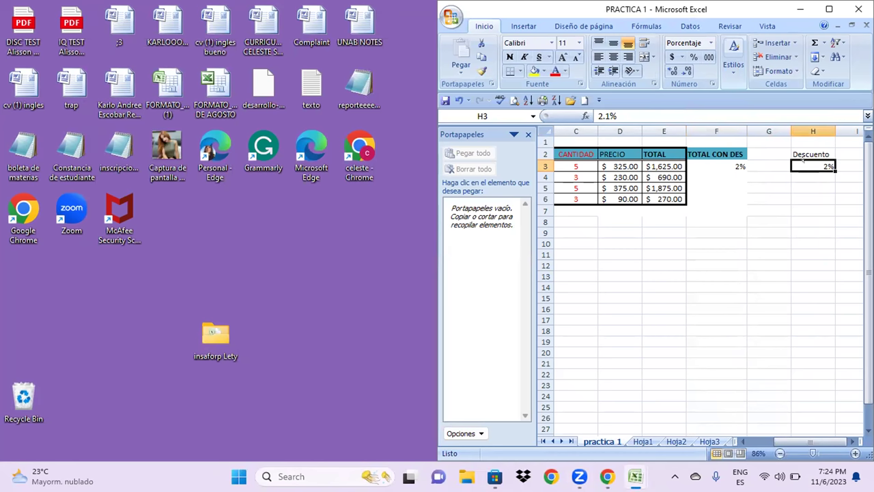
type("2.")
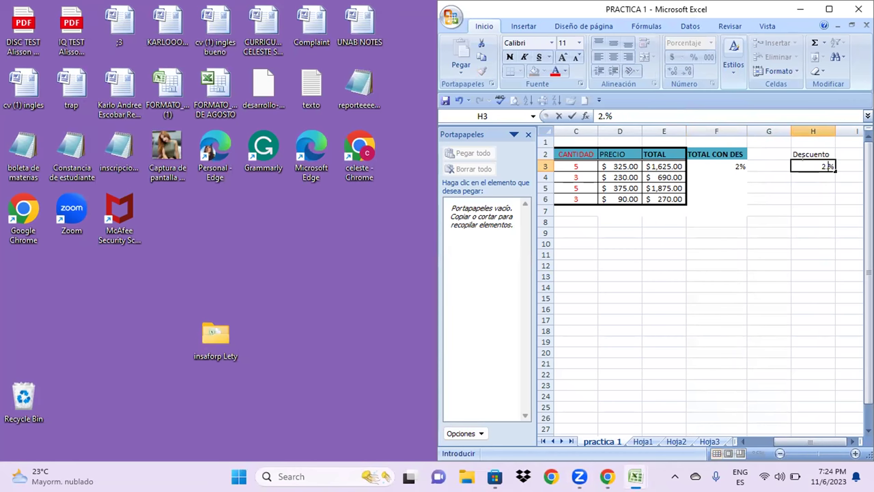
type("1")
Commit 2.1% in H3 and display it with one decimal place
key("Return")
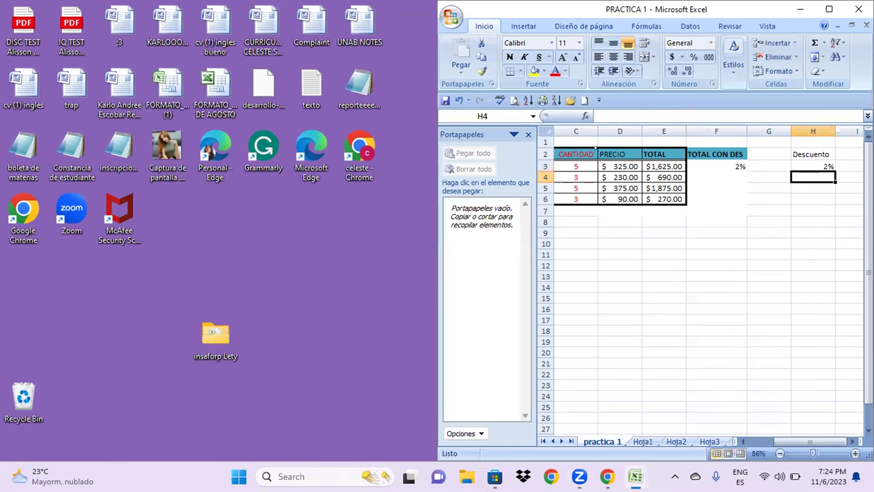
left_click(813, 166)
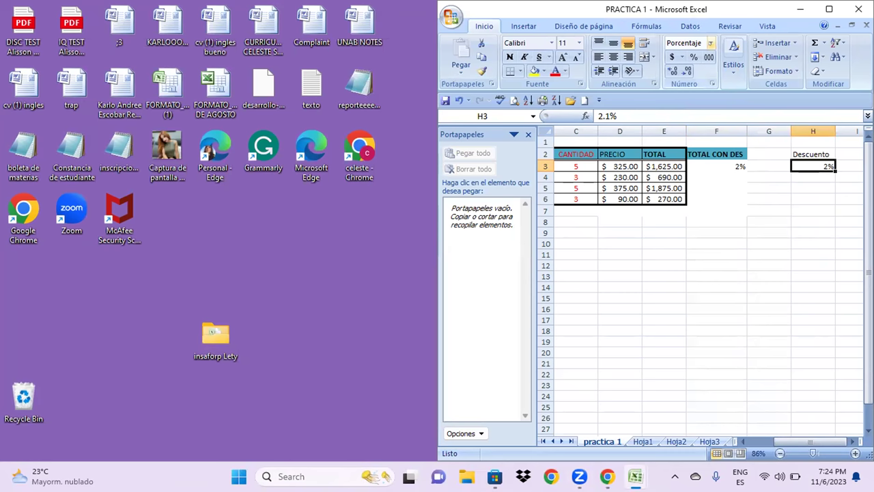
left_click(710, 43)
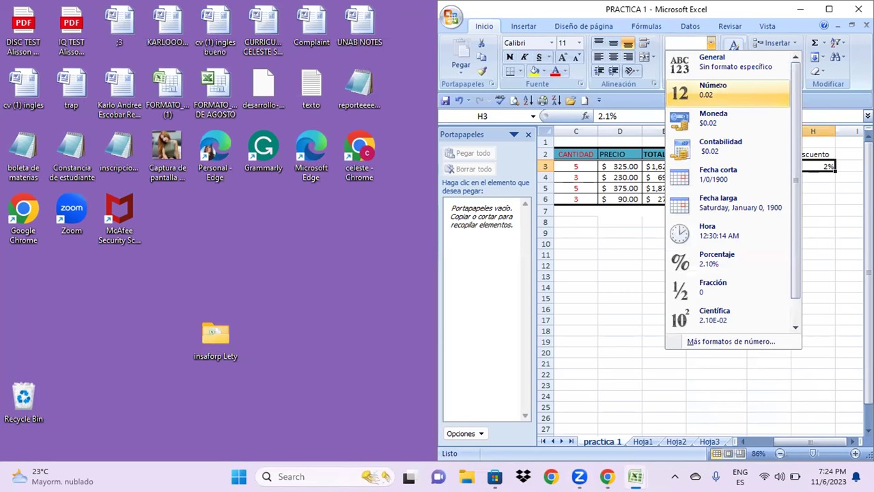
key("Escape")
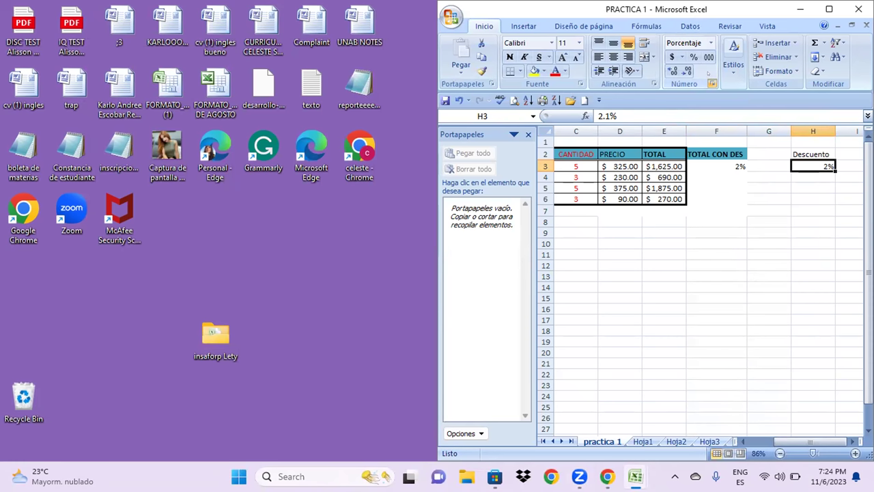
left_click(712, 83)
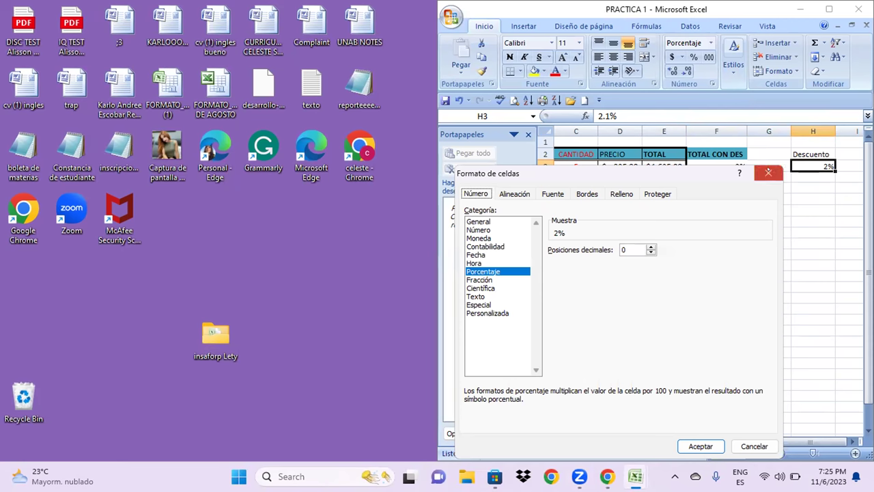
left_click(763, 170)
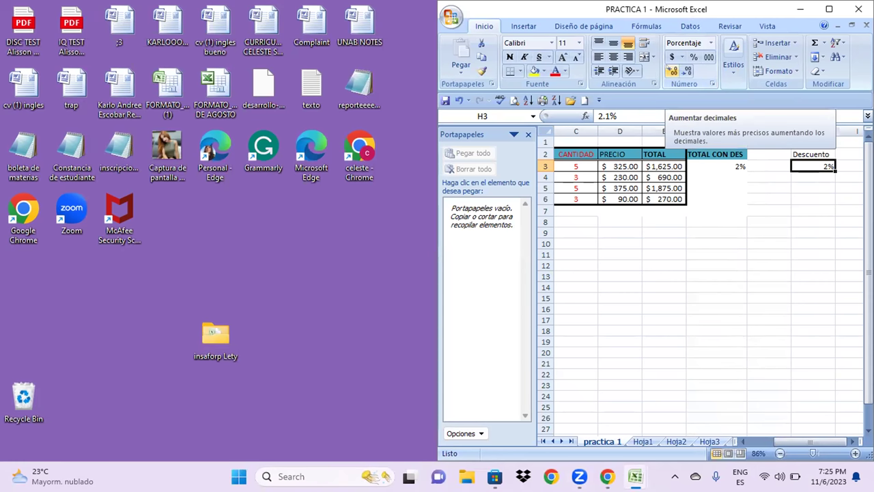
left_click(673, 71)
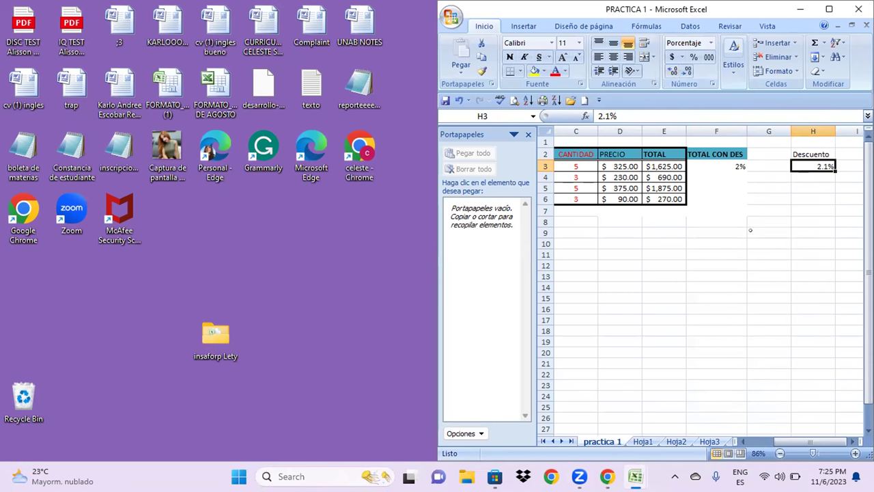
left_click(751, 241)
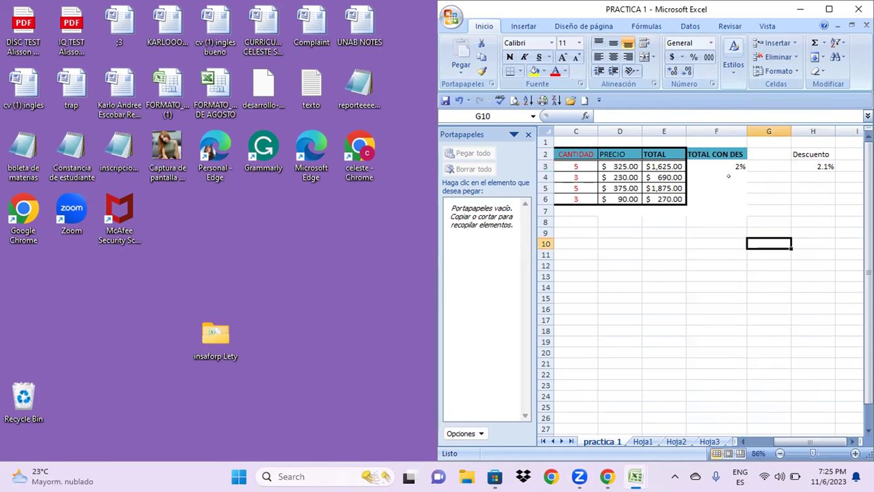
left_click(720, 154)
Check E3's formula, then begin F3's formula with =E3, removing stray characters
left_click(741, 166)
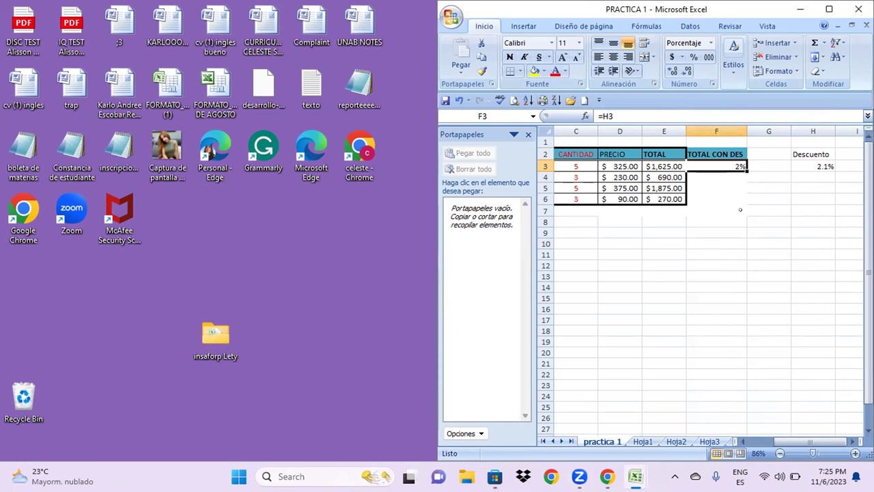
left_click(685, 169)
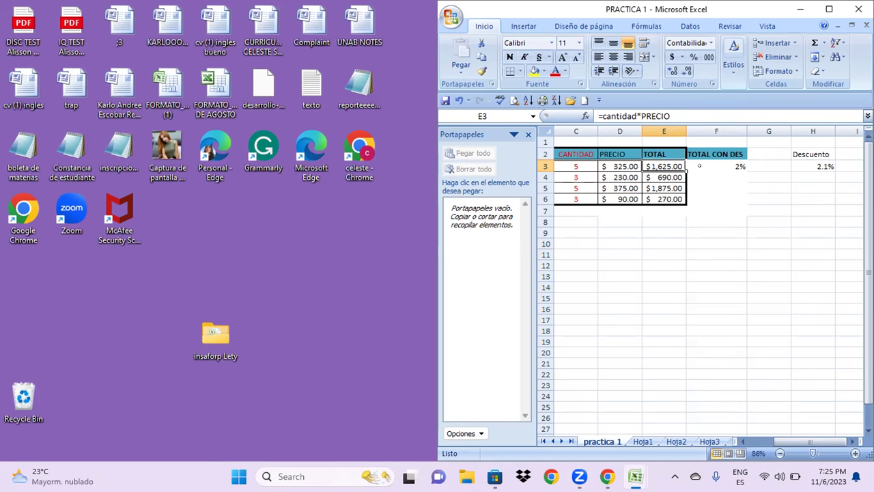
left_click(700, 166)
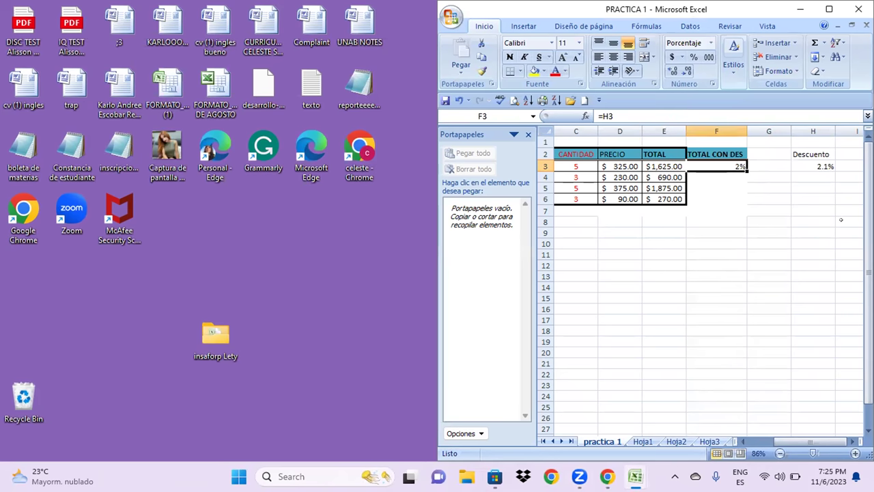
type("=")
left_click(666, 166)
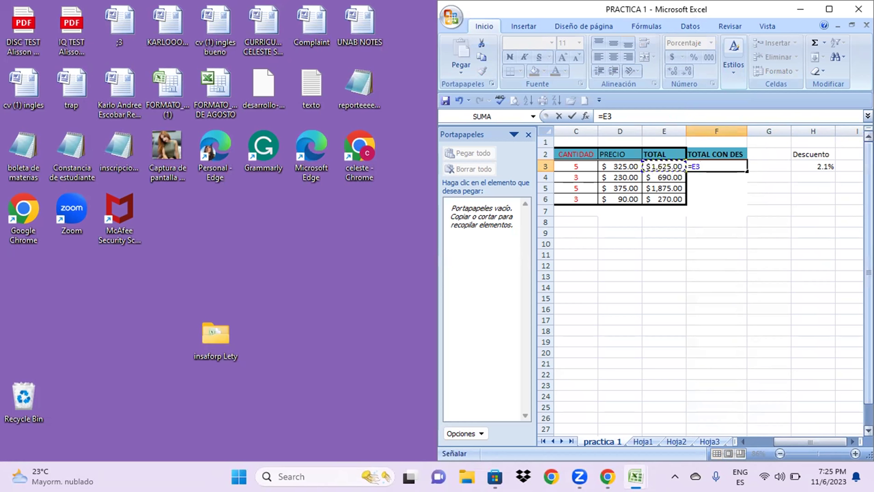
type("'")
type("=")
key("BackSpace")
key("BackSpace")
type("*")
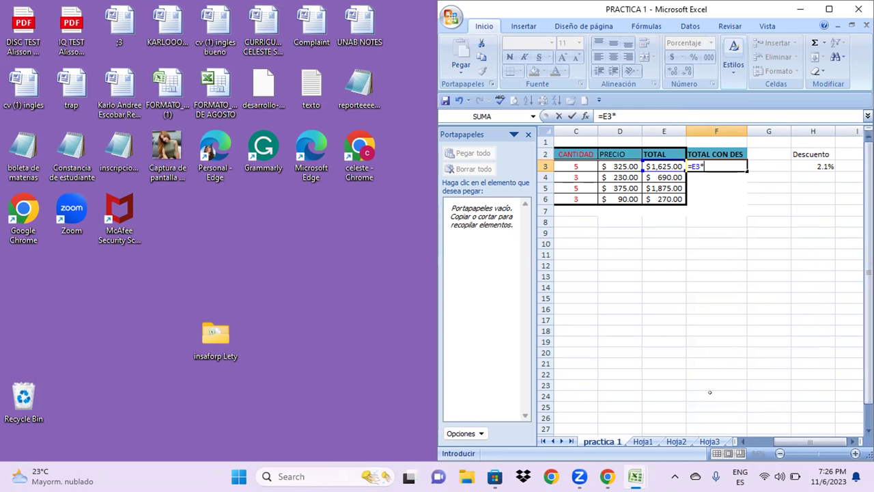
key("BackSpace")
Clear stray characters from F3's formula and add the opening parenthesis
type("_")
key("BackSpace")
type(")")
key("BackSpace")
type("=")
key("BackSpace")
type("(")
Finish F3 as =E3-(E3*H3) referencing E3 and H3, and confirm it
left_click(659, 166)
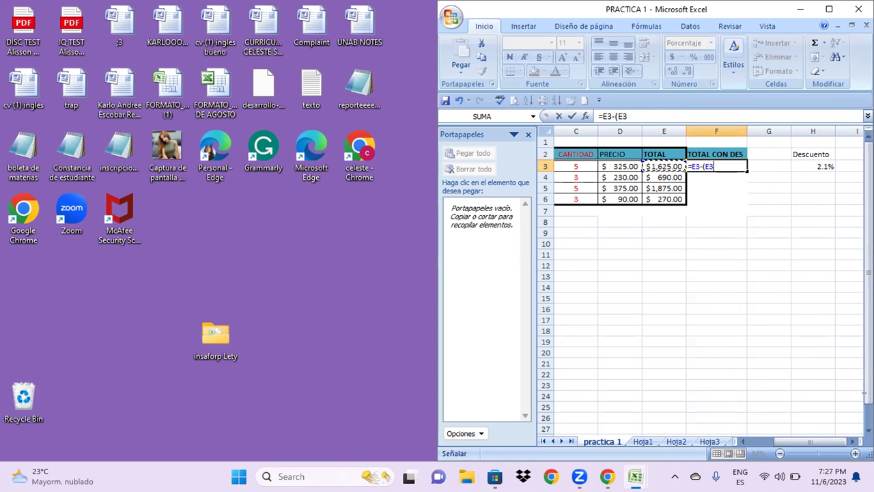
type("=")
key("BackSpace")
type("*")
left_click(814, 166)
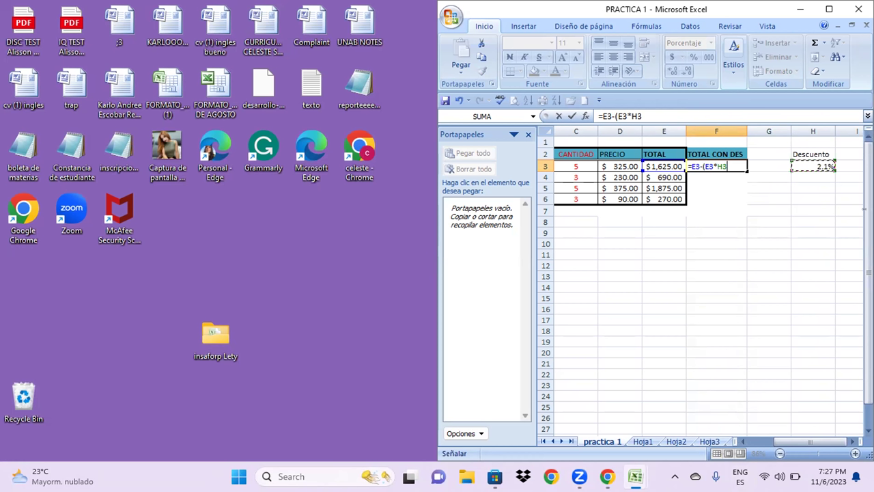
type(")")
key("Return")
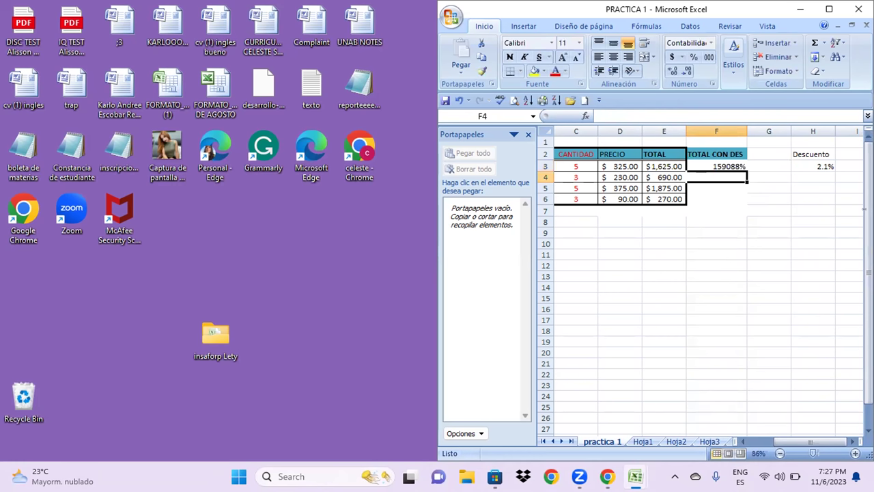
Fill F3's discount formula down to F6, add one decimal, and select F2:F6
left_click(728, 167)
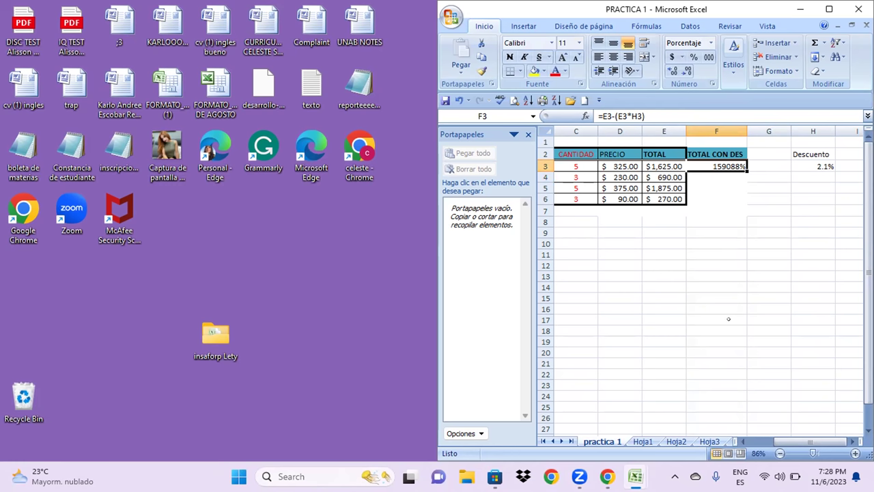
left_click_drag(746, 170, 740, 200)
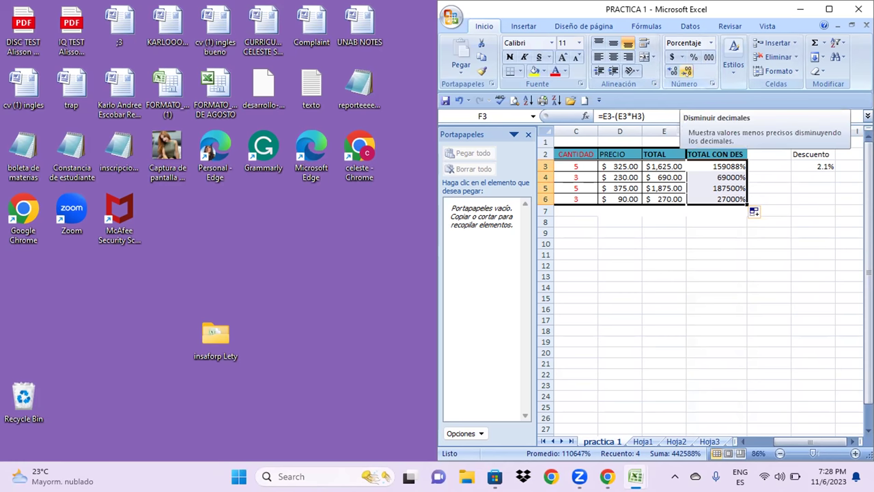
left_click(673, 71)
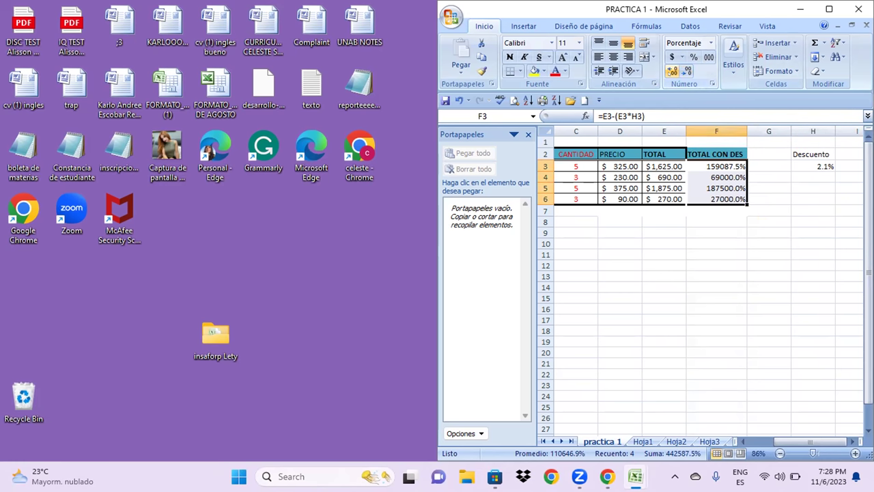
left_click(770, 291)
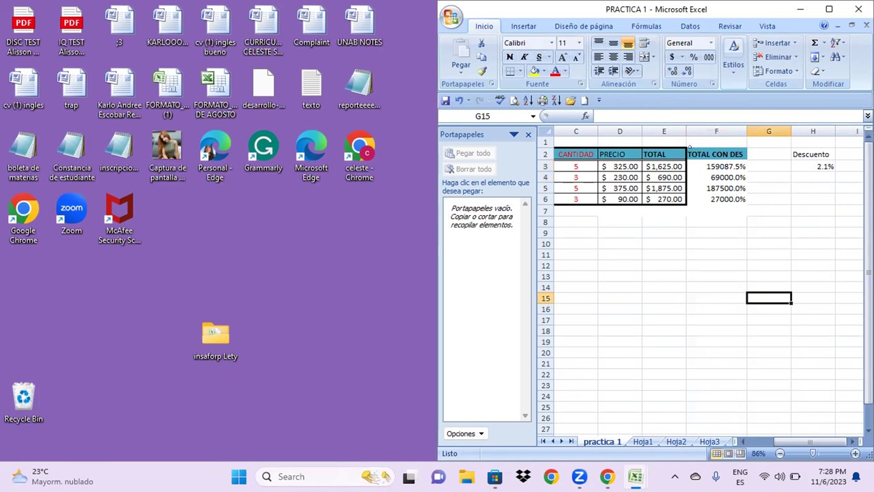
left_click_drag(703, 154, 708, 199)
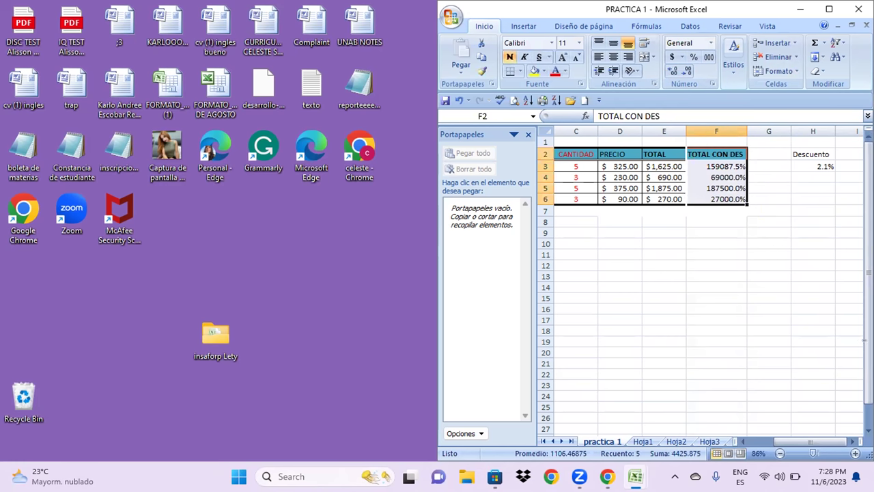
left_click(717, 254)
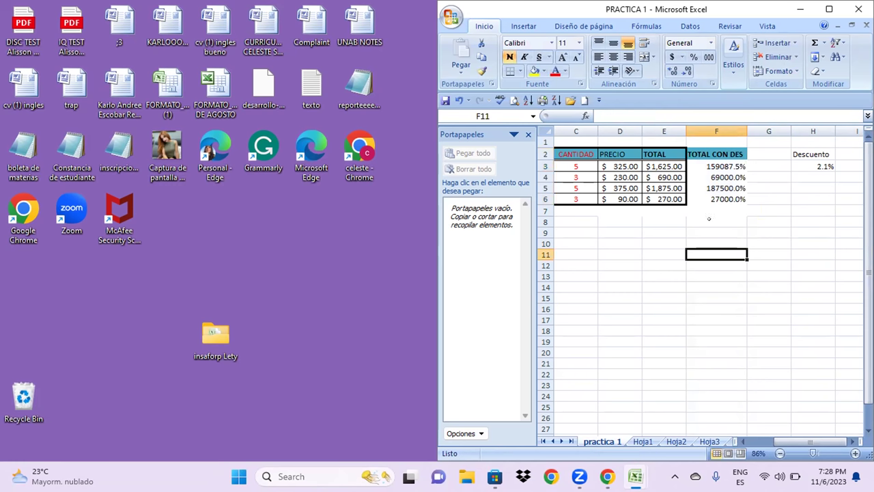
left_click(728, 177)
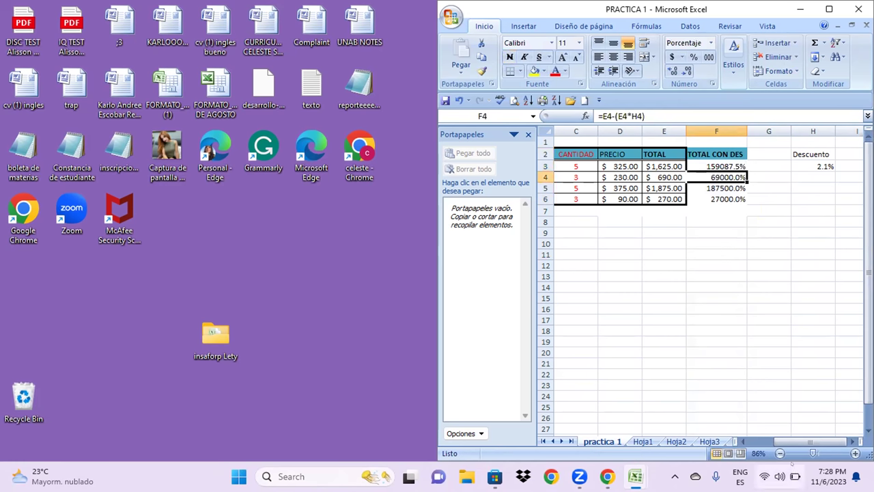
left_click(816, 454)
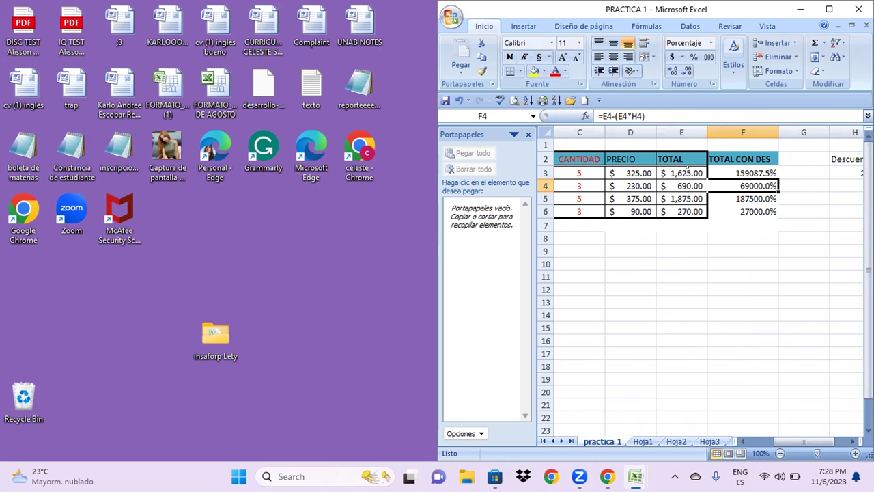
left_click(731, 171)
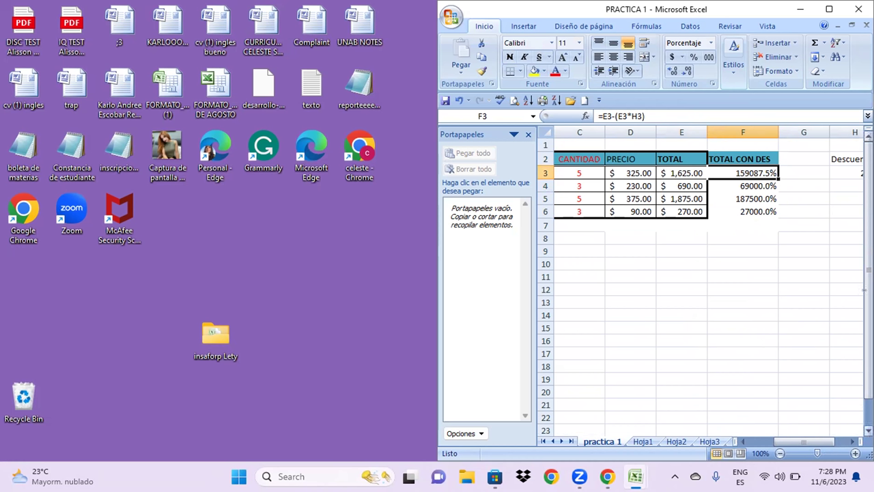
left_click(802, 166)
key("Left")
left_click_drag(750, 171, 751, 212)
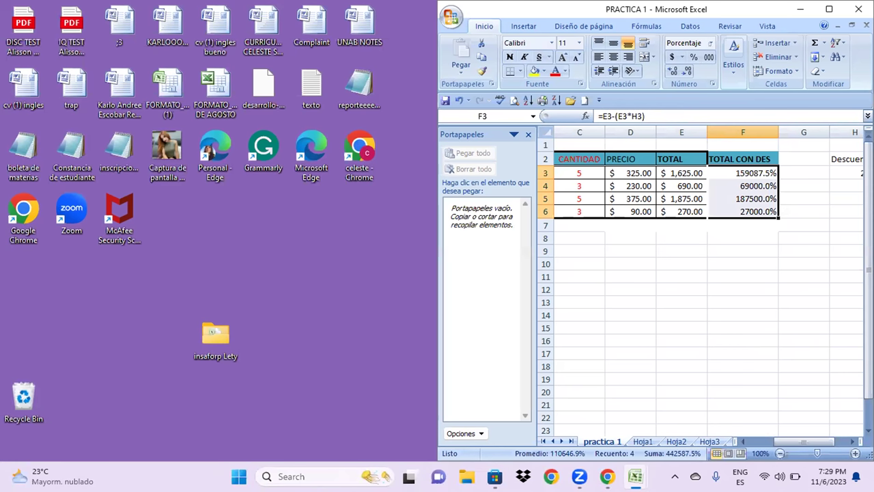
Format F3:F6 as Contabilidad, showing $1,590.88, $690.00, $1,875.00 and $270.00
left_click(711, 43)
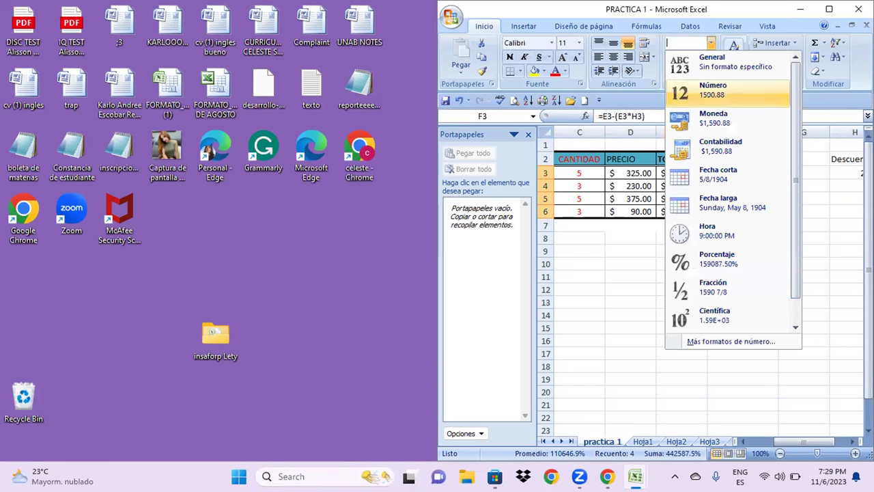
left_click(713, 89)
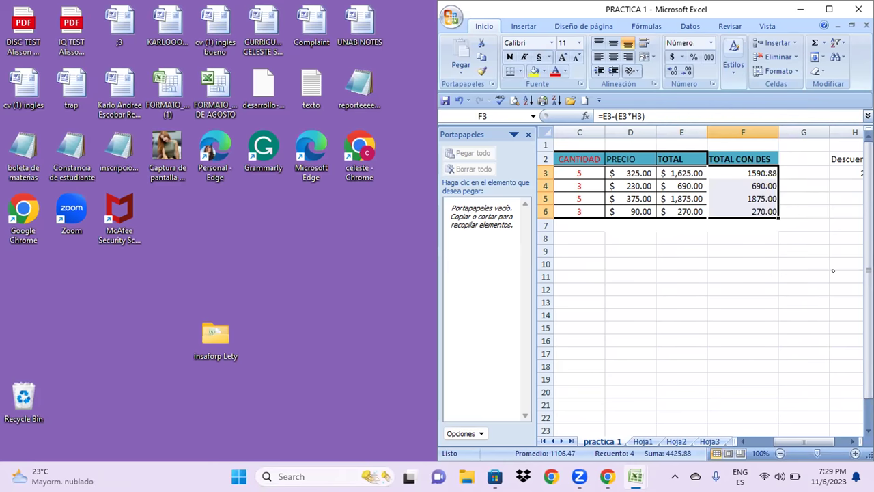
left_click(765, 273)
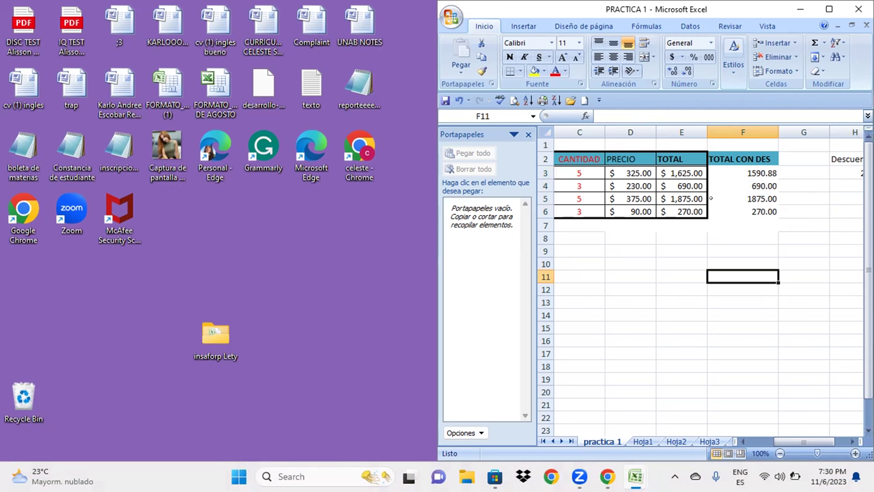
left_click(742, 171)
left_click_drag(741, 171, 751, 211)
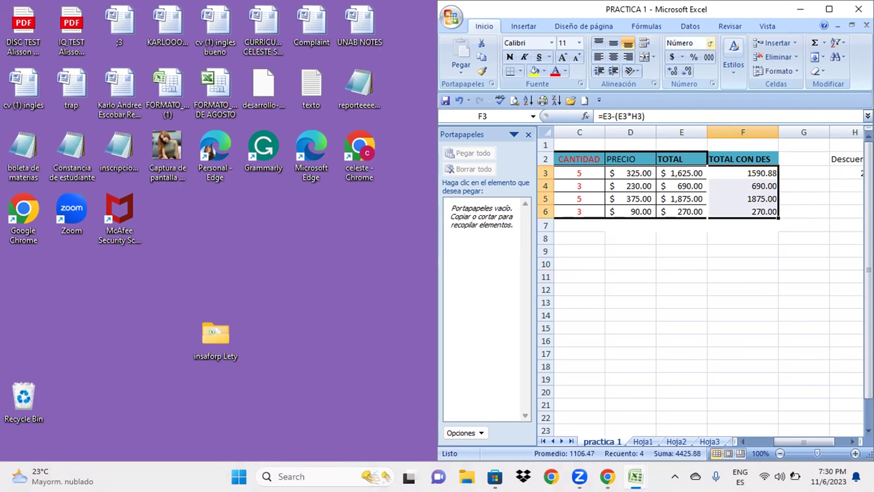
left_click(710, 43)
left_click(720, 143)
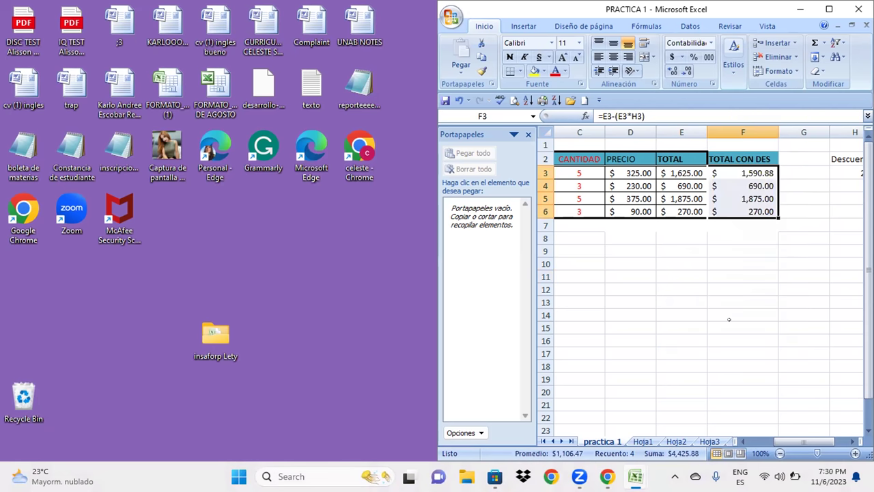
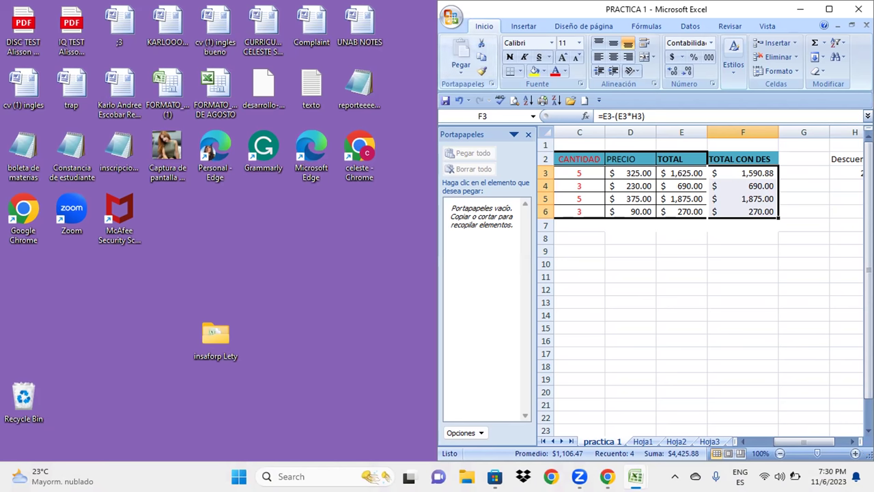
Close the Clipboard pane and apply Todos los bordes to the TOTAL CON DES cells F2:F6
left_click(492, 84)
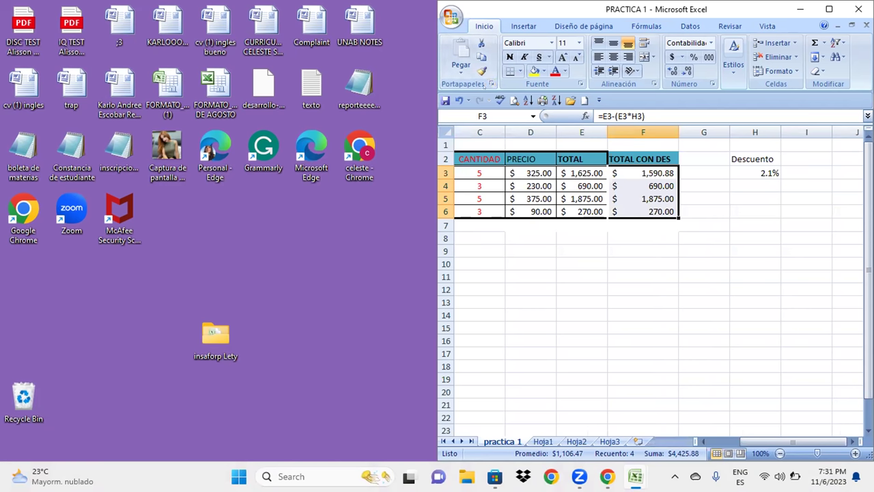
left_click(751, 281)
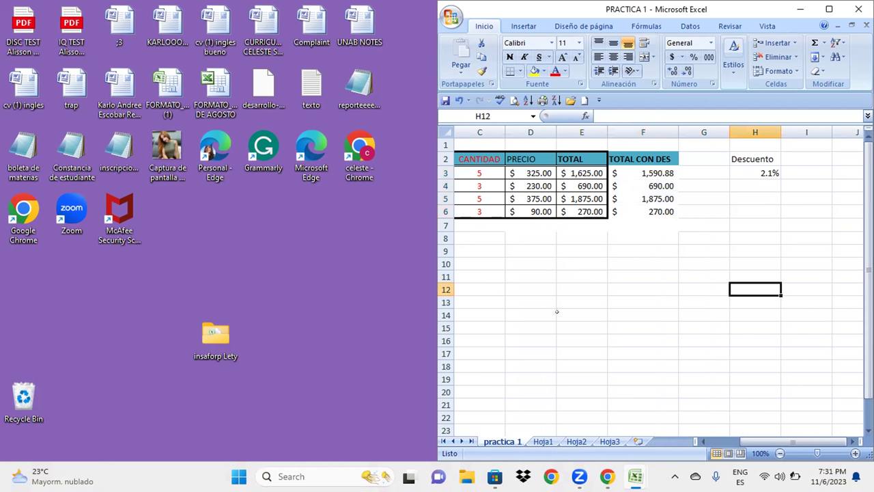
left_click(751, 172)
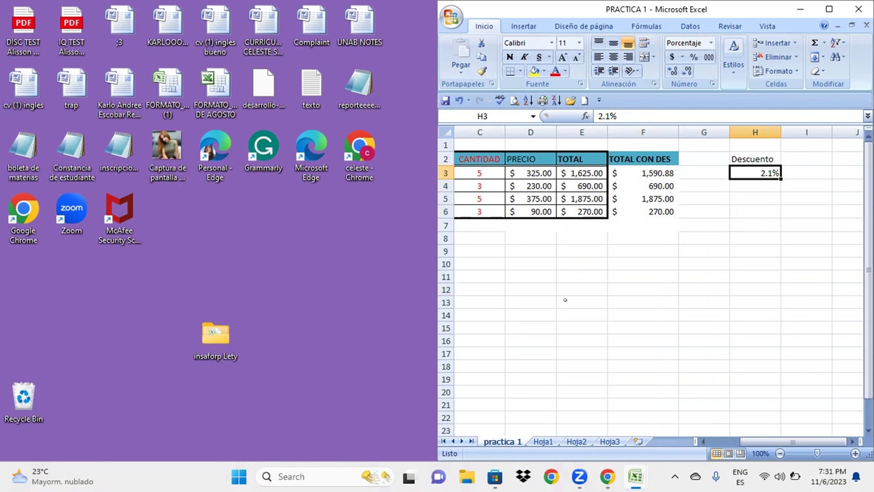
left_click_drag(616, 158, 617, 209)
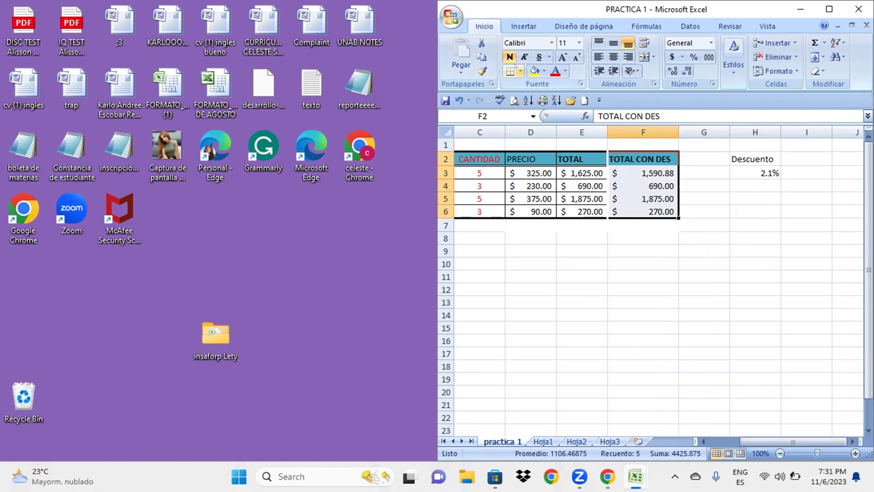
left_click(520, 71)
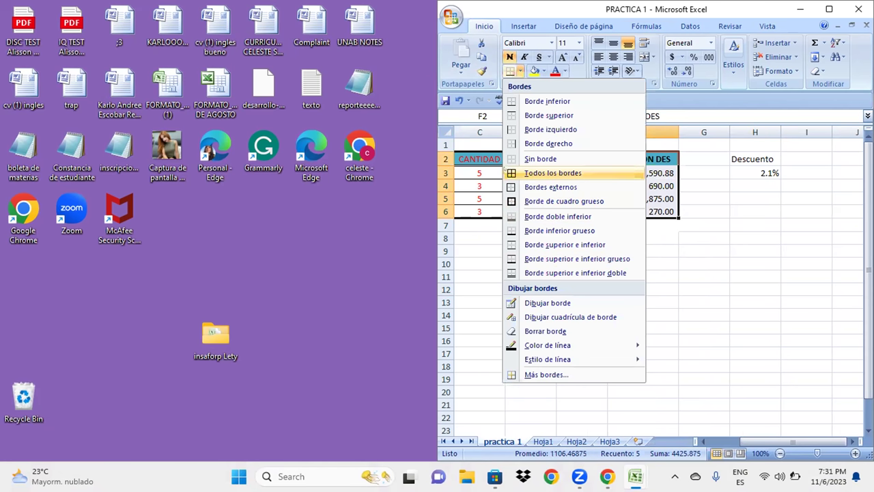
left_click(553, 173)
left_click(691, 290)
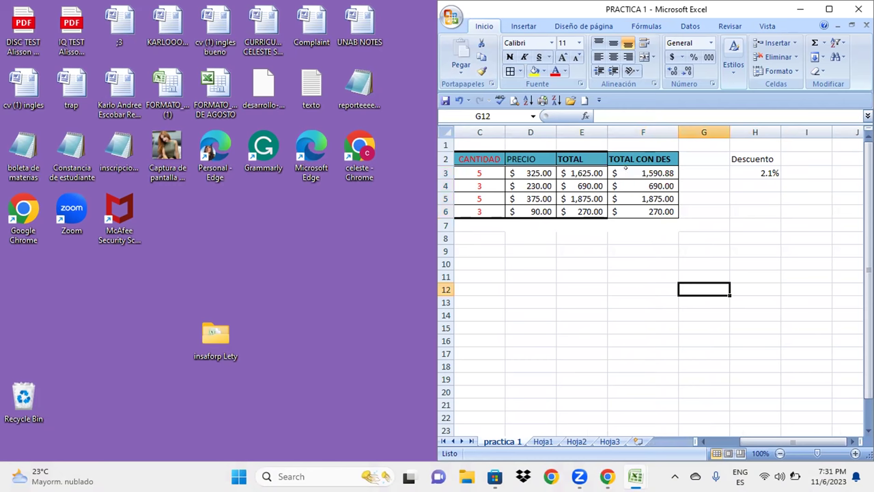
left_click(617, 158)
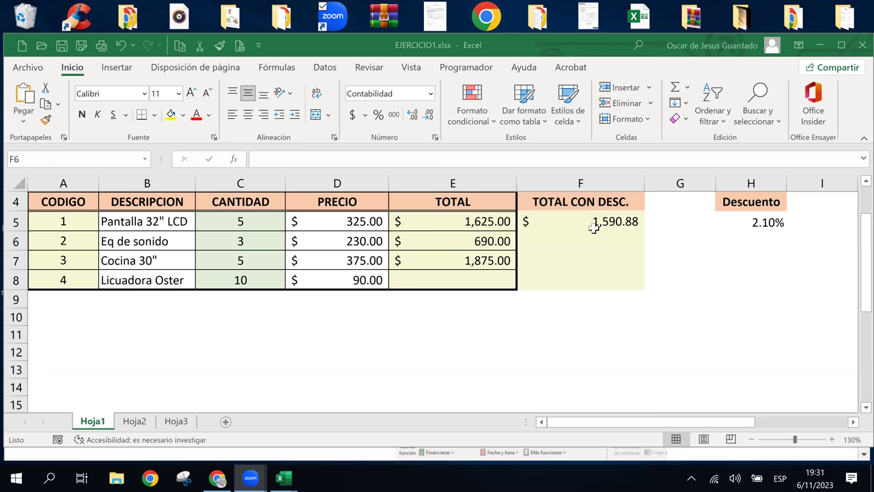
Copy the F5 discount formula down through F8
left_click(598, 220)
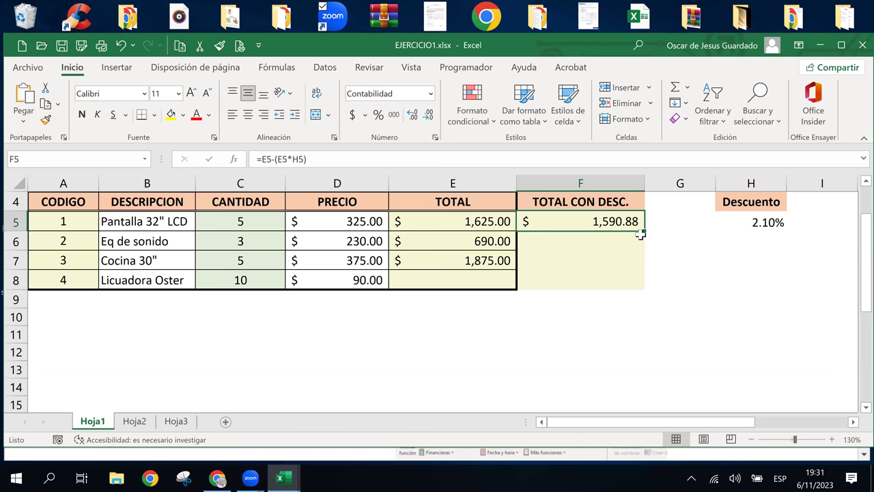
left_click_drag(642, 233, 644, 284)
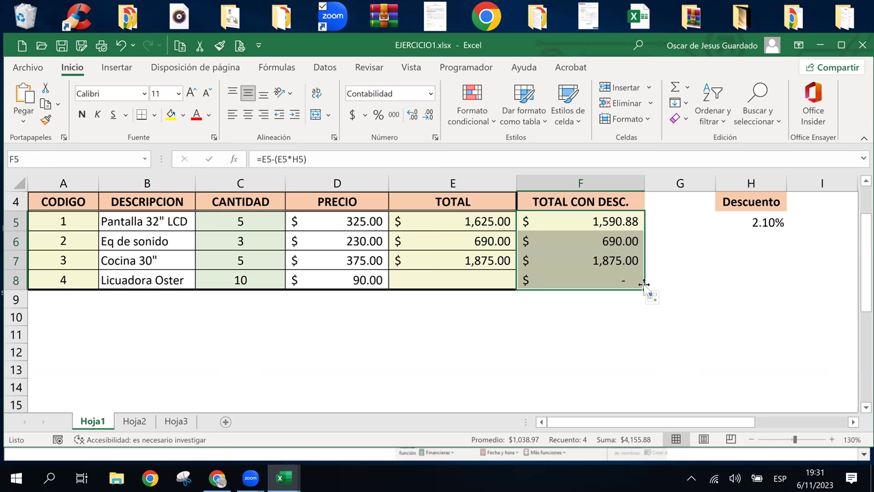
left_click(623, 223)
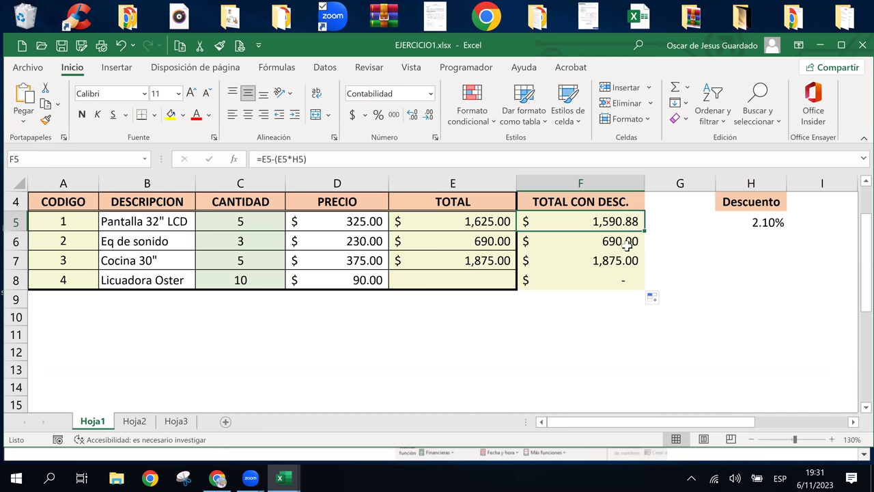
left_click(624, 244)
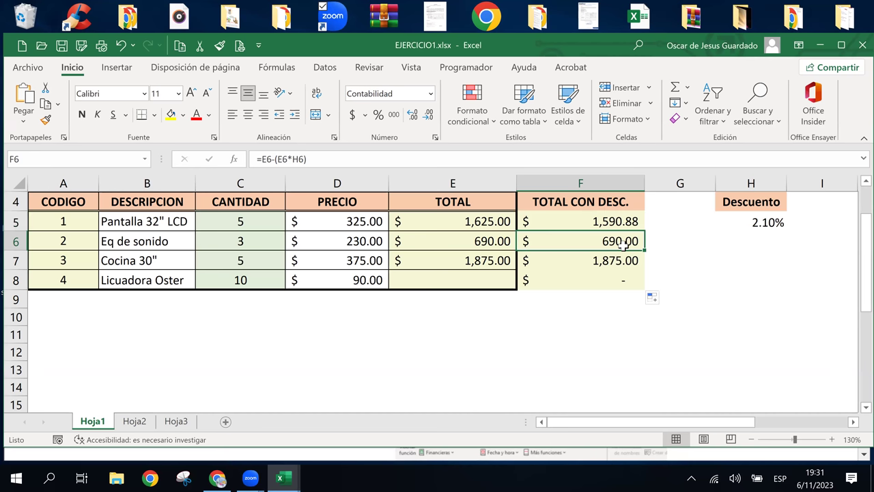
left_click(605, 283)
Fill E7's TOTAL formula into E8 for the Licuadora Oster (900.00), then edit F5's formula
left_click(473, 276)
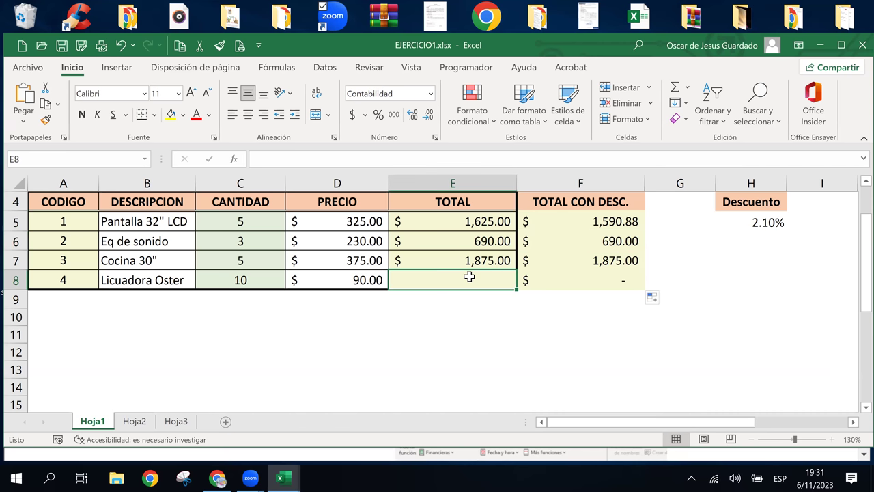
left_click(482, 260)
left_click_drag(517, 269, 516, 291)
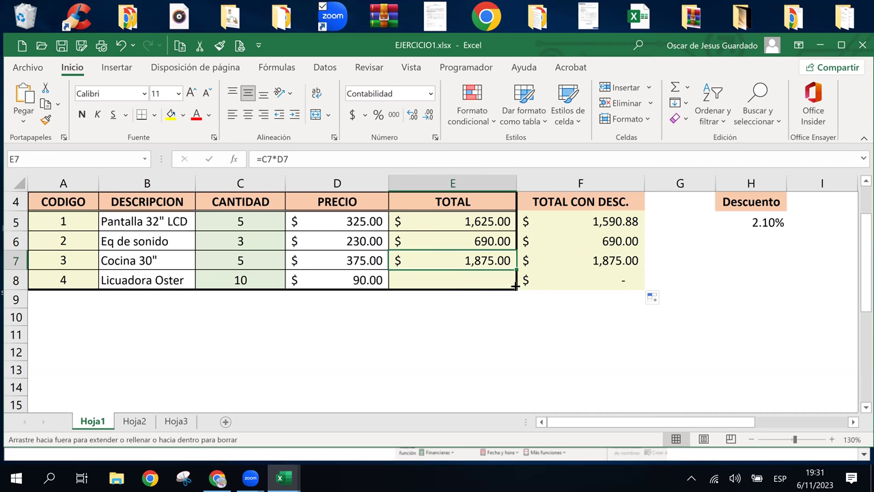
left_click(618, 279)
left_click(617, 239)
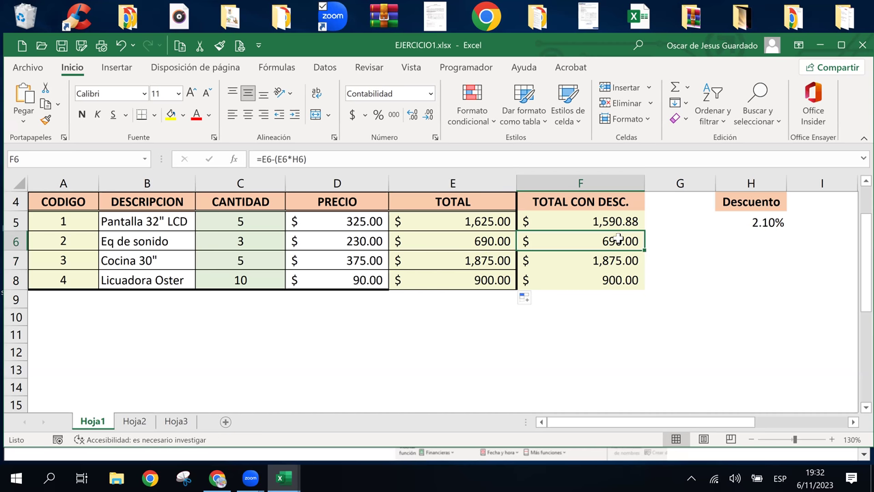
left_click(623, 273)
left_click(618, 243)
key("Up")
key("F2")
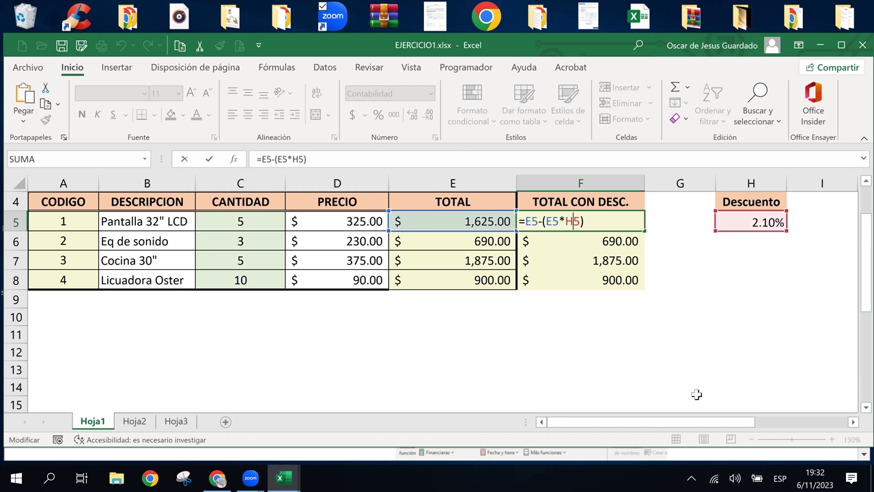
Change F5's discount reference to H$5 so the formula reads =E5-(E5*H$5)
type("$")
key("BackSpace")
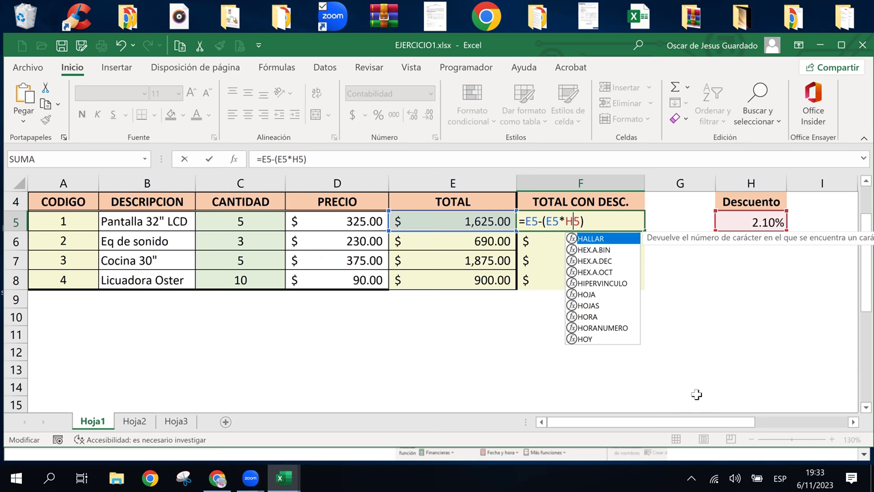
key("F4")
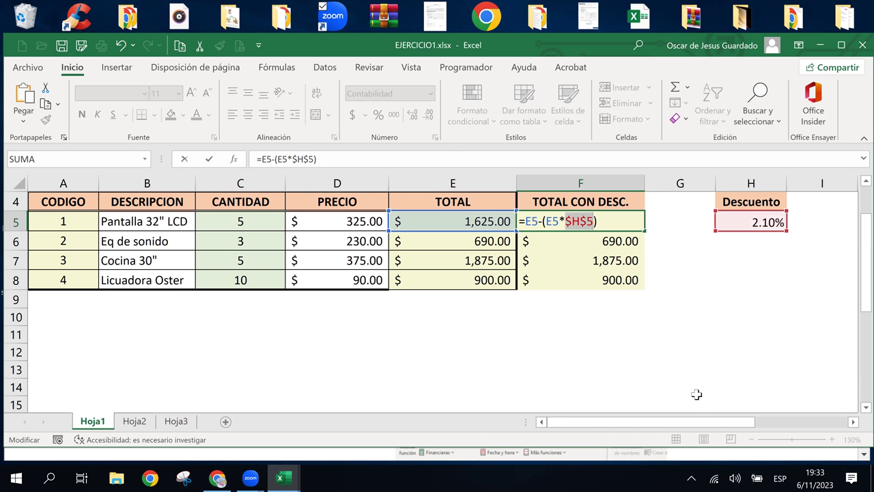
key("F4")
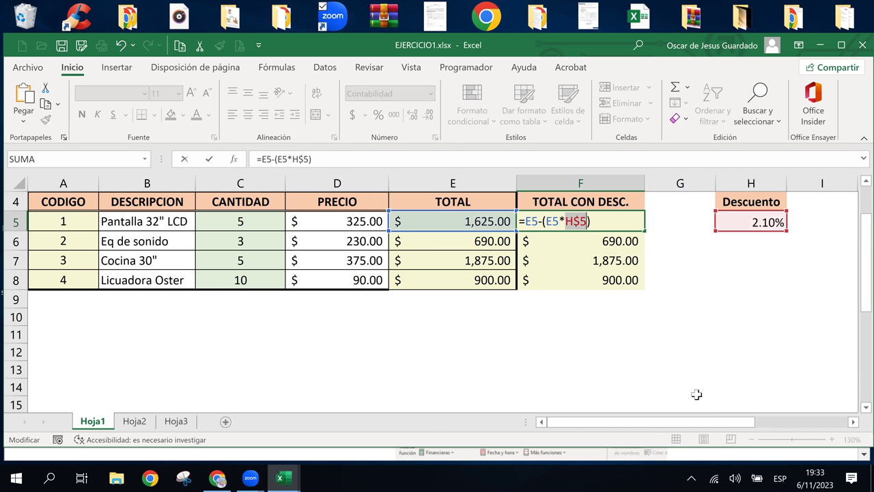
key("F4")
key("F4")
key("F4")
key("F4")
left_click(600, 219)
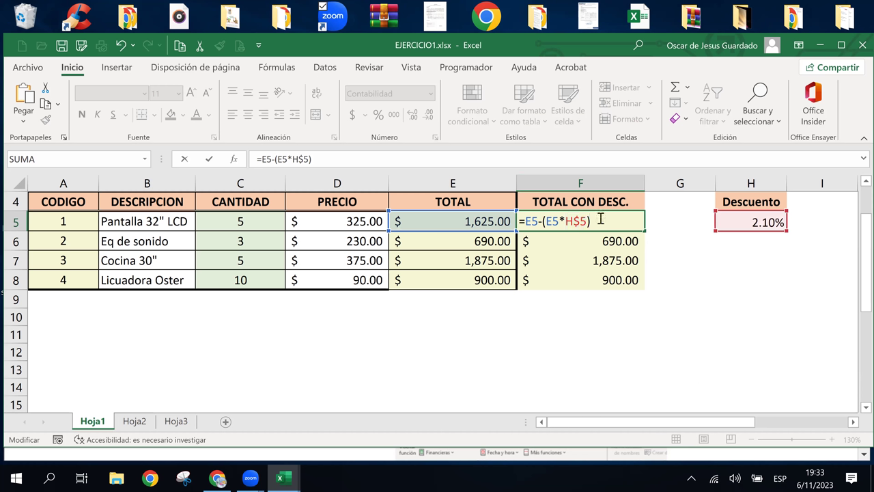
key("Return")
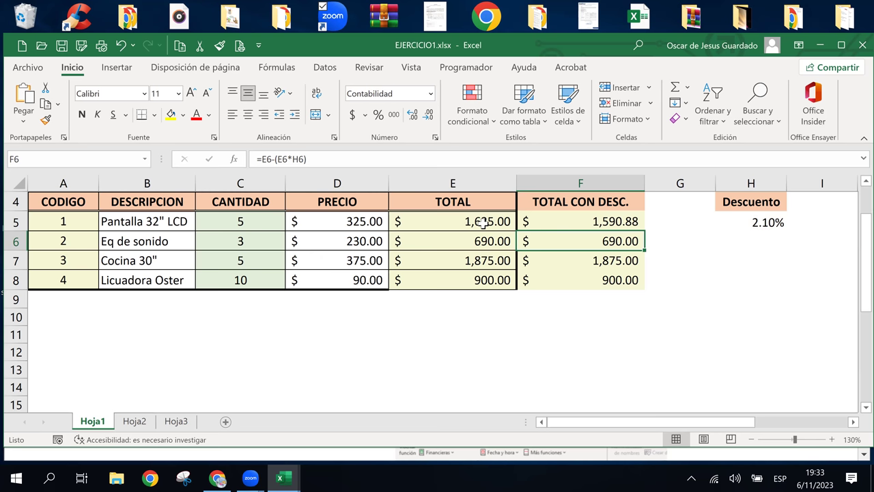
Review F5's formula and copy it down to F8 to recalculate the discounted totals
left_click(483, 222)
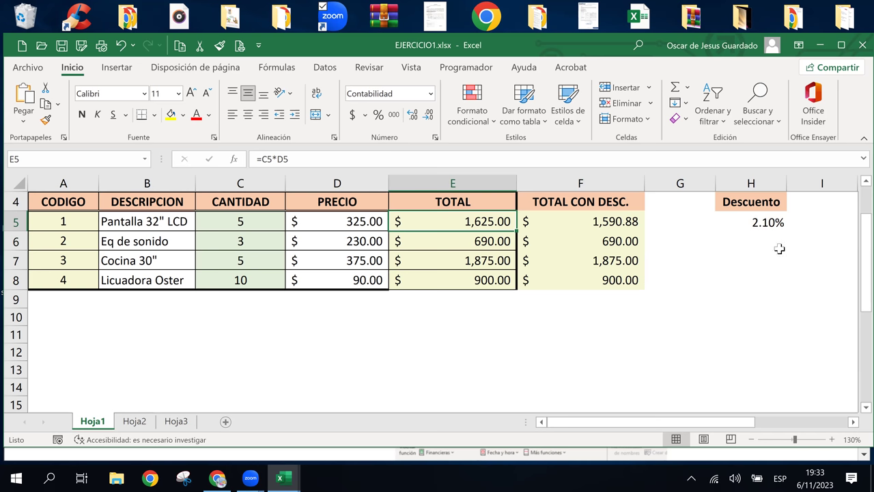
left_click_drag(765, 234, 768, 291)
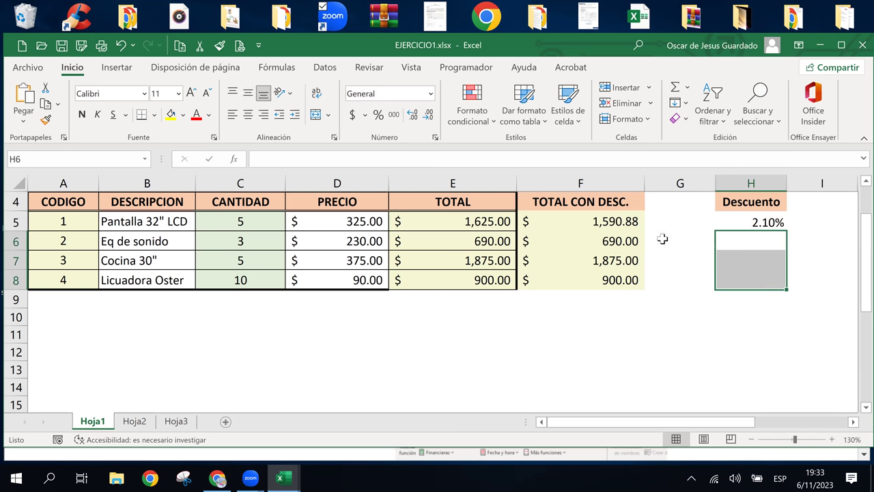
left_click(616, 222)
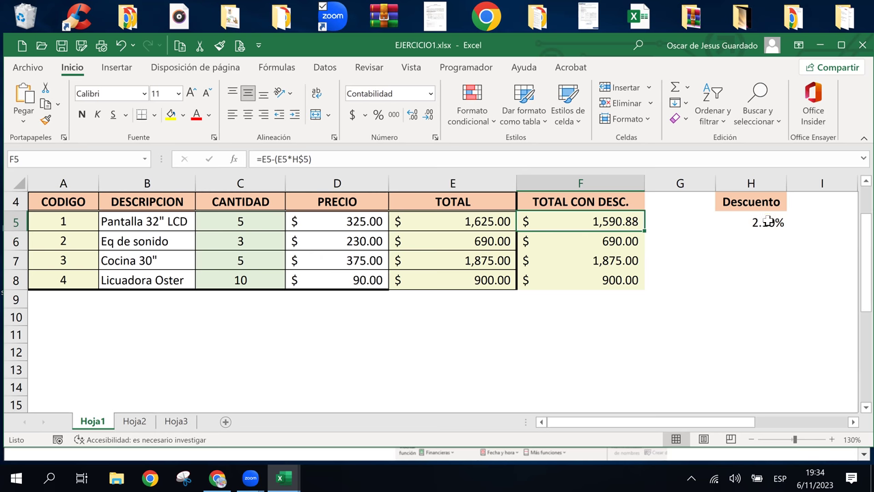
double_click(626, 221)
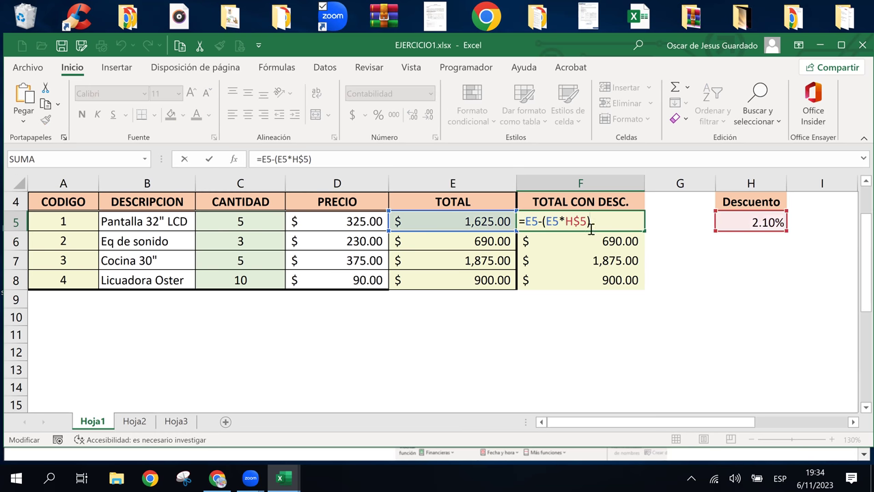
key("Escape")
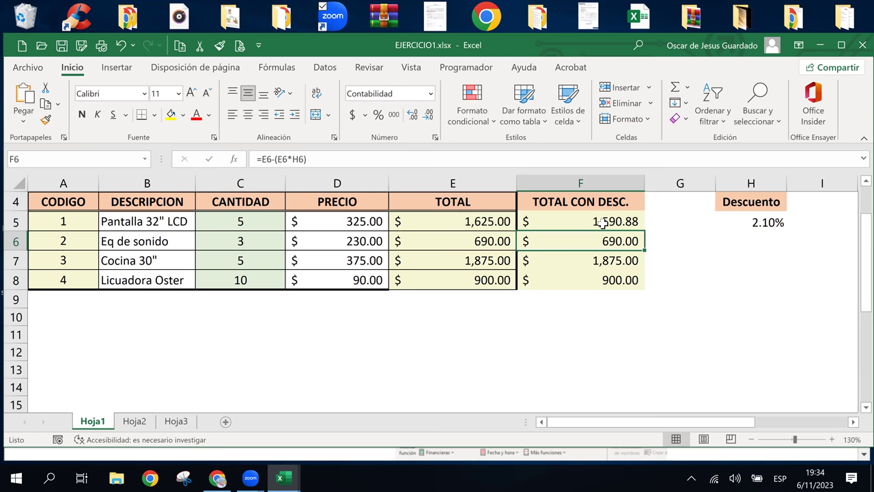
left_click_drag(646, 232, 640, 285)
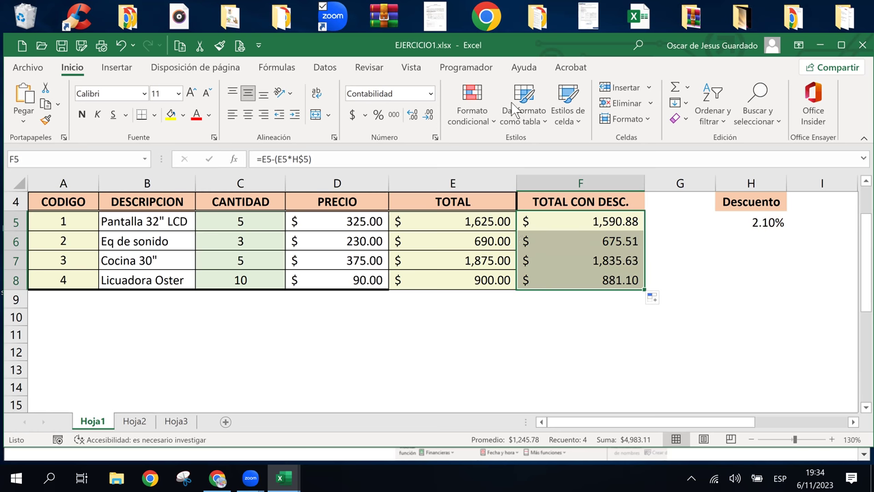
left_click(633, 348)
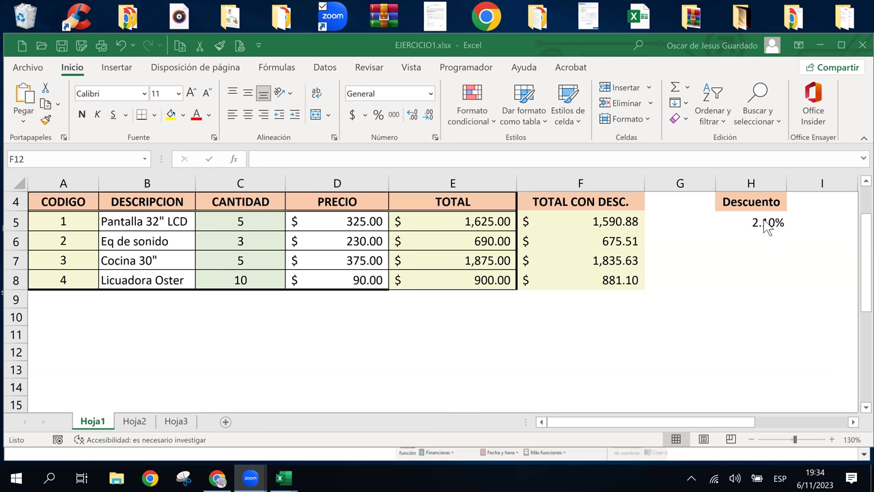
Copy F5 down to F8 again, check F7, then switch to the Chrome references lesson
left_click(618, 223)
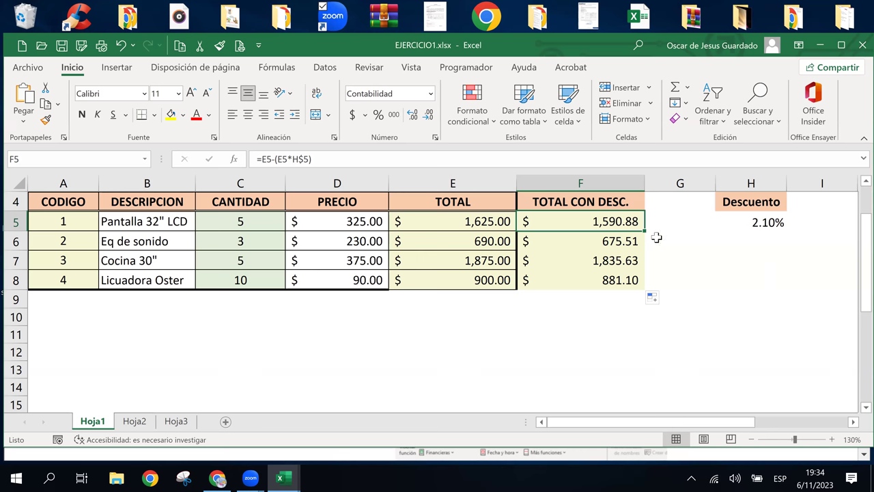
left_click_drag(645, 231, 646, 290)
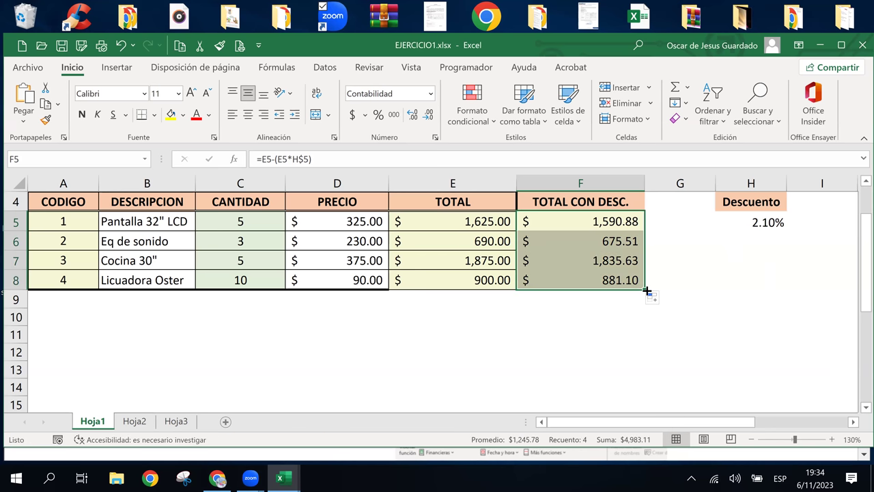
left_click(607, 263)
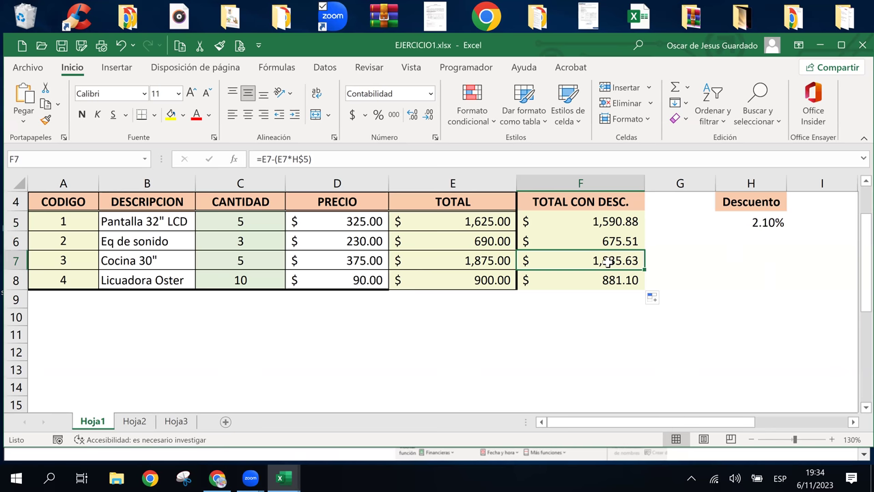
left_click(218, 478)
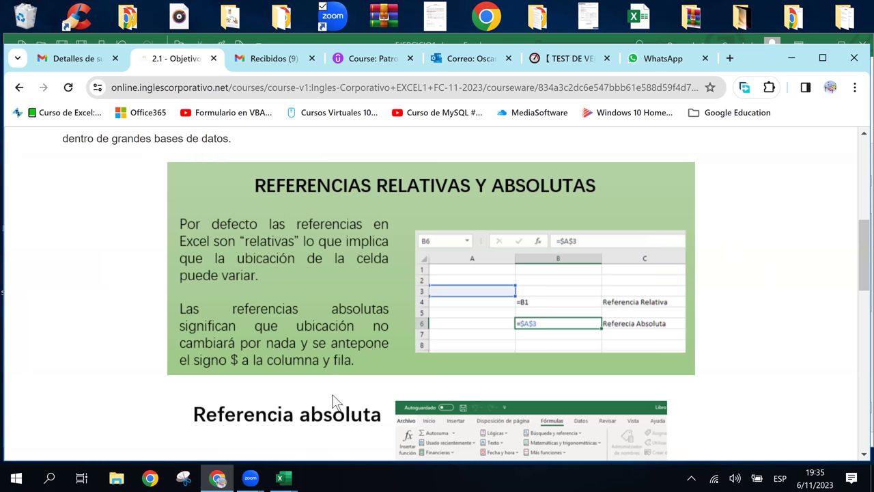
Scroll to the Referencia absoluta section showing =$A$3, after a quick look at WhatsApp Web
scroll(334, 402, "down", 3)
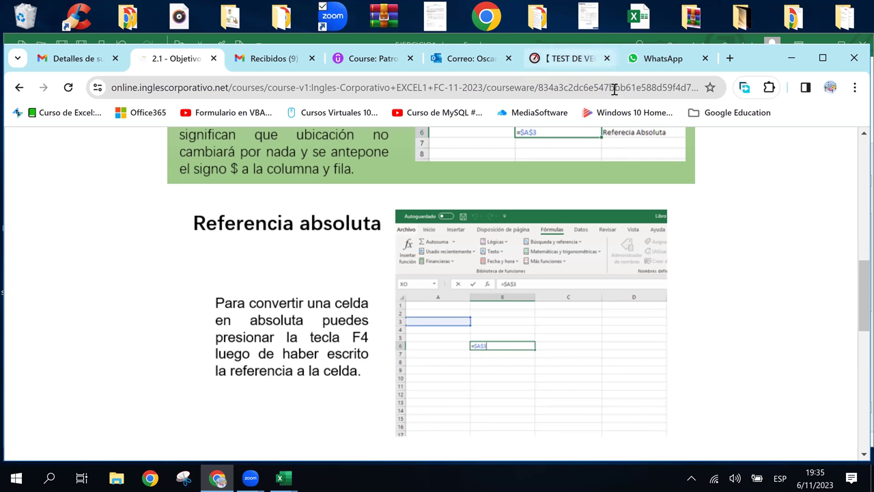
left_click(651, 61)
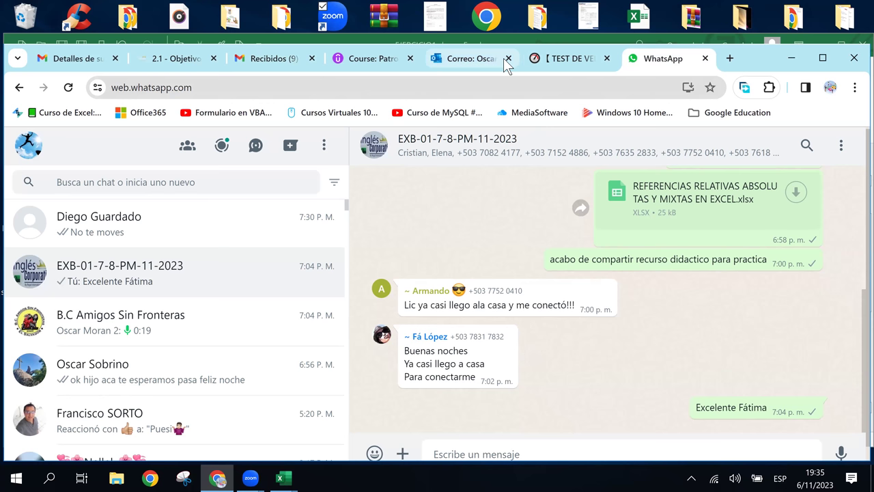
key("ctrl+2")
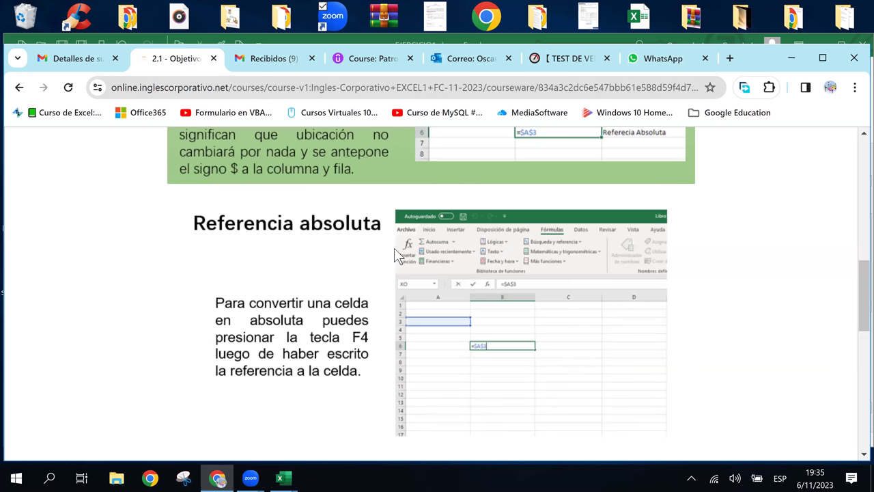
Scroll through the relative-versus-absolute slide that turns A7 into $A$7
scroll(861, 338, "down", 1)
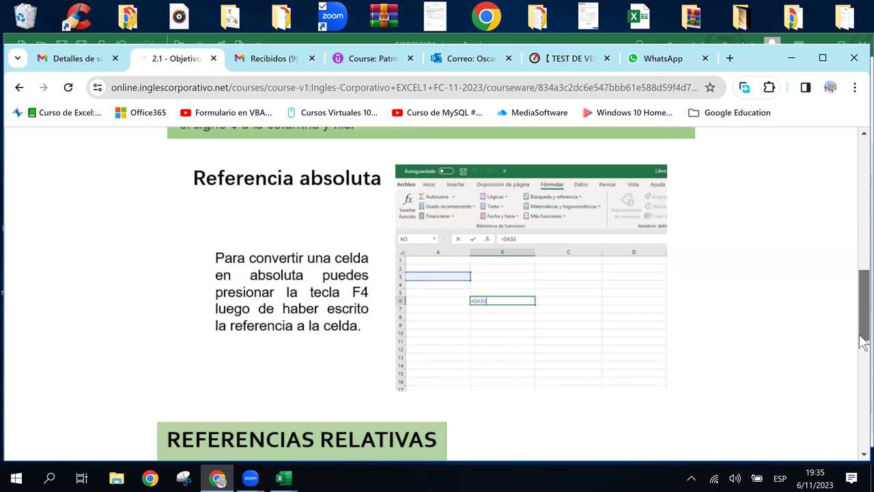
scroll(861, 341, "down", 3)
scroll(862, 350, "down", 1)
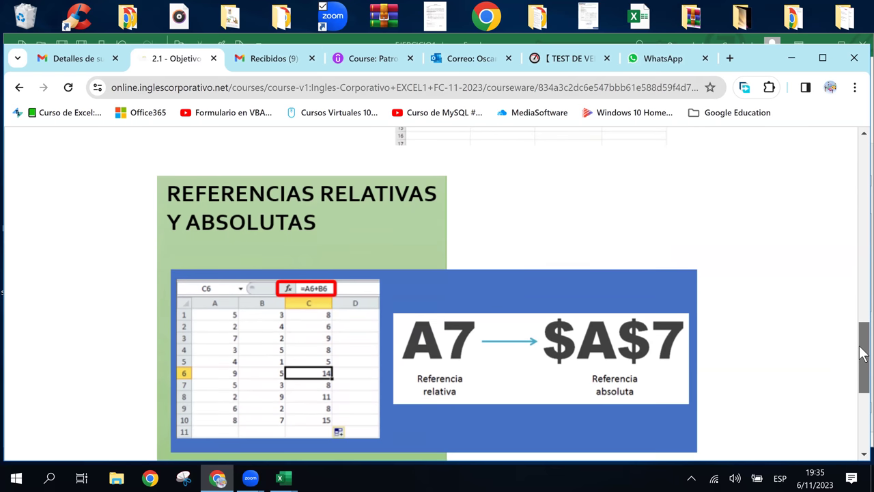
scroll(333, 312, "down", 1)
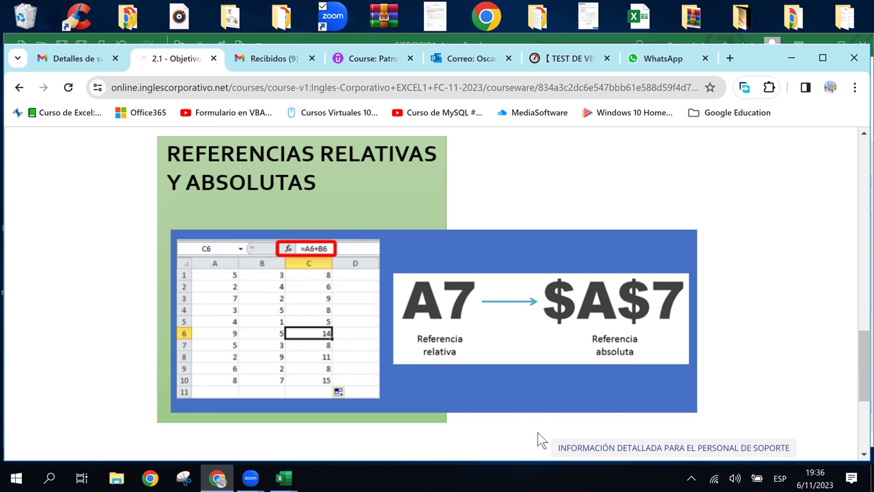
left_click_drag(860, 353, 861, 337)
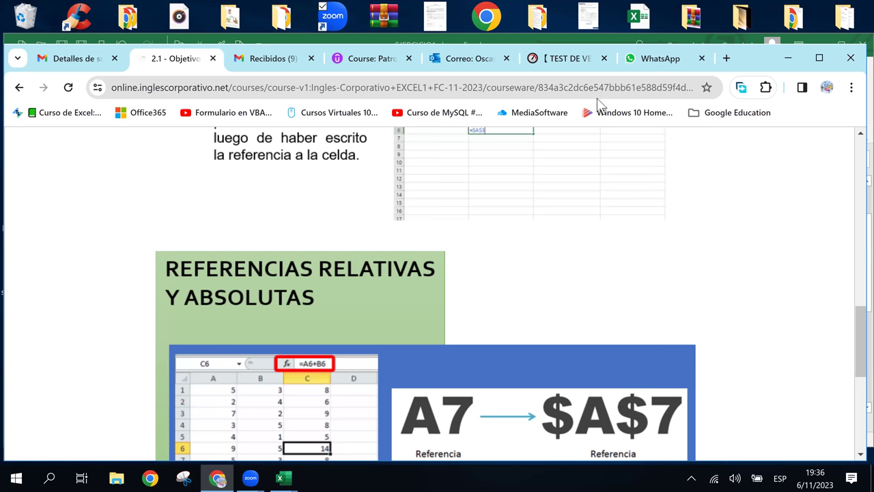
Switch to the EJERCICIO1.xlsx workbook from the Excel taskbar previews
left_click(286, 480)
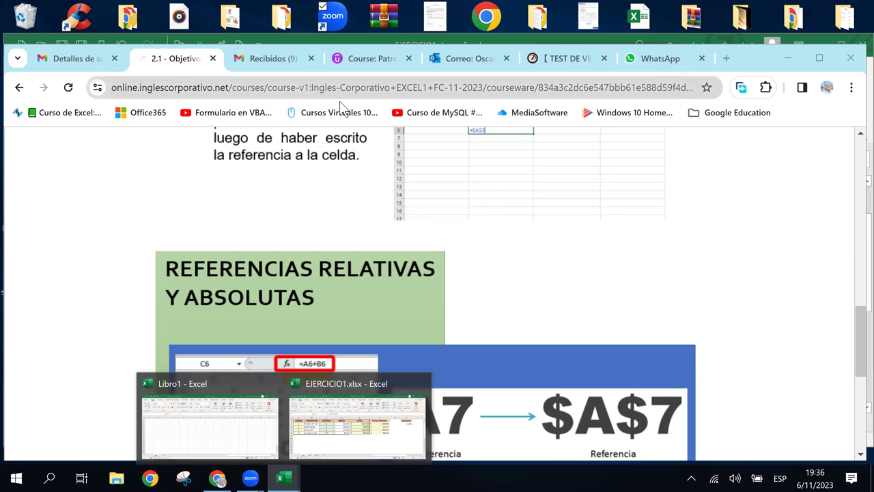
left_click(286, 481)
left_click(287, 482)
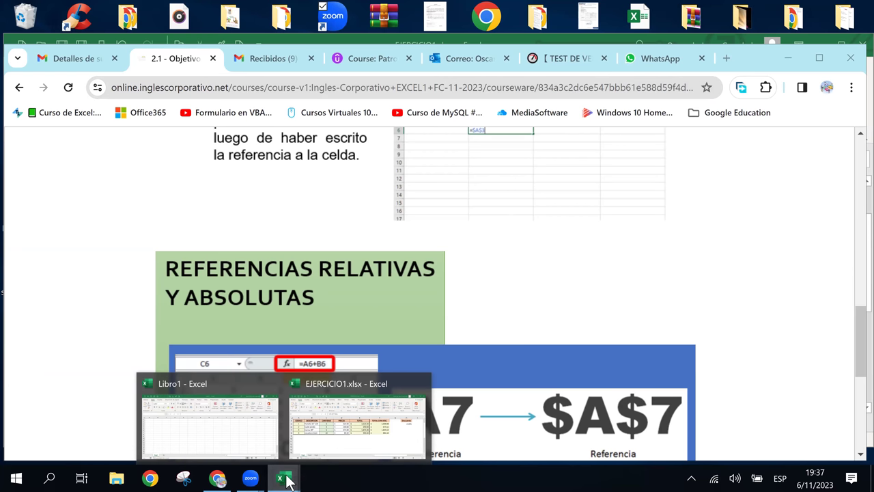
left_click(287, 482)
left_click(286, 482)
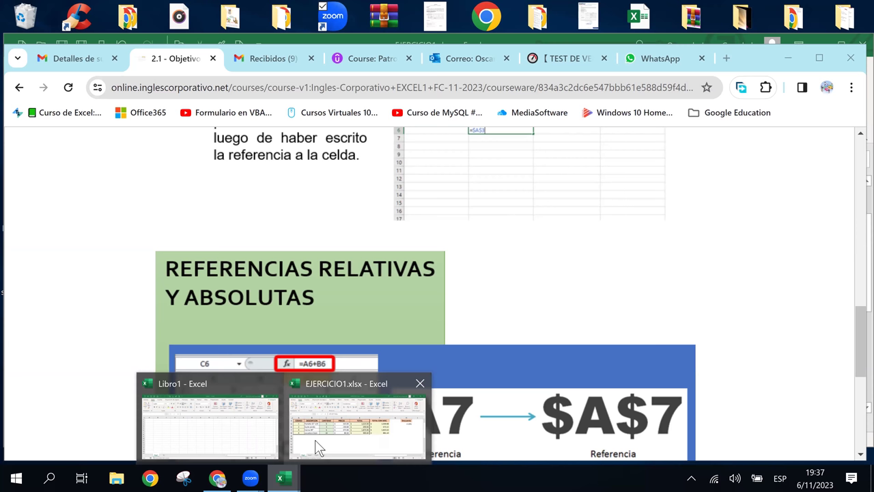
left_click(314, 439)
Open the recent 'REFERENCIAS RELATIVAS ABSOLUTAS Y MIXTAS EN EXCEL.xlsx' workbook at its REF. RELATIVA sheet
left_click(26, 68)
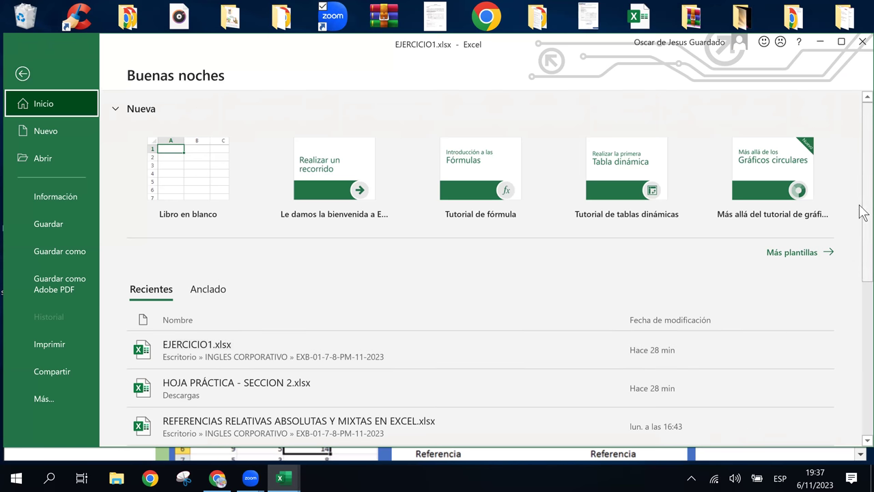
scroll(862, 268, "down", 3)
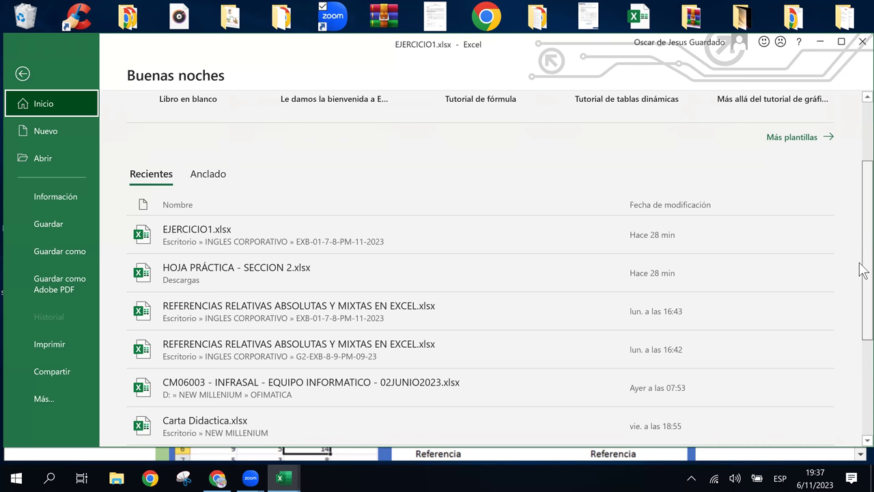
left_click(349, 315)
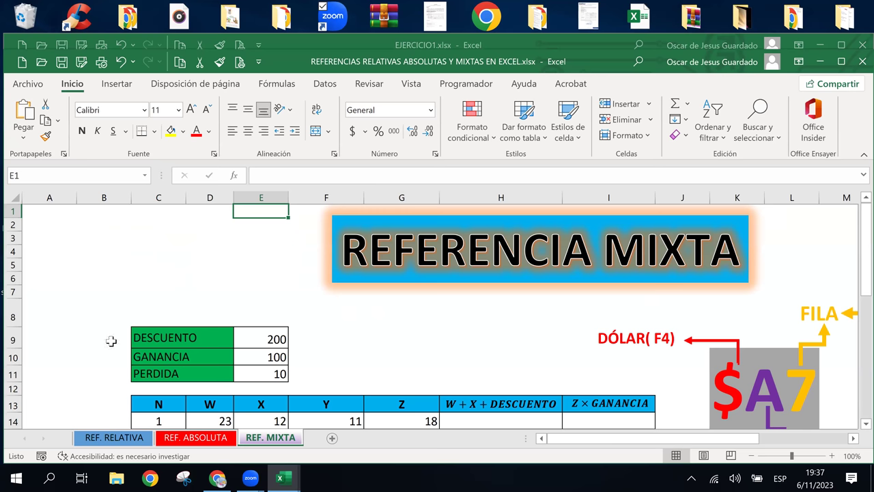
left_click(113, 437)
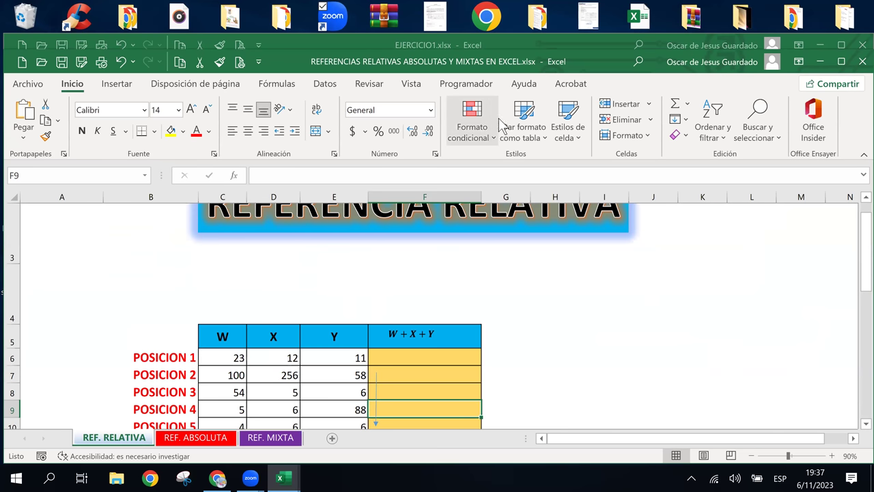
Explore the POSICION table and start a formula in F6, the first result cell
left_click(459, 273)
key("Up")
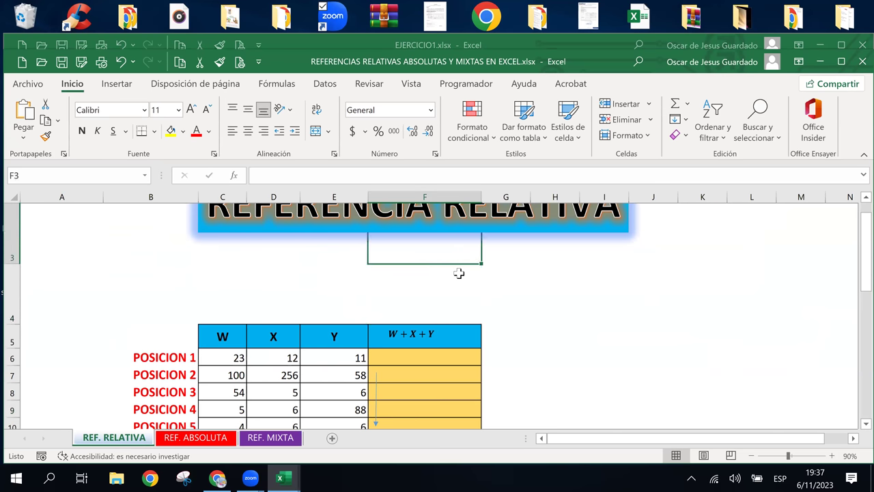
key("Up")
key("Up")
key("Down")
key("Down")
key("Down")
key("Down")
key("Down")
key("Down")
key("Down")
key("Down")
key("Down")
key("Up")
key("Up")
key("Up")
key("Left")
key("Left")
key("Left")
key("Left")
key("Up")
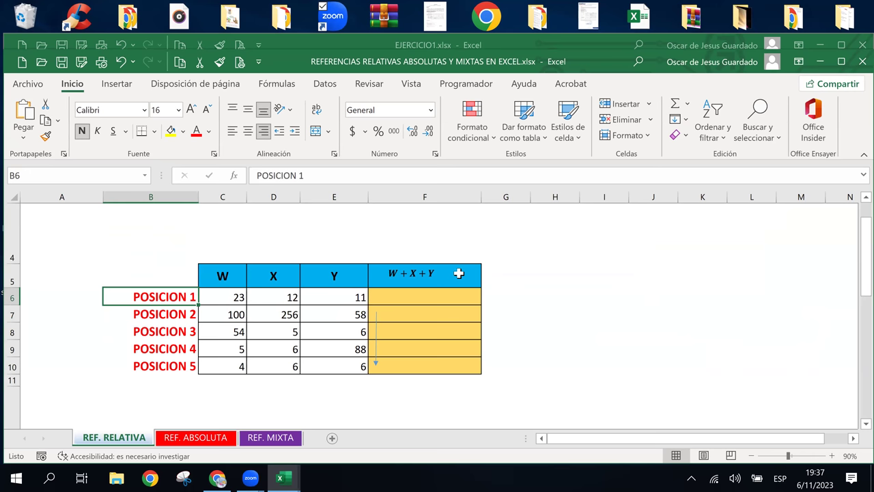
key("Right")
key("Right")
key("Up")
key("Left")
key("Left")
key("Right")
key("Right")
key("Right")
key("Right")
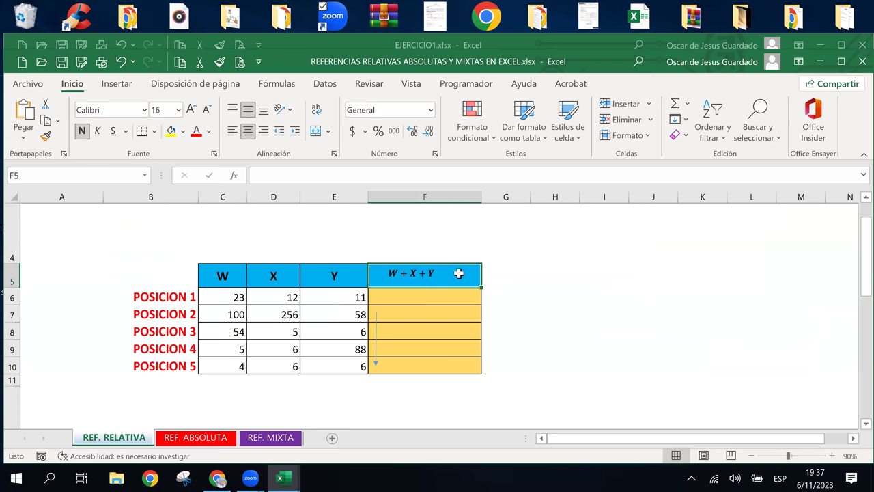
key("Down")
key("Down")
key("Down")
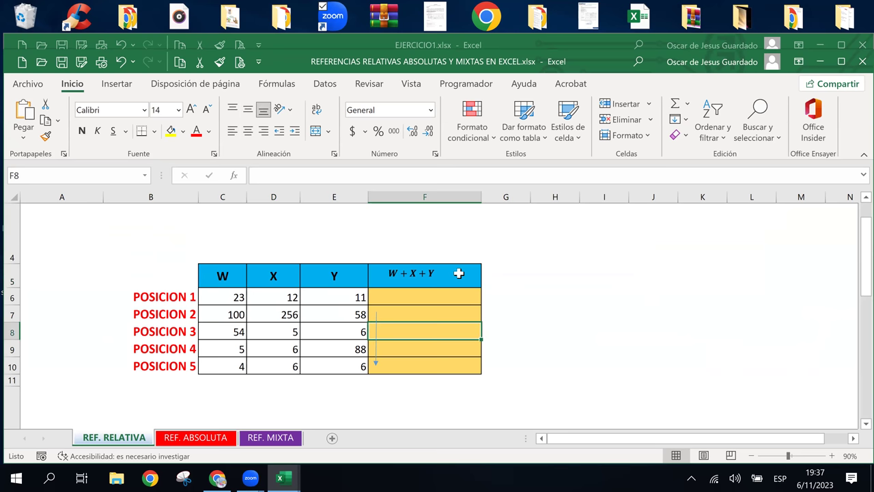
key("Up")
key("Up")
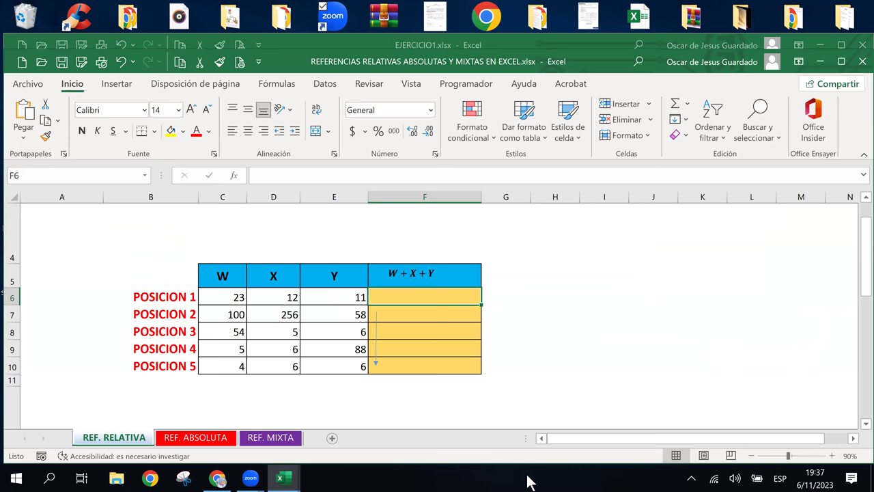
type("=")
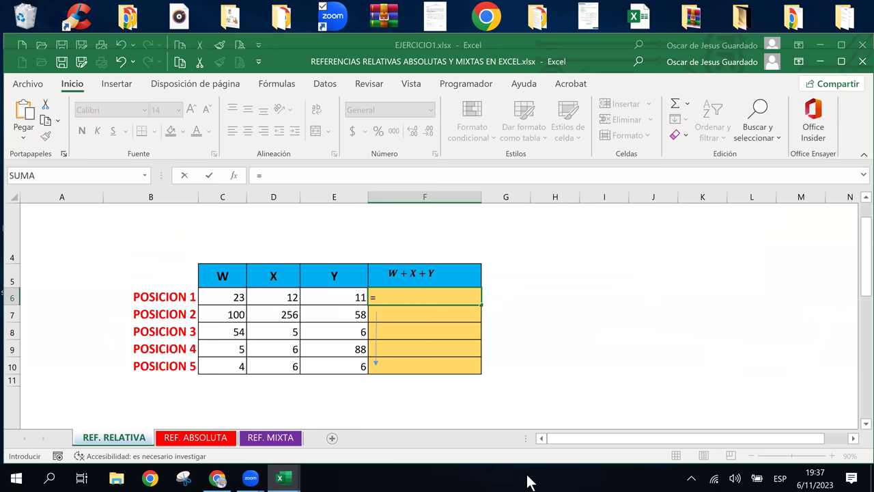
Enter =C6+D6+E6 in F6, totalling W, X and Y for POSICION 1 as 46
key("Left")
key("Left")
key("Left")
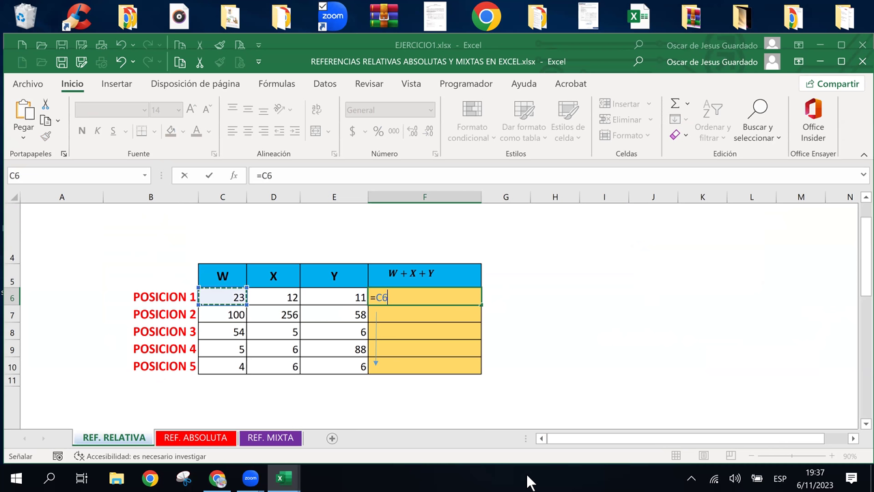
type("+")
key("Right")
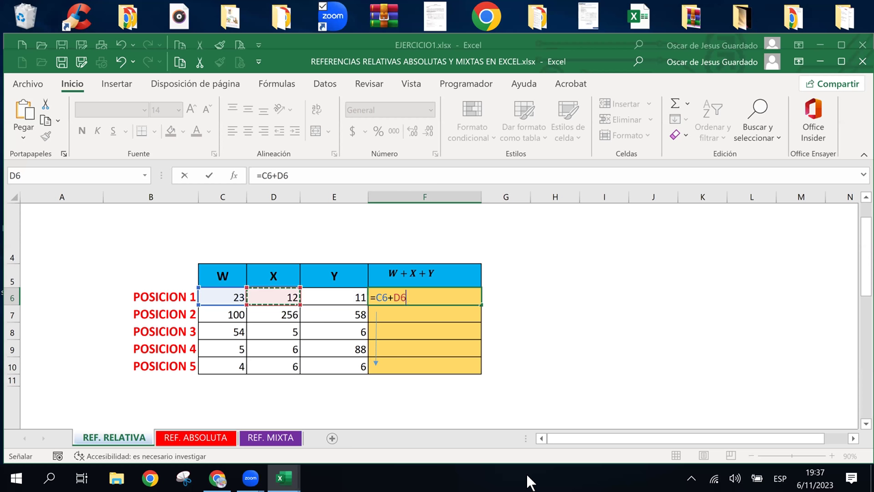
type("+")
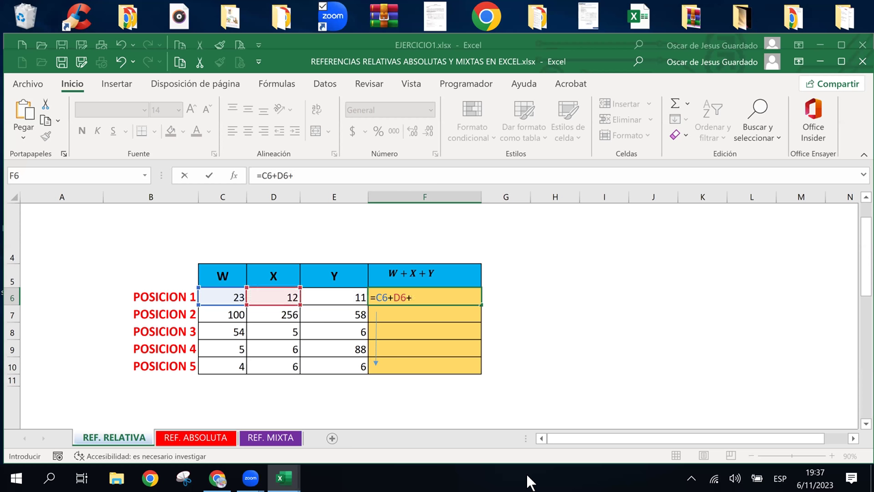
key("Left")
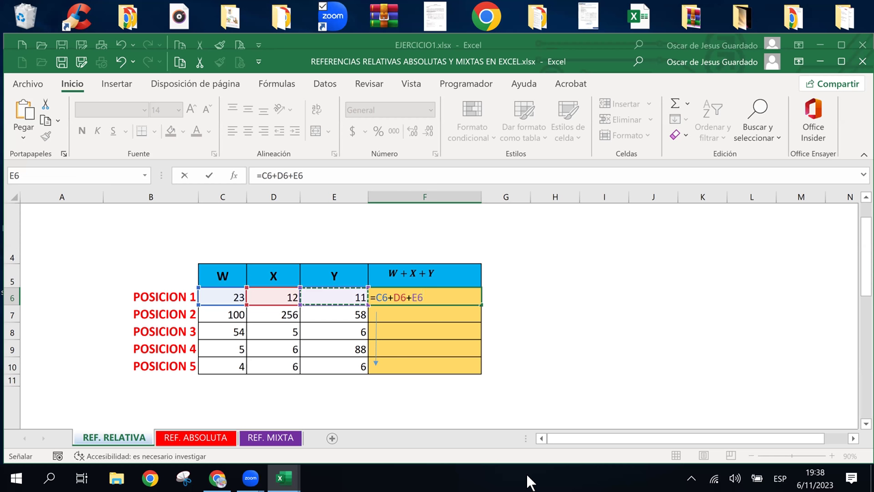
key("Return")
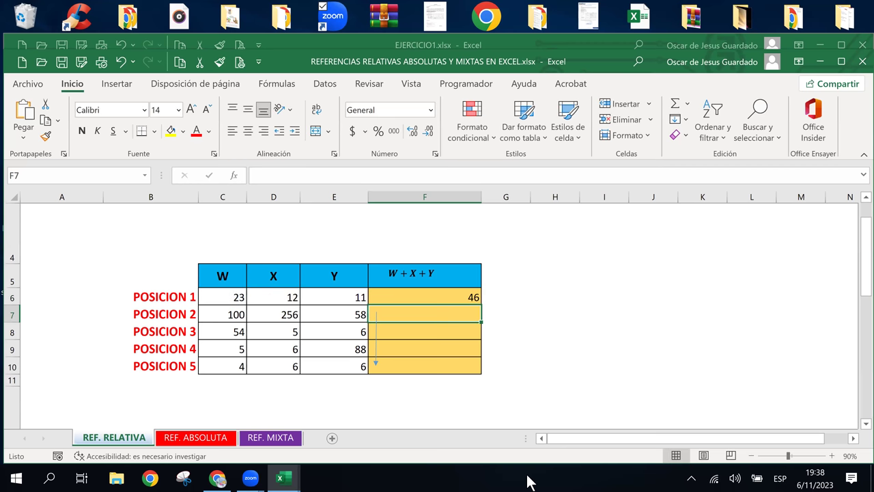
key("Up")
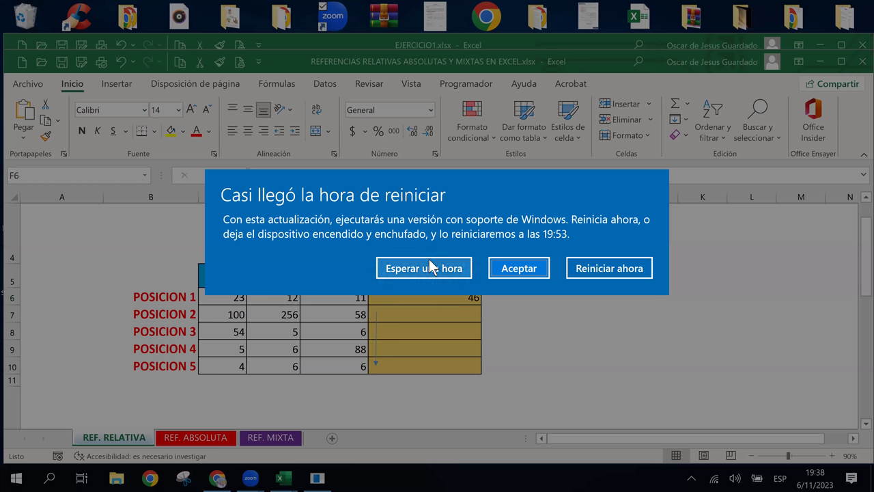
Postpone the restart prompt and fill F6's sum down to F10, giving 414, 65, 99 and 16
left_click(429, 260)
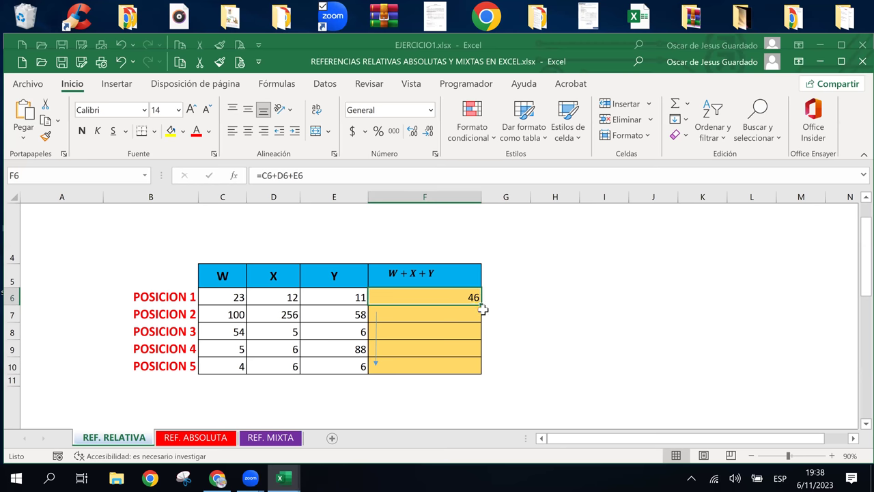
left_click_drag(483, 310, 476, 376)
left_click(536, 337)
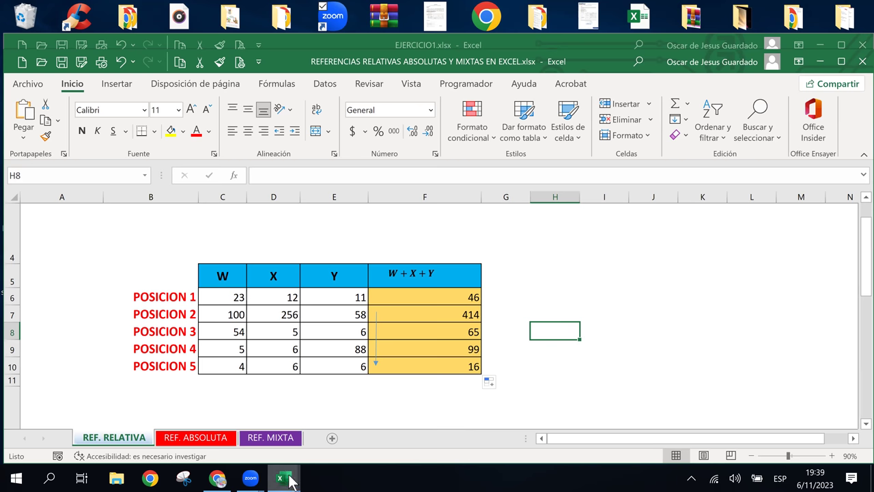
mouse_move(283, 478)
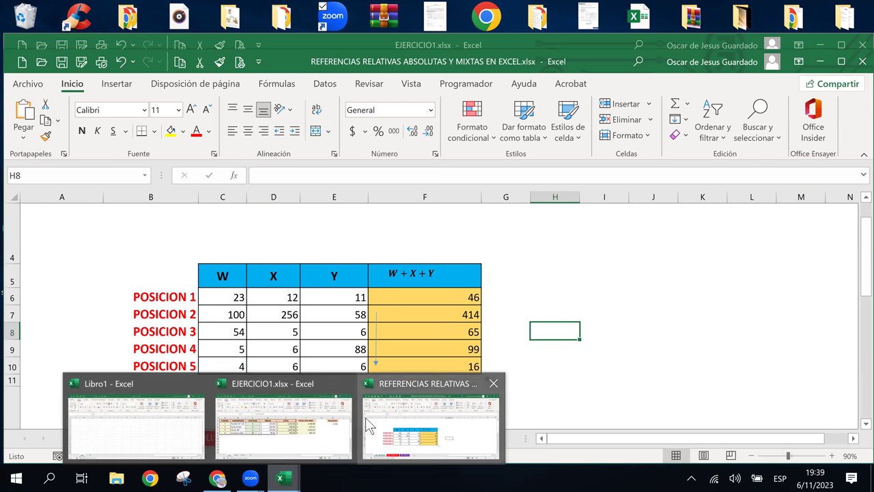
mouse_move(135, 417)
left_click(198, 384)
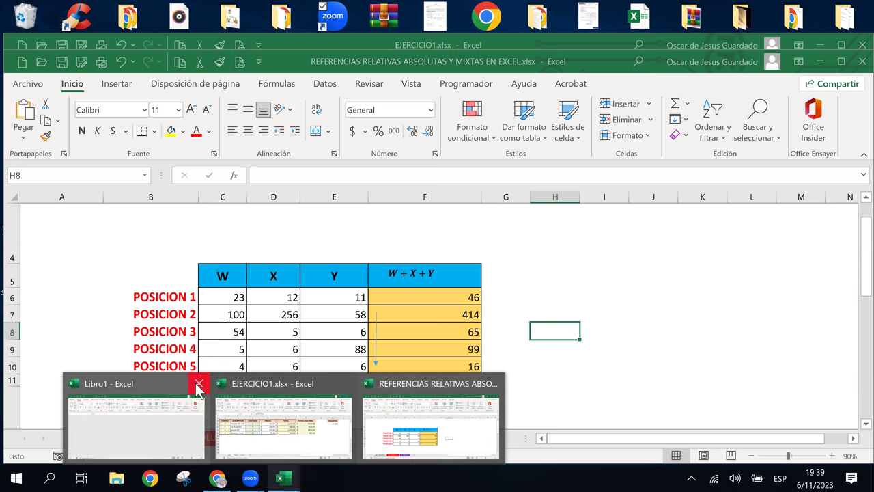
left_click(489, 242)
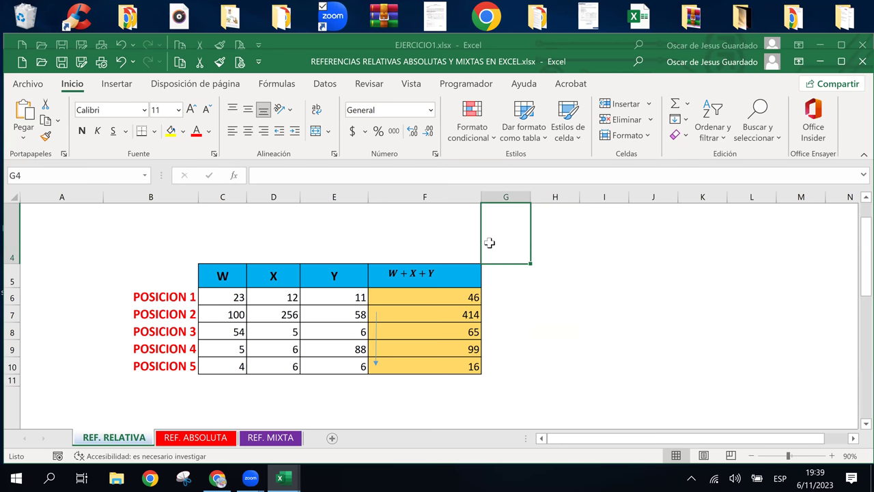
left_click(582, 235)
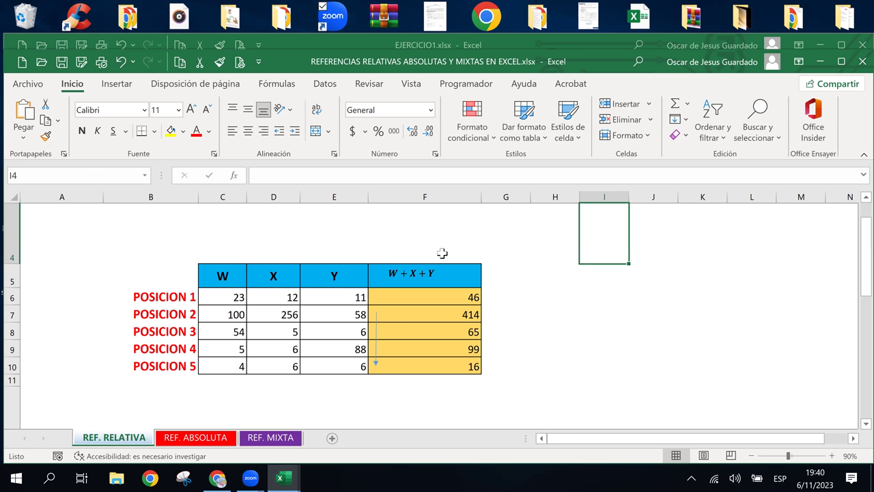
double_click(461, 301)
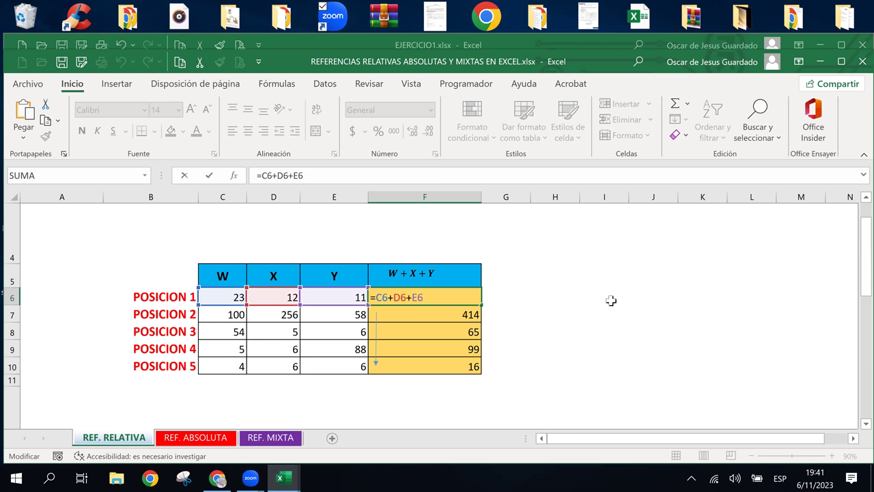
key("Return")
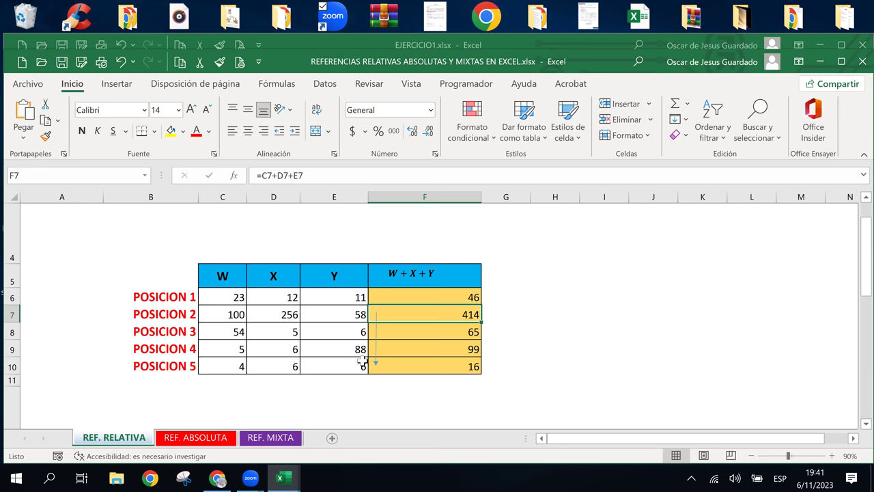
Switch to the REF. ABSOLUTA sheet and view its $A$7 diagram
left_click(196, 441)
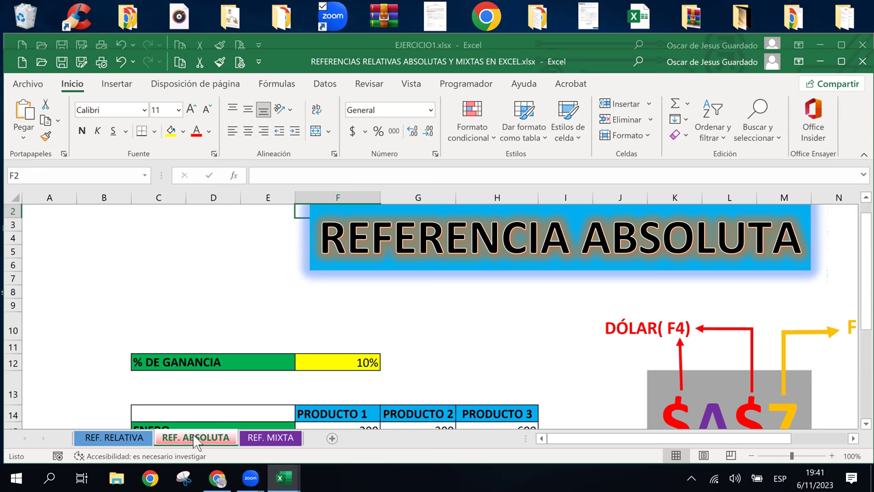
left_click(482, 336)
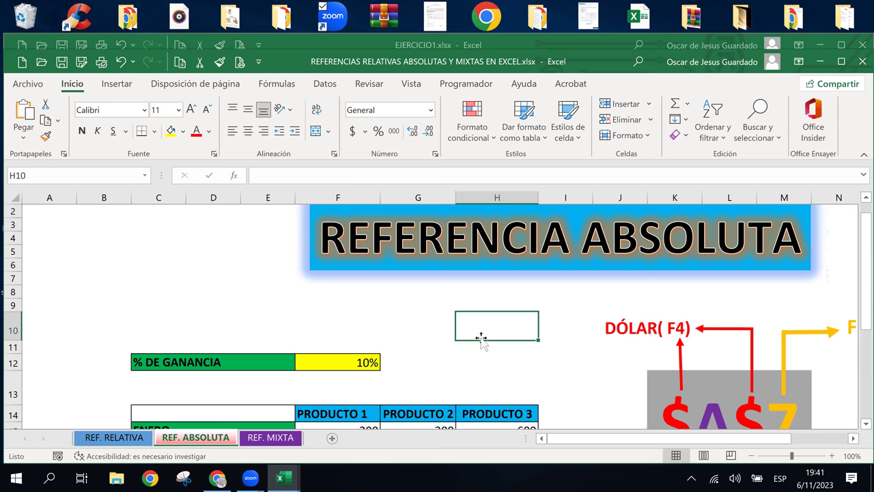
key("Right")
key("Right")
key("Right")
key("Right")
key("Right")
key("Right")
key("Right")
key("Right")
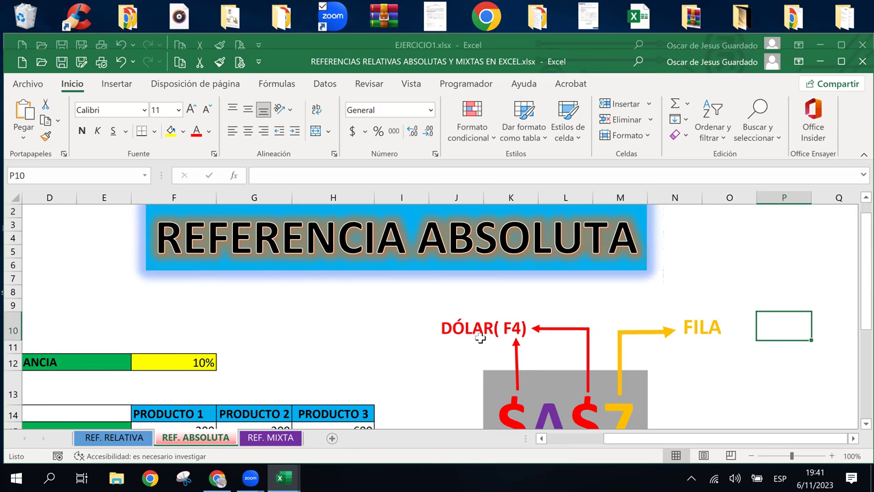
key("Down")
key("Down")
key("Down")
key("Down")
key("Down")
key("Down")
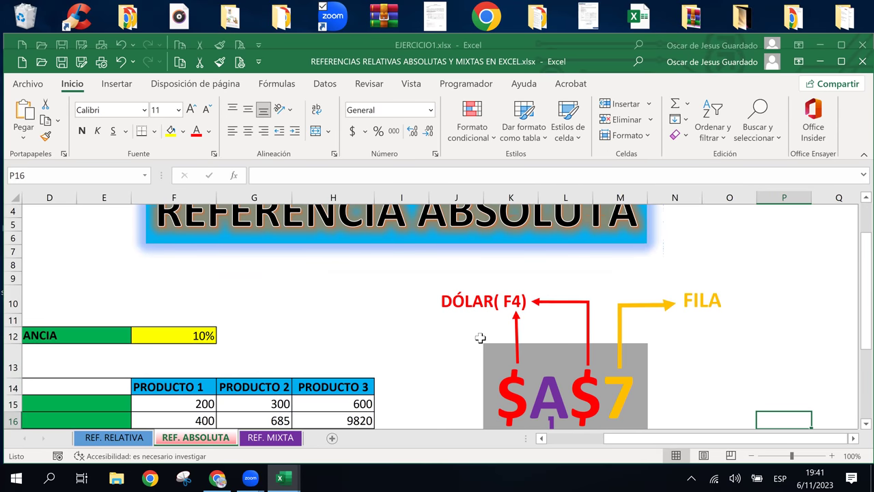
key("Down")
key("Down")
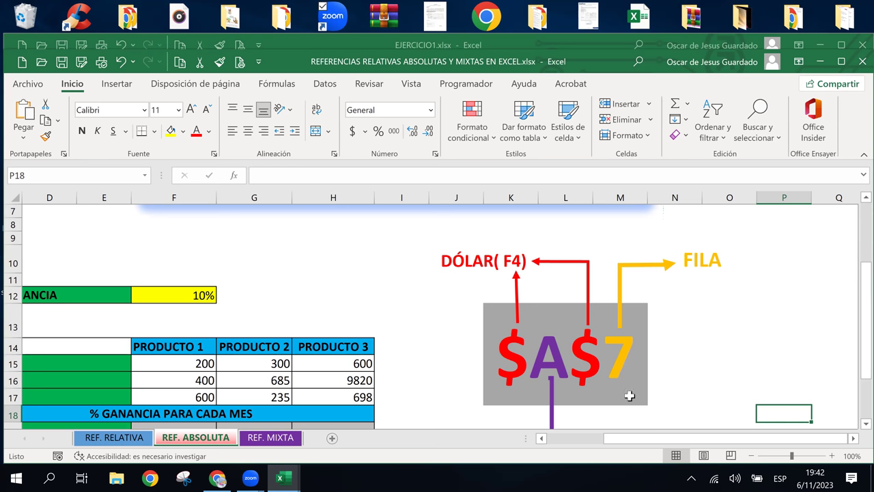
mouse_move(863, 316)
left_mouse_down()
mouse_move(862, 342)
mouse_move(863, 315)
left_mouse_up()
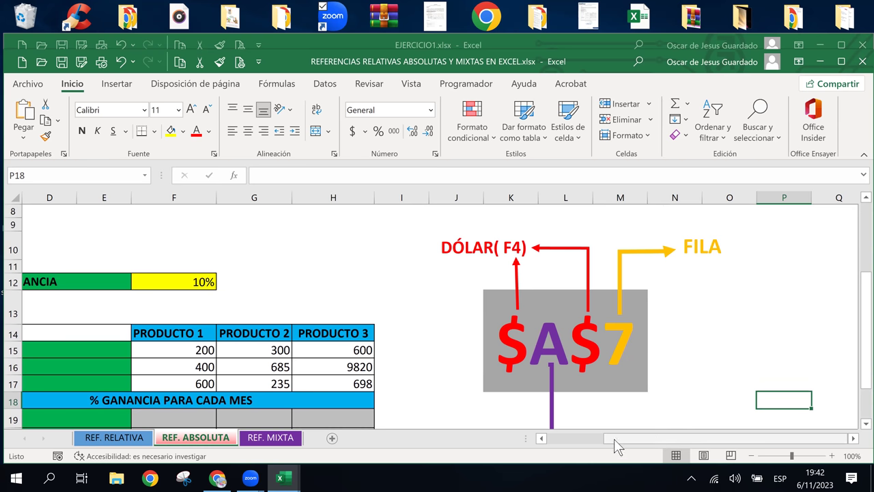
Bring the monthly profit table into view and select the January Producto 1 cell F19
left_click(545, 440)
left_click(545, 440)
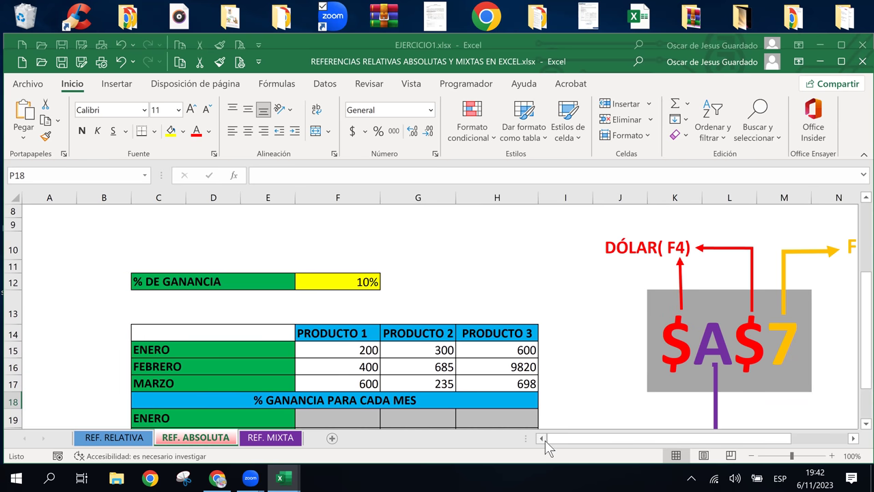
left_click(393, 300)
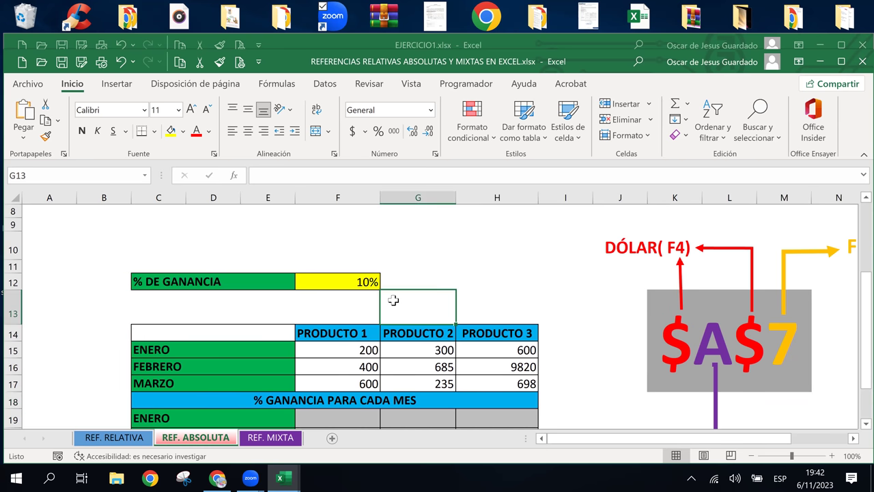
key("Down")
key("Down")
key("Down")
key("Down")
key("Down")
key("Down")
key("Down")
key("Down")
key("Up")
key("Up")
key("Up")
key("Up")
key("Up")
key("Up")
key("Up")
key("Up")
key("Up")
key("Down")
key("Down")
key("Down")
key("Down")
key("Down")
key("Down")
key("Down")
key("Down")
key("Down")
key("Up")
key("Up")
key("Up")
key("Up")
key("Up")
key("Up")
key("Down")
key("Down")
key("Down")
key("Down")
key("Left")
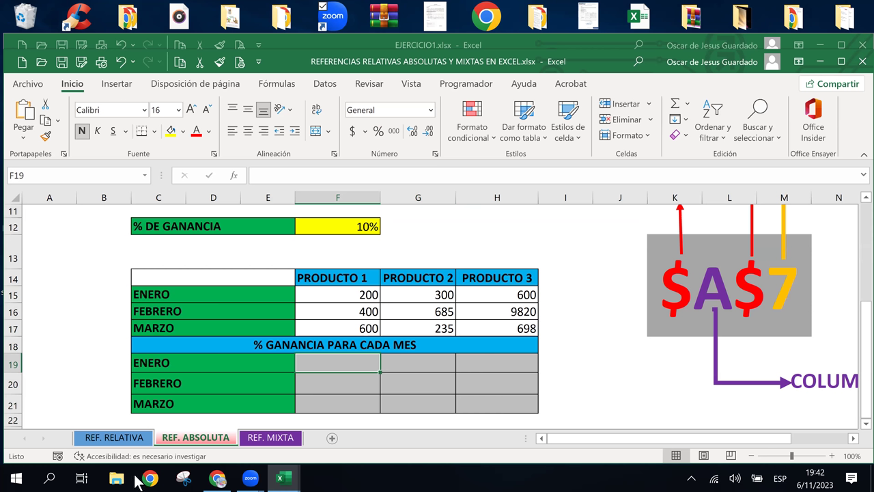
left_click(114, 438)
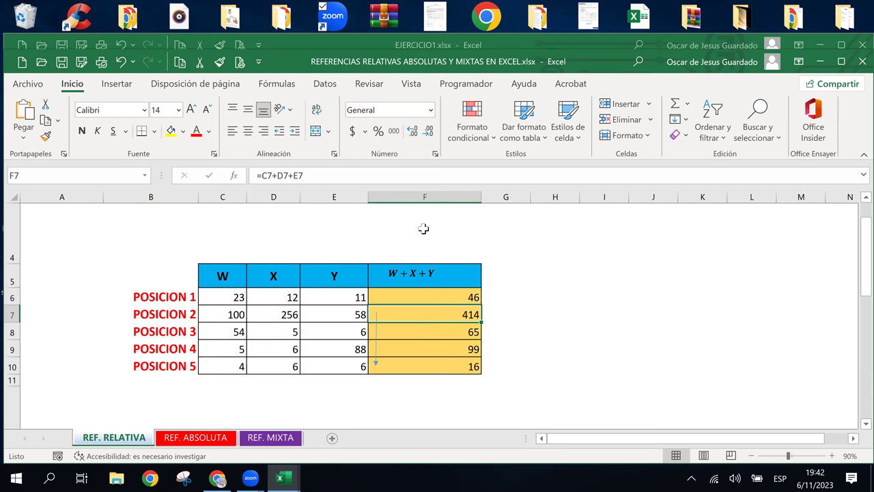
double_click(443, 293)
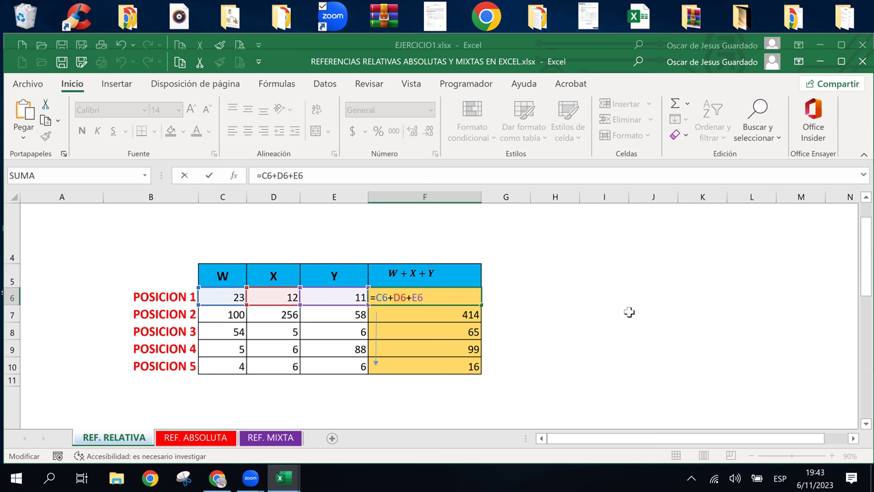
key("Return")
key("Up")
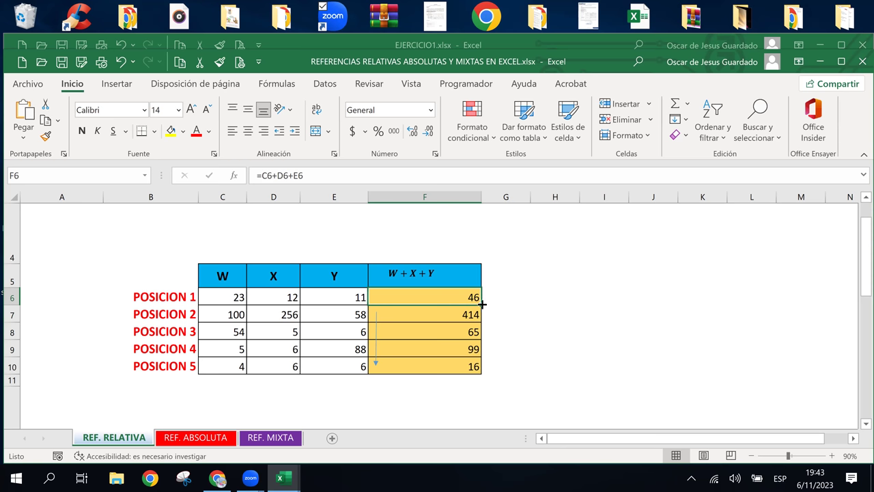
double_click(482, 304)
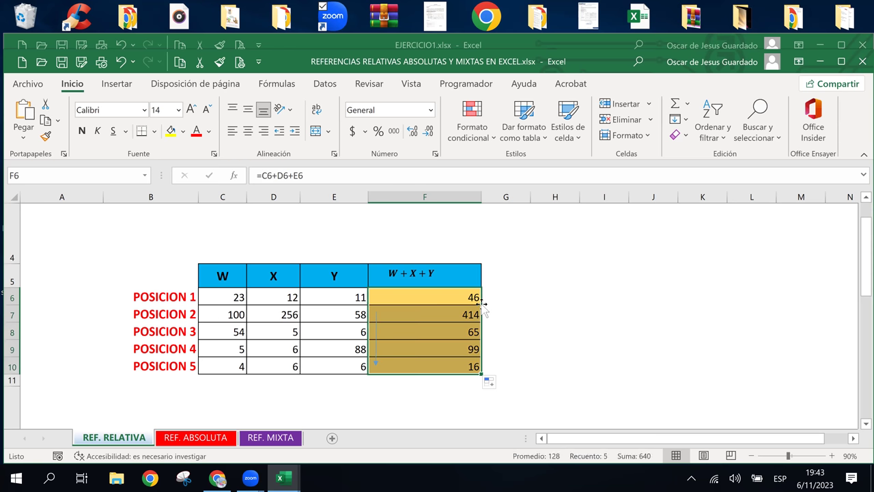
left_click(199, 438)
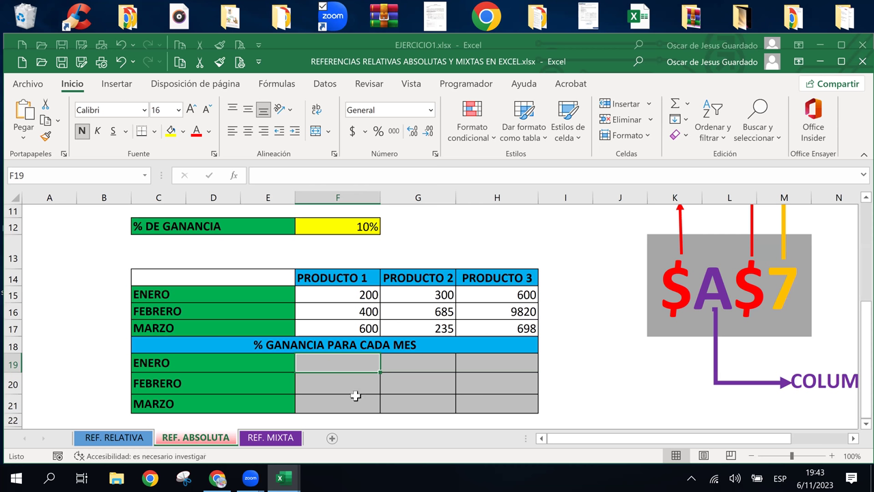
Enter =F15*F12 in F19 so January's Producto 1 profit shows 20
type("=")
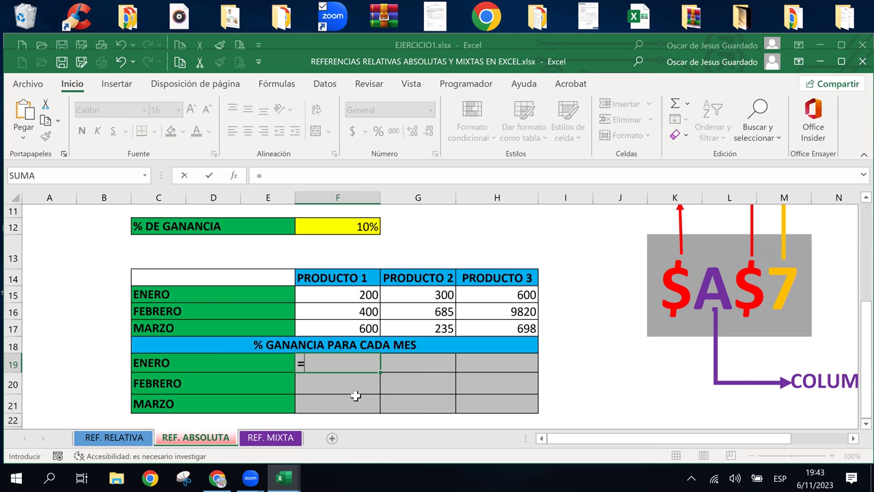
key("Up")
key("Up")
key("Up")
key("Up")
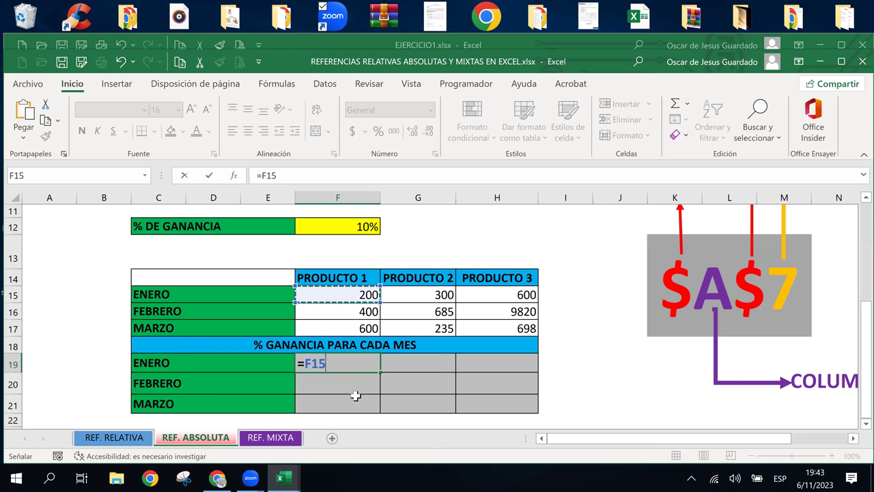
type("*")
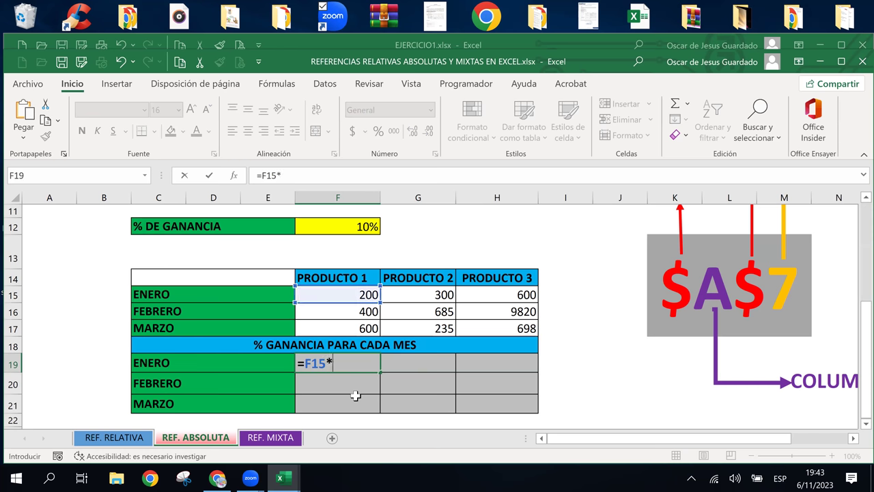
left_click(343, 228)
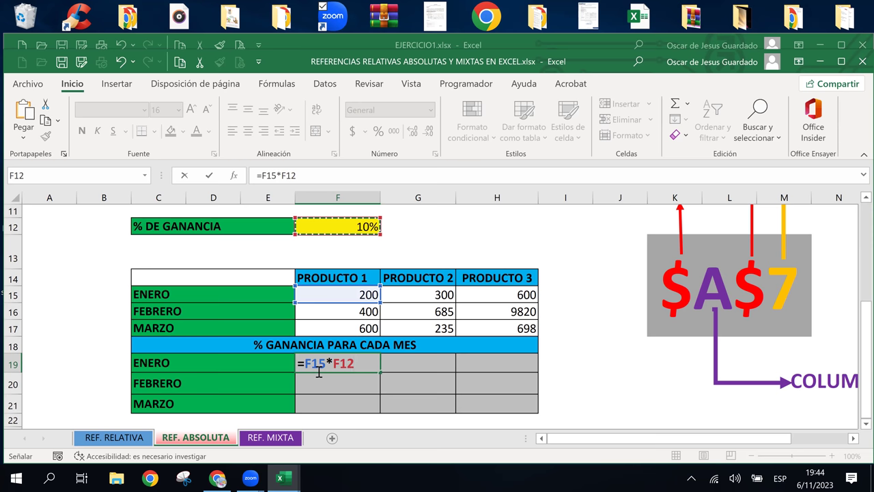
key("Return")
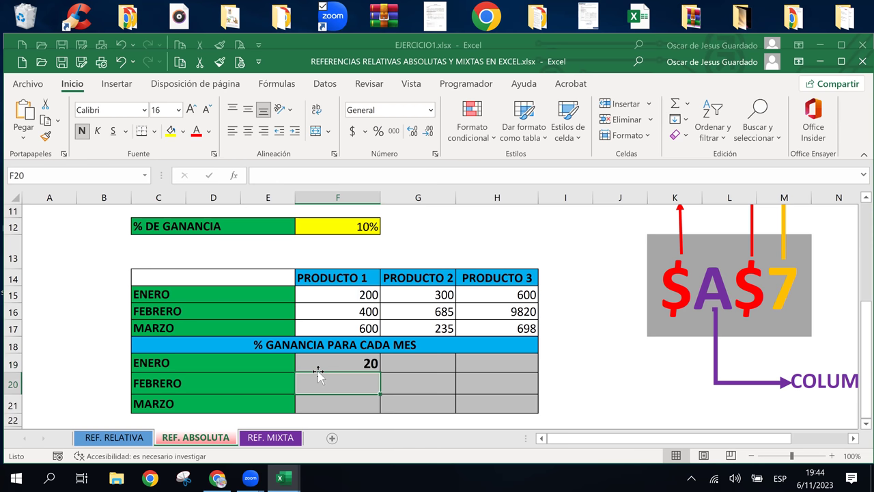
Copy F19's formula down to F21, which yields 0 and #¡VALOR! for February and March
left_click(364, 362)
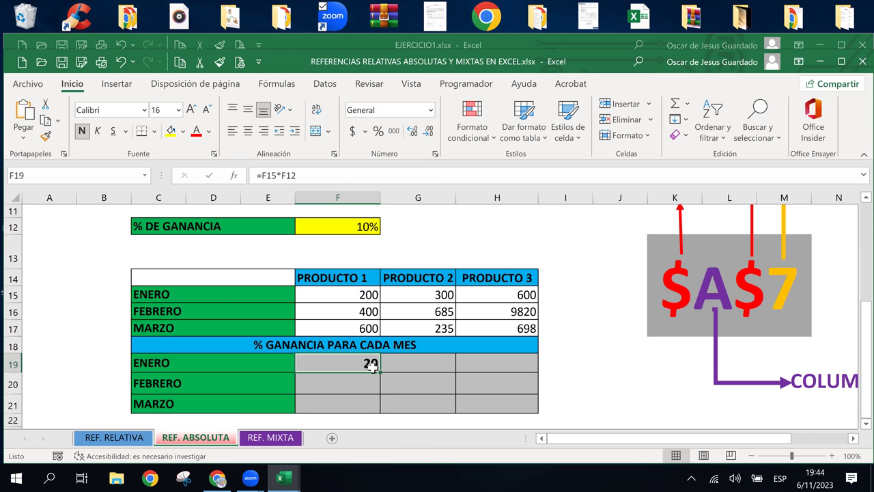
left_click_drag(380, 372, 383, 410)
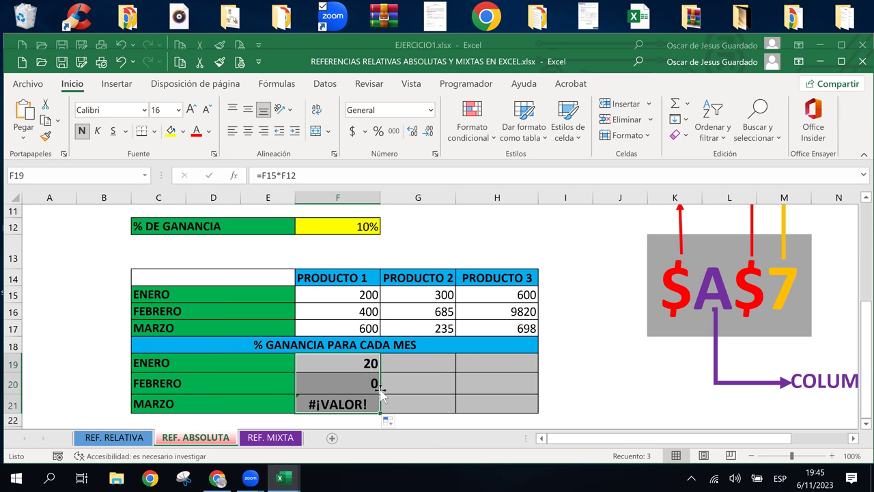
left_click(362, 369)
Edit F19 so the rate reference becomes absolute, reading =F15*$F$12
double_click(359, 365)
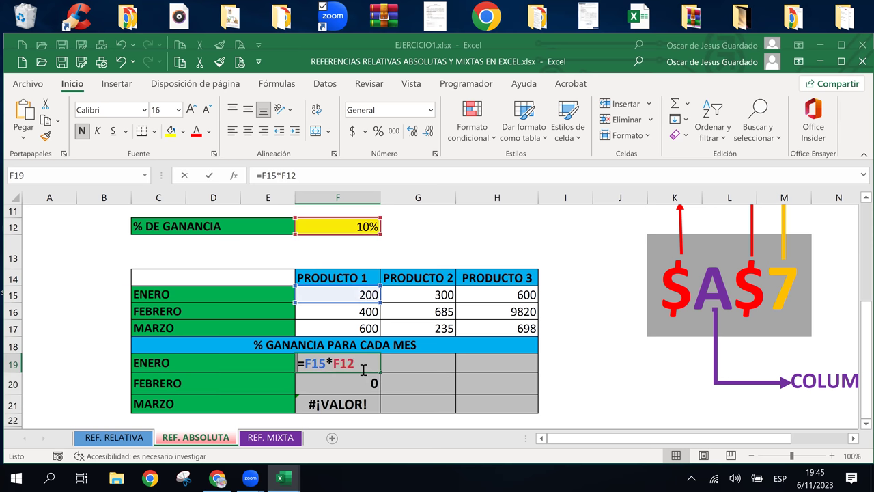
left_click(340, 363)
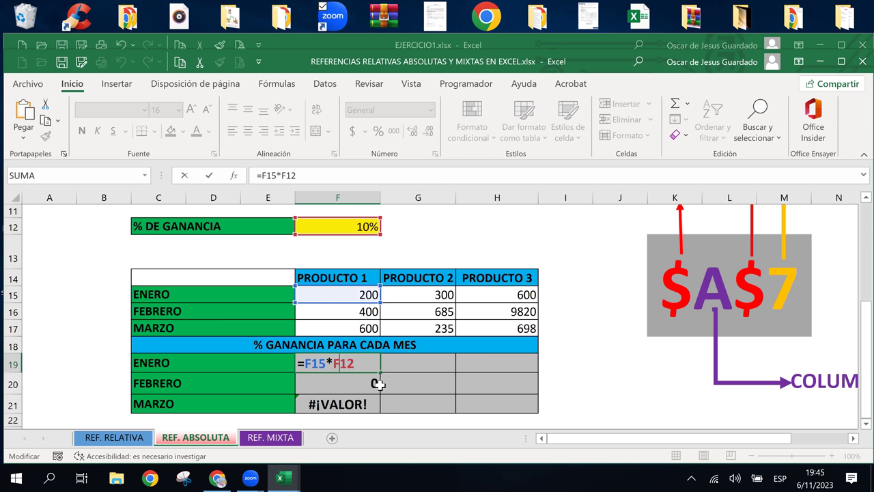
key("F4")
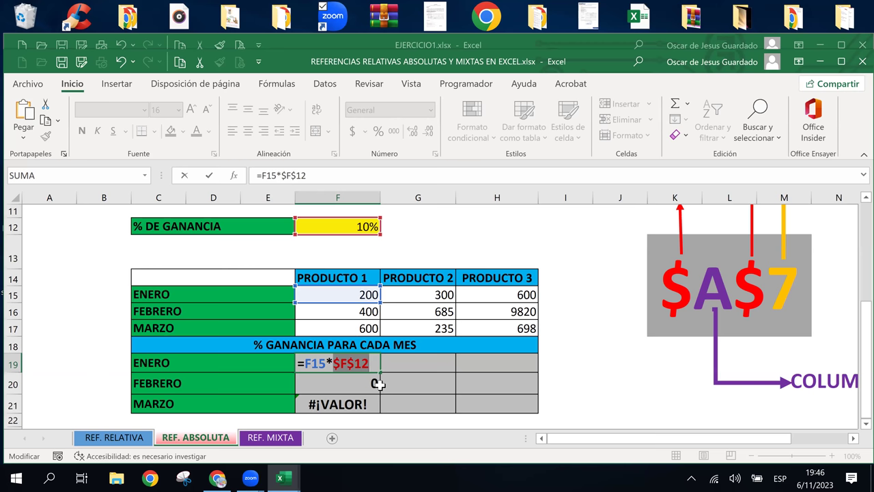
key("Return")
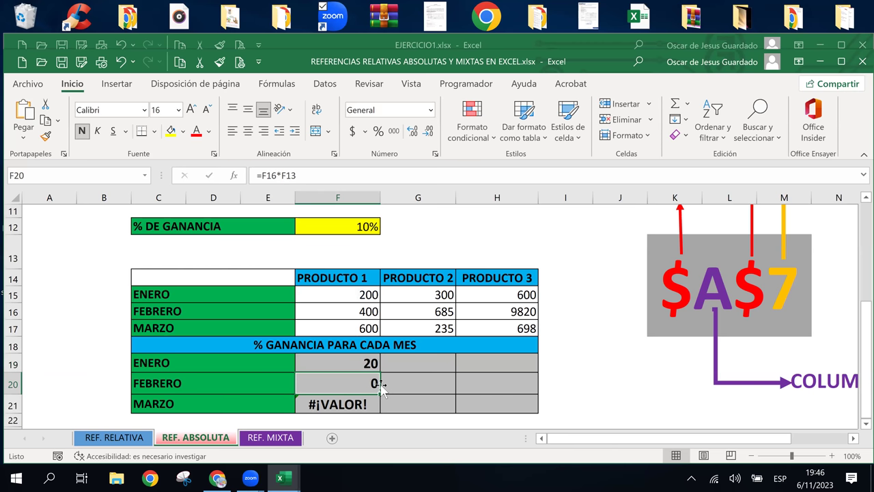
key("Up")
Copy the corrected F19 formula down to F21 and reopen F19 to inspect its references
left_click_drag(380, 372, 377, 408)
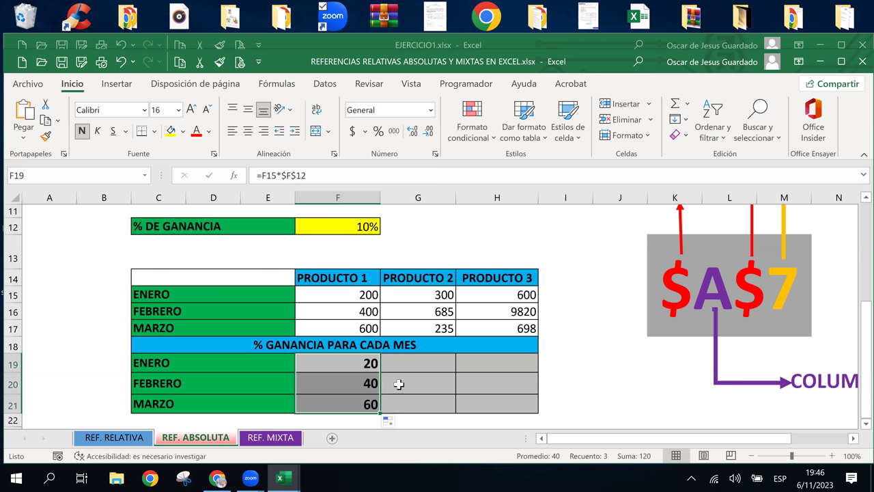
left_click(370, 363)
double_click(369, 364)
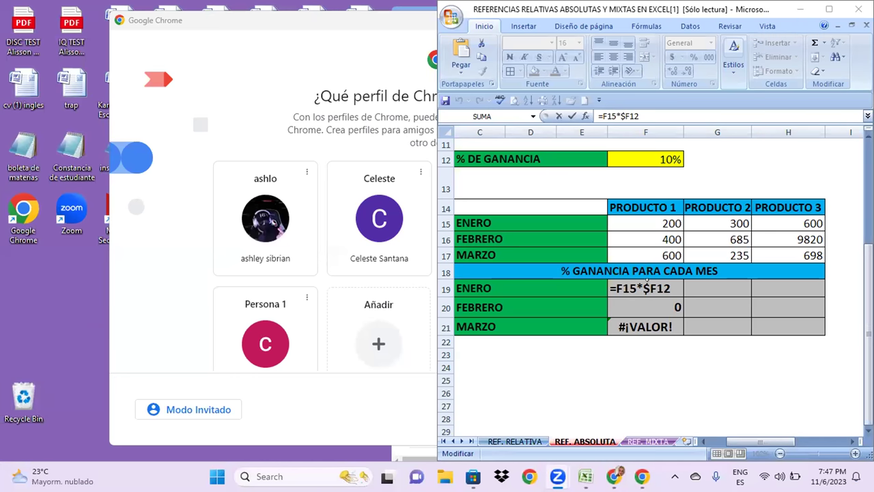
Fix F19's formula to =F15*$F$12 by removing the stray 4, so it returns 20
double_click(647, 281)
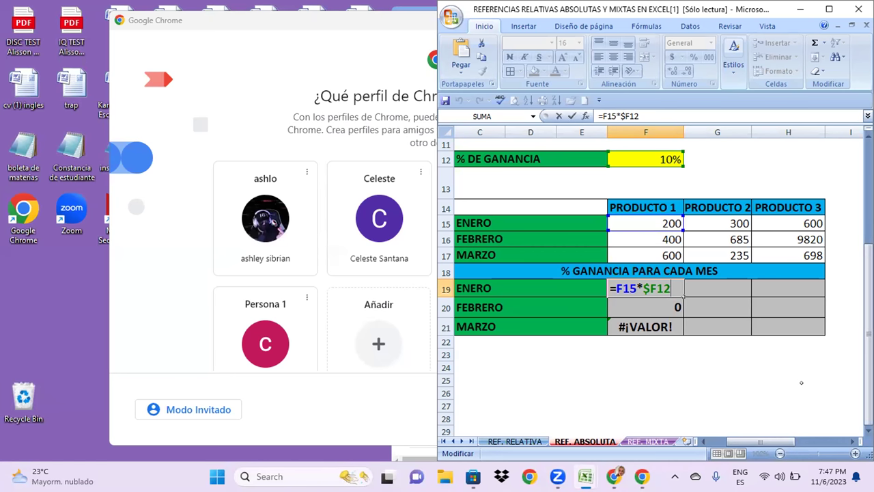
key("super+p")
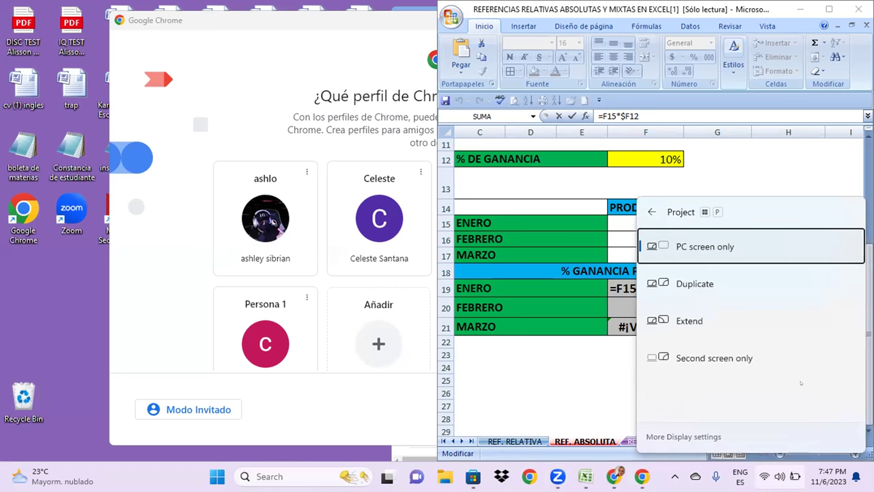
key("Escape")
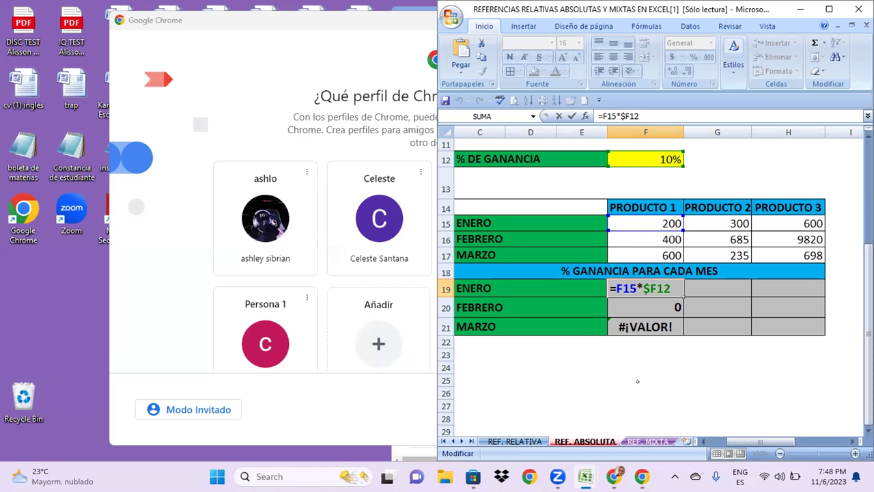
type("4")
key("F4")
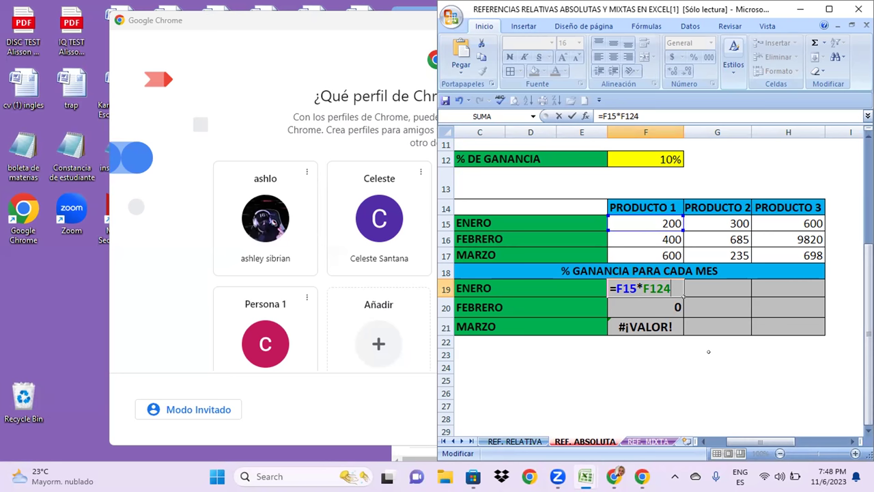
key("BackSpace")
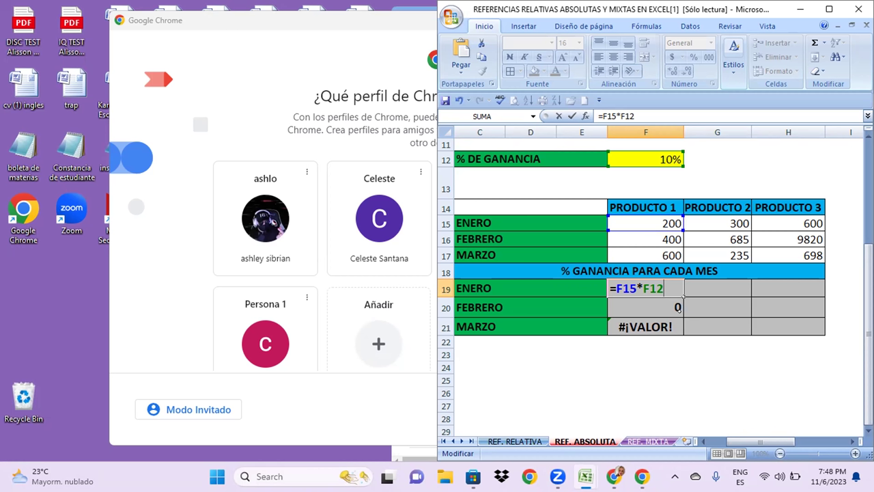
key("F4")
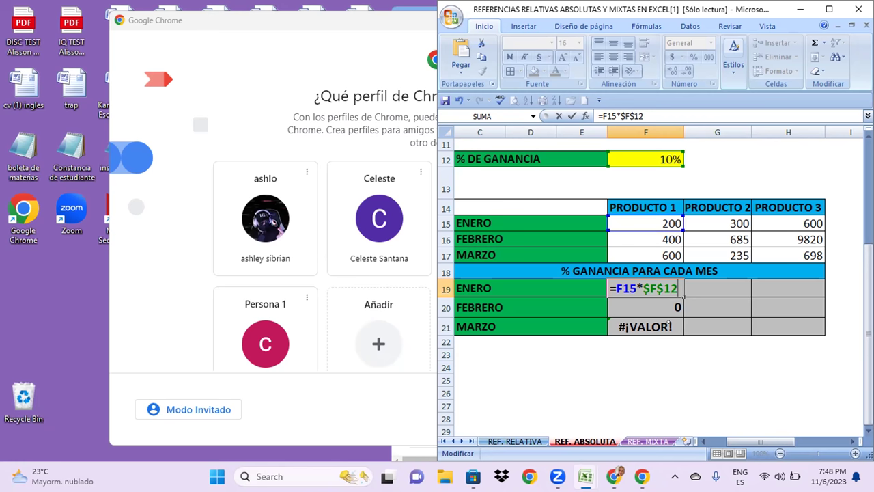
key("Return")
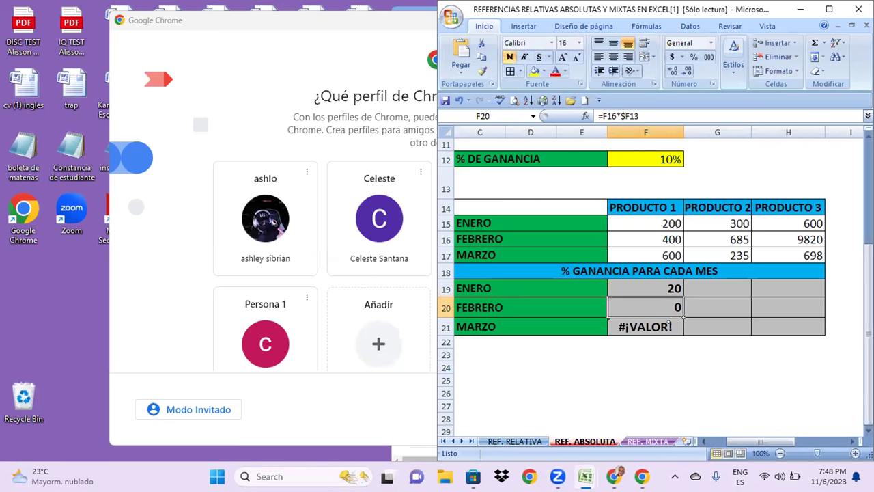
Copy the ENERO profit formula in F19 down to FEBRERO and MARZO
left_click(637, 282)
left_click_drag(683, 295, 683, 335)
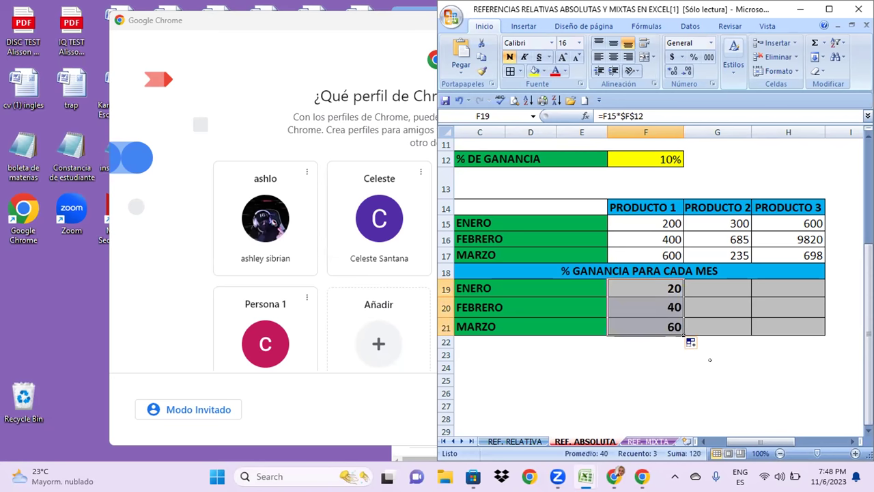
left_click(690, 391)
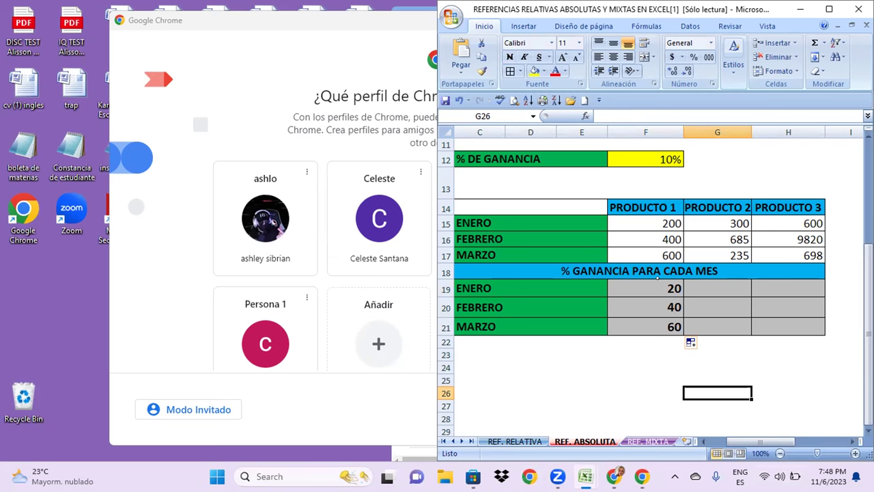
Copy F19 across to H19 for PRODUCTO 2 and 3, then fill row 19 down to row 21
left_click(659, 288)
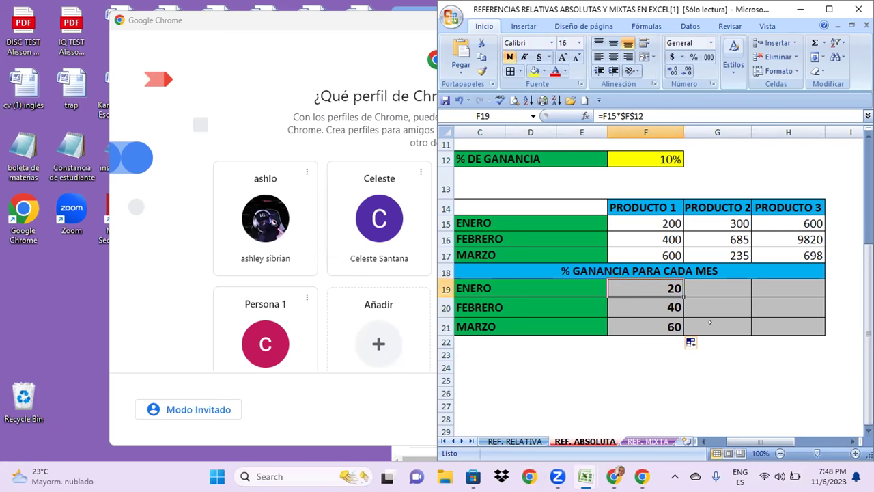
left_click_drag(683, 295, 724, 290)
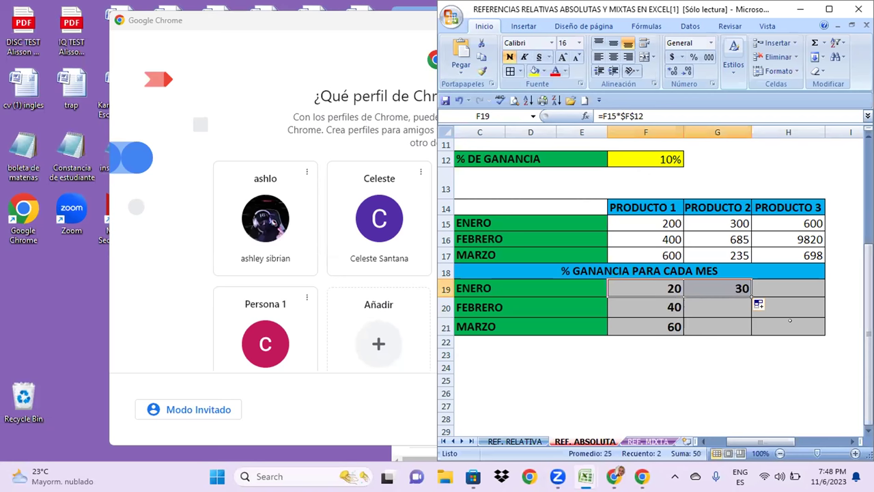
left_click_drag(751, 296, 829, 287)
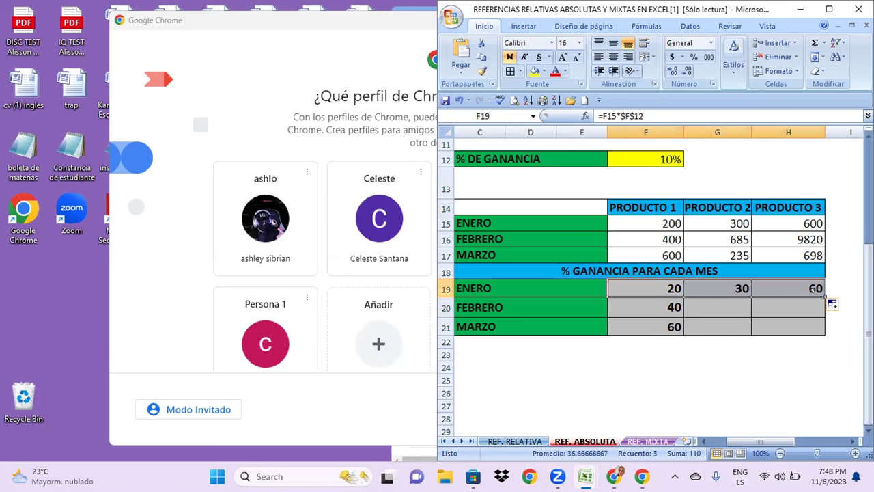
left_click_drag(825, 296, 824, 339)
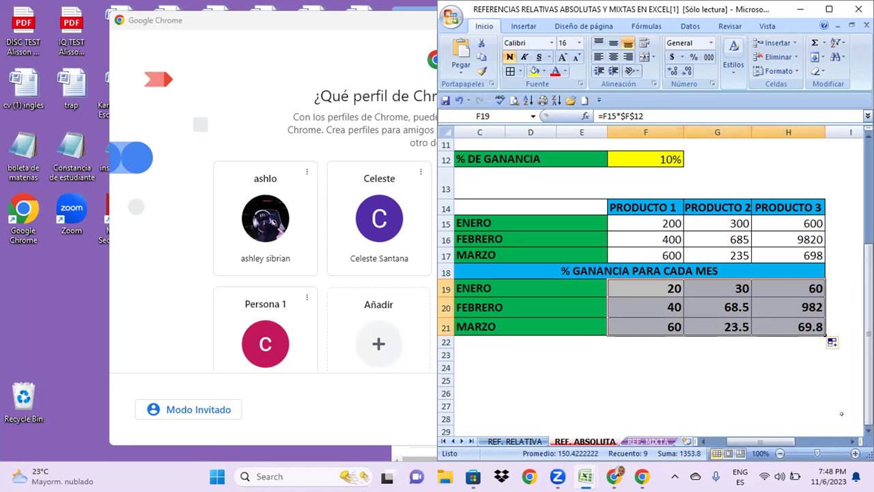
left_click(720, 373)
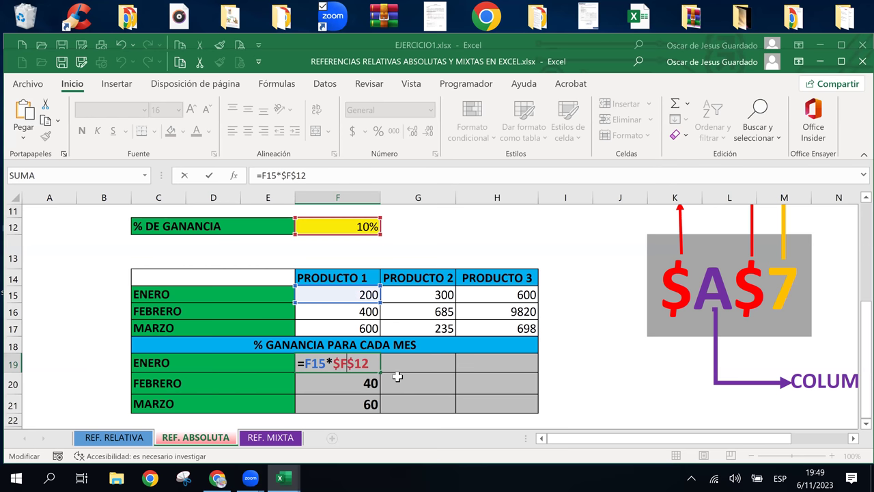
left_click(398, 376)
key("Return")
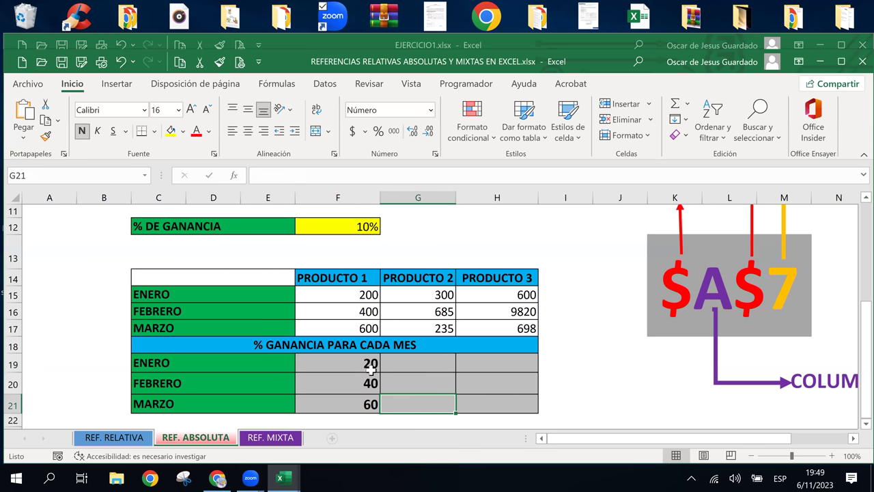
left_click_drag(369, 364, 371, 403)
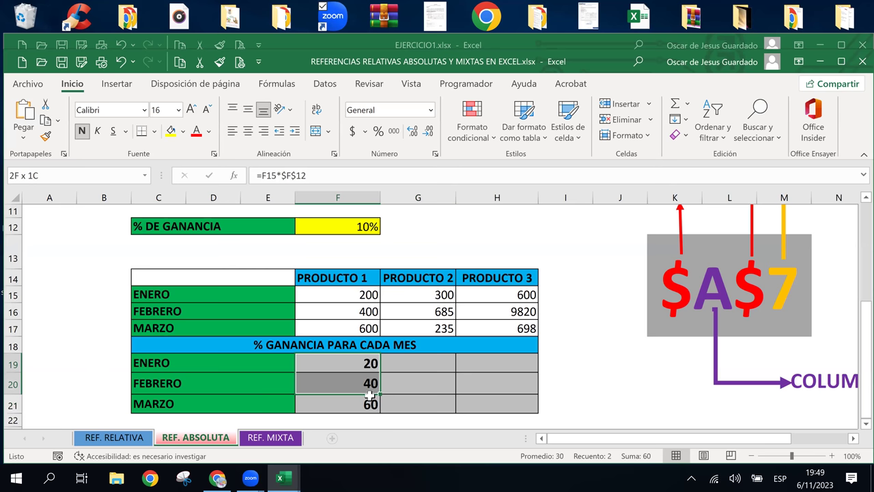
left_click(364, 241)
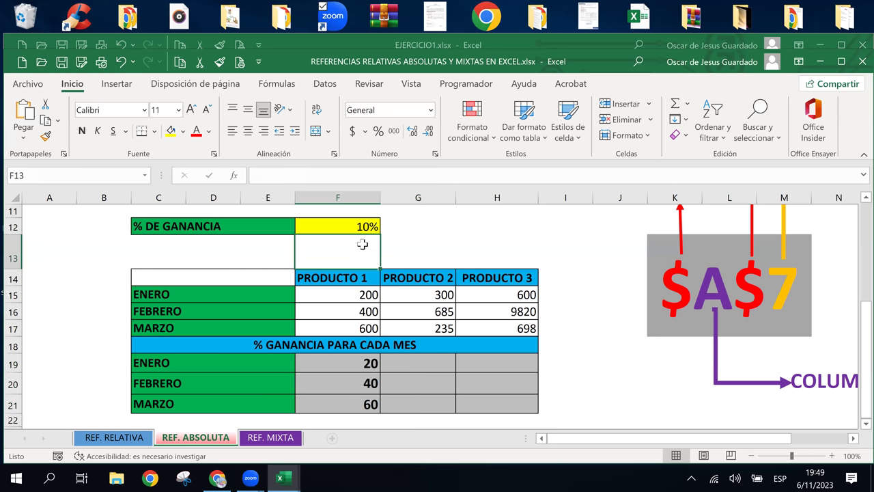
left_click(360, 278)
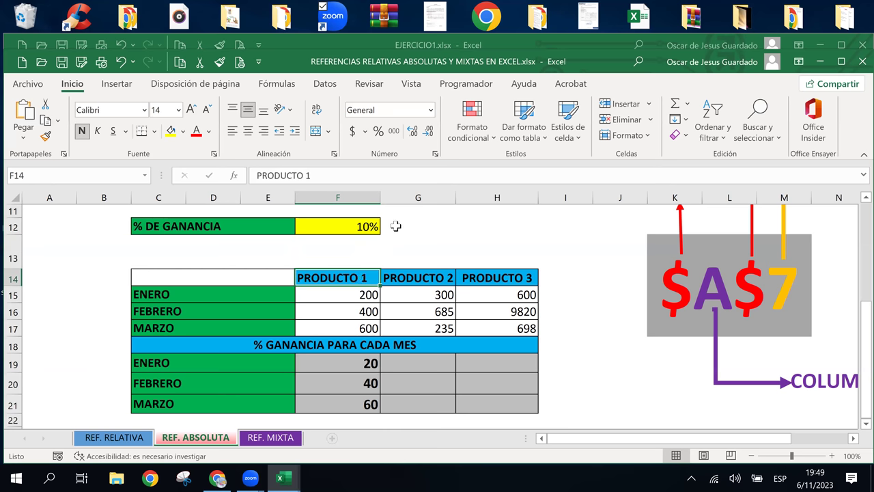
left_click(395, 226)
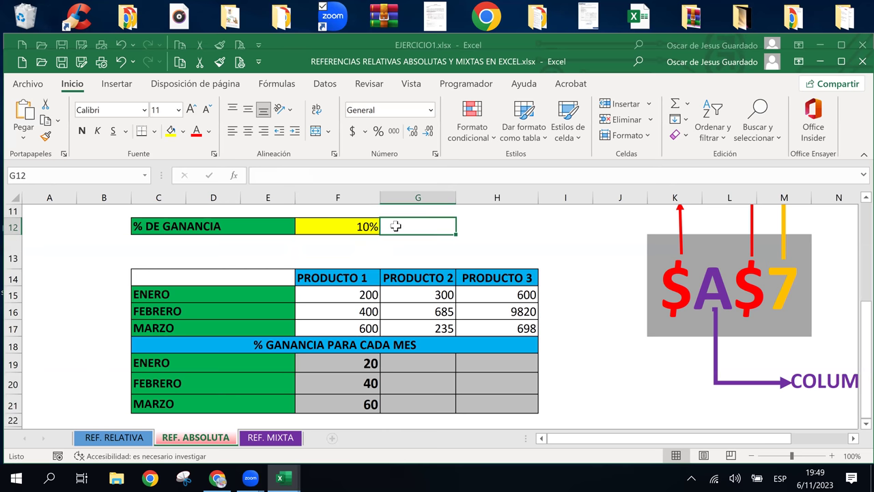
left_click(473, 225)
left_click_drag(413, 224, 517, 226)
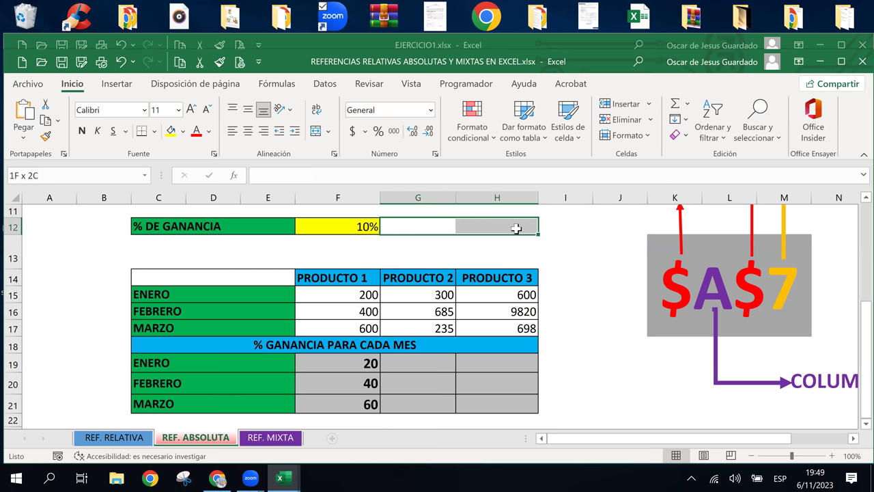
Copy F19's profit formula across to H19 and down to row 21 for all products
left_click(360, 373)
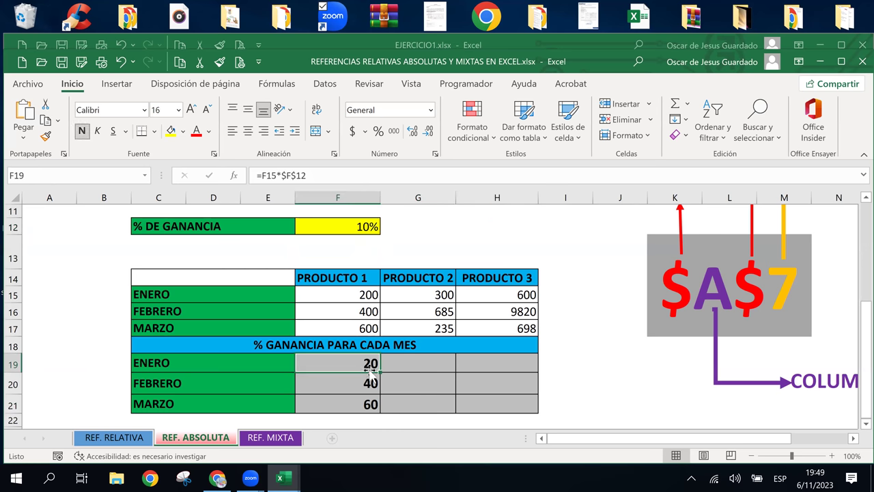
left_click_drag(378, 369, 500, 362)
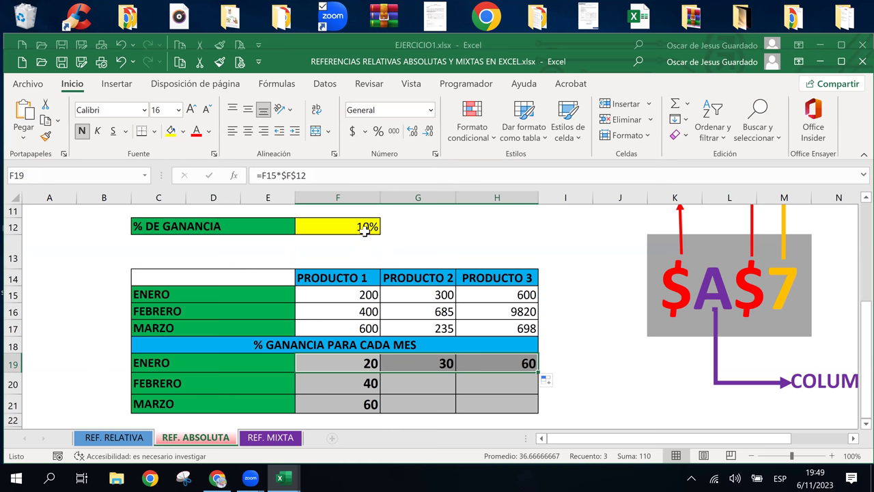
left_click_drag(537, 373, 533, 406)
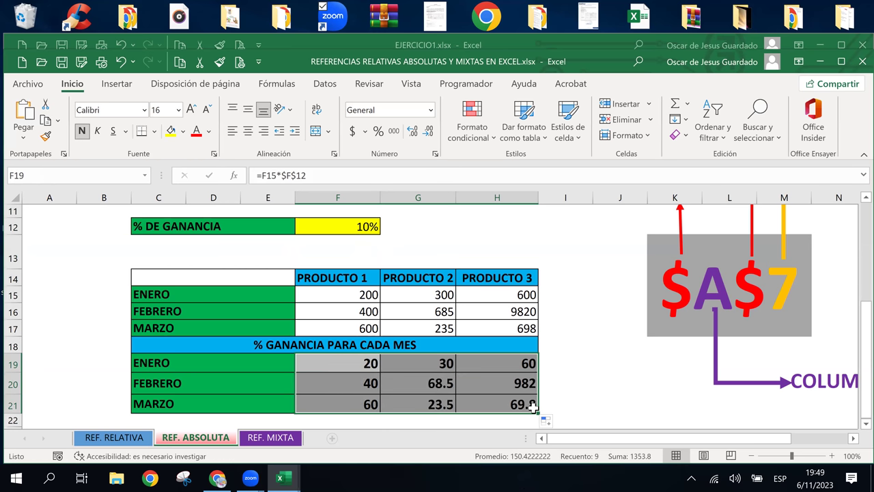
left_click(511, 321)
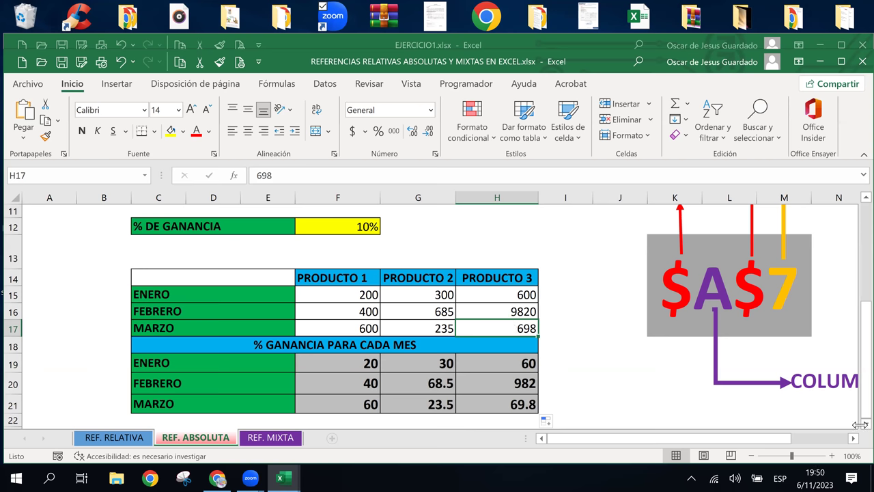
scroll(862, 431, "down", 2)
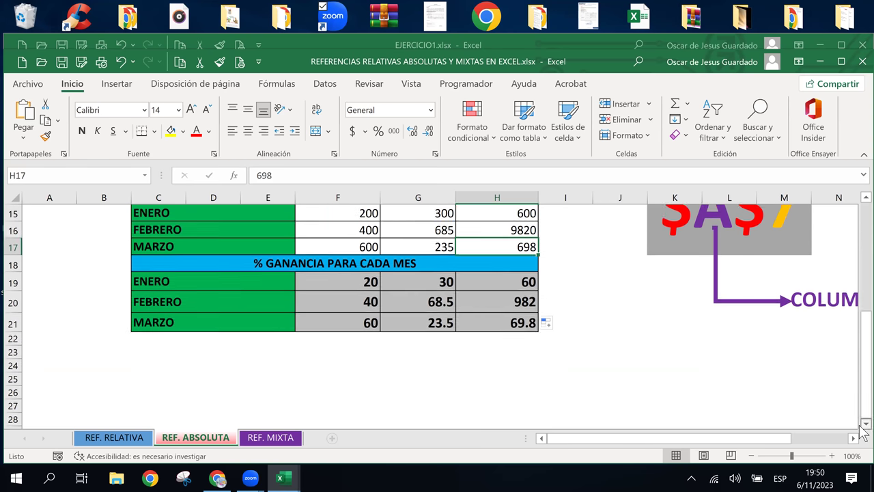
Switch to the REF. MIXTA sheet, scroll to the N, W, X, Y, Z table and select H14
scroll(862, 373, "up", 5)
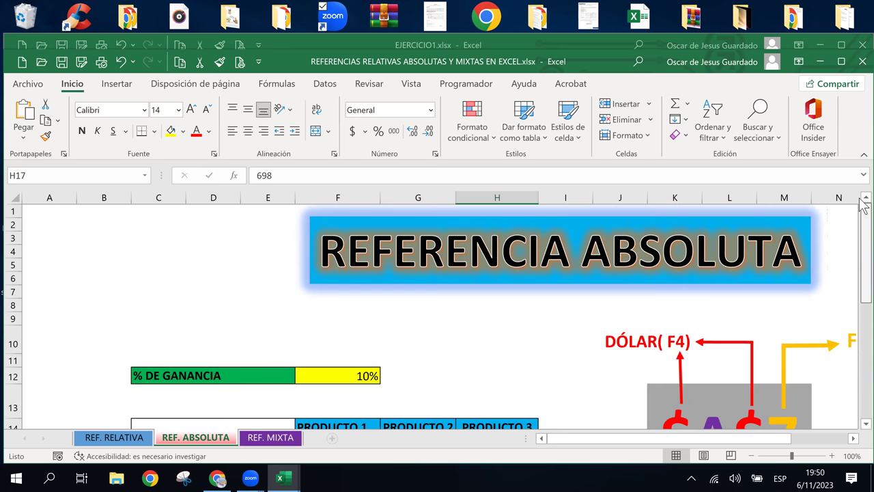
left_click(281, 438)
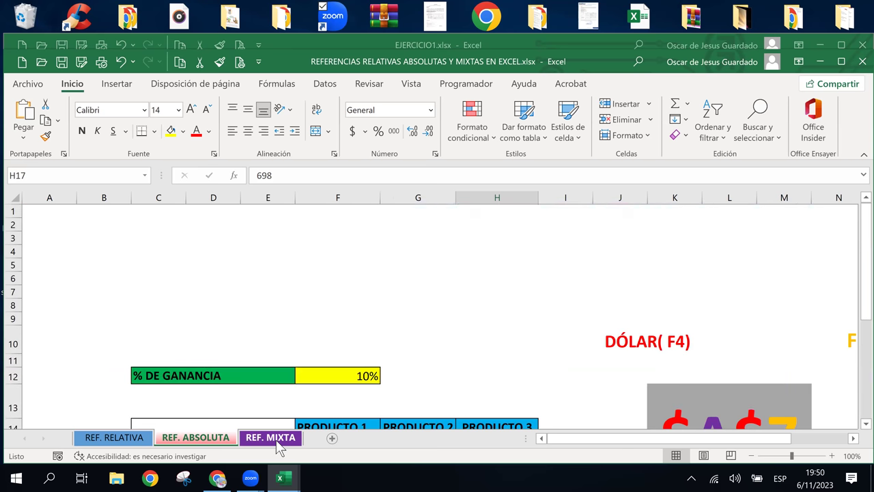
left_click(382, 378)
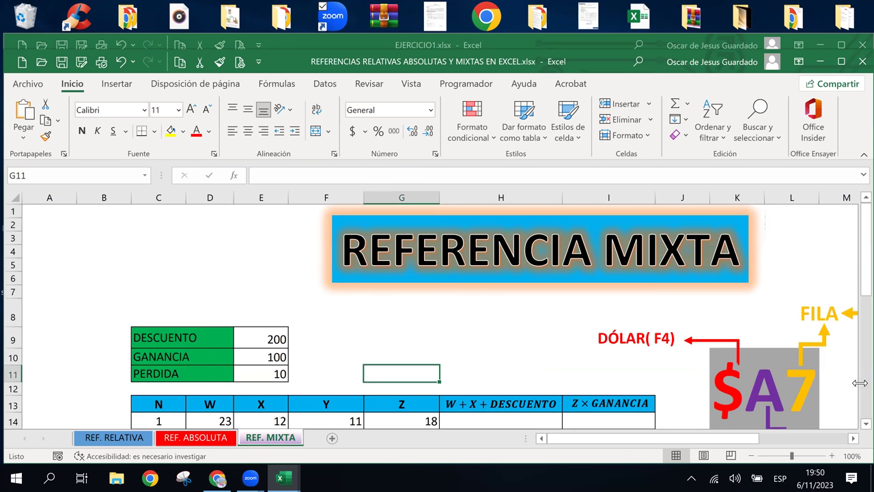
left_click_drag(864, 285, 864, 310)
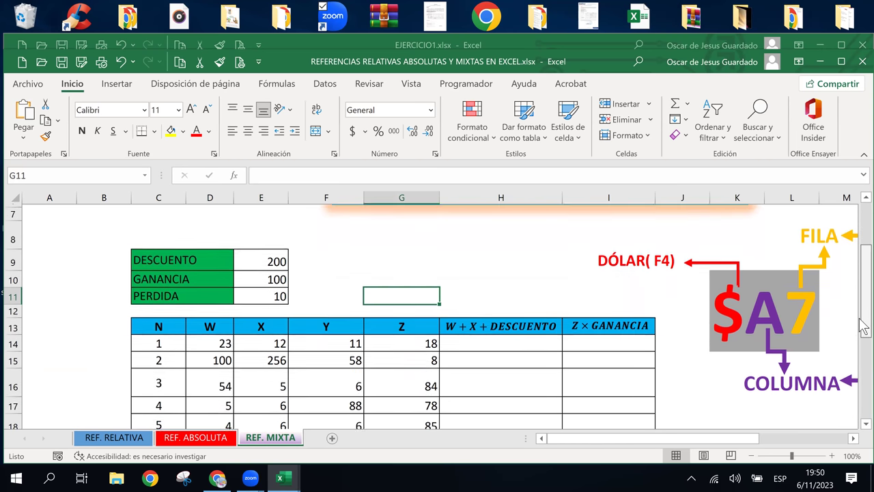
mouse_move(864, 311)
left_mouse_down()
mouse_move(864, 280)
mouse_move(863, 332)
left_mouse_up()
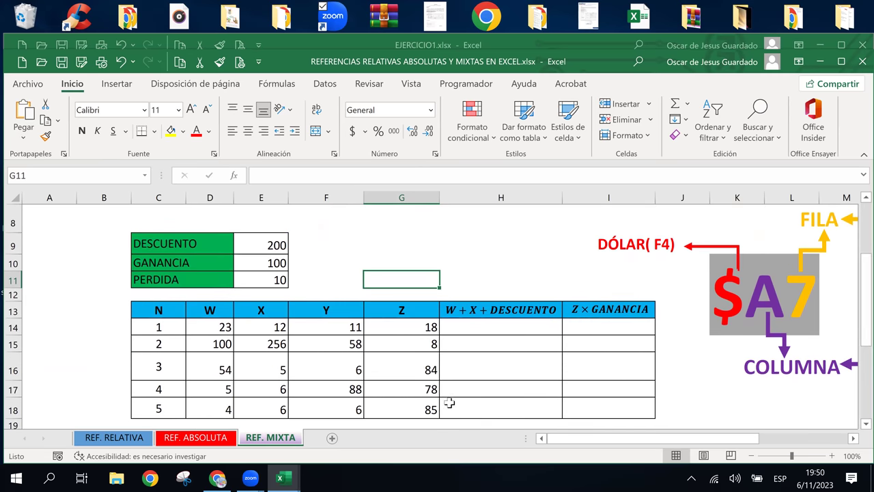
left_click(471, 328)
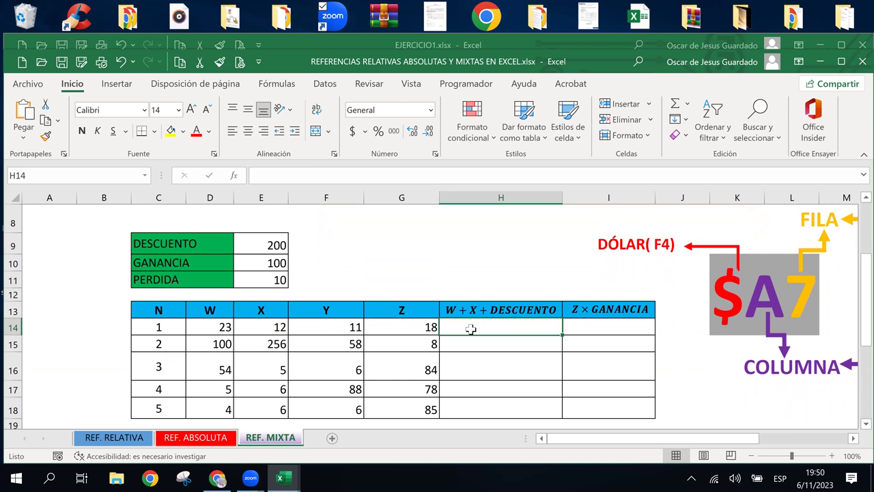
Start H14's formula as =D14+E14+ by pointing at the W and X values
type("=")
key("Left")
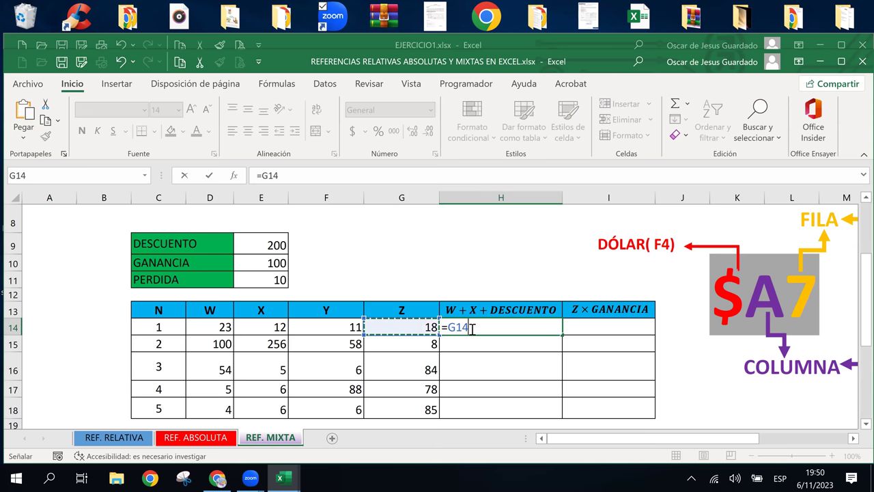
key("Left")
key("Left")
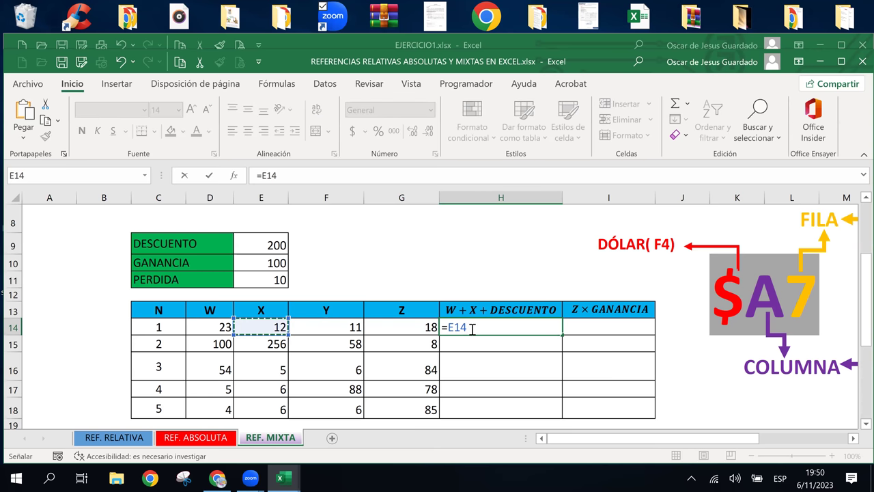
key("Right")
key("Right")
key("Right")
key("Left")
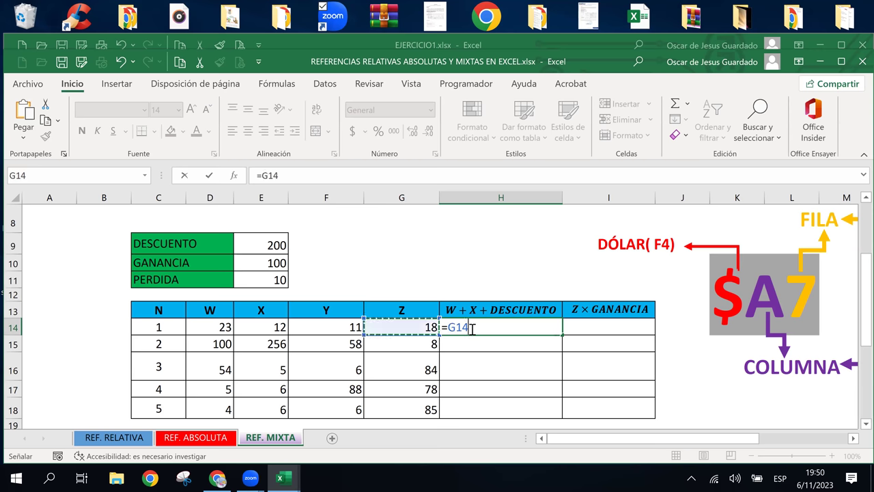
key("Left")
key("Left")
key("Left")
type("+")
key("Left")
key("Left")
key("Left")
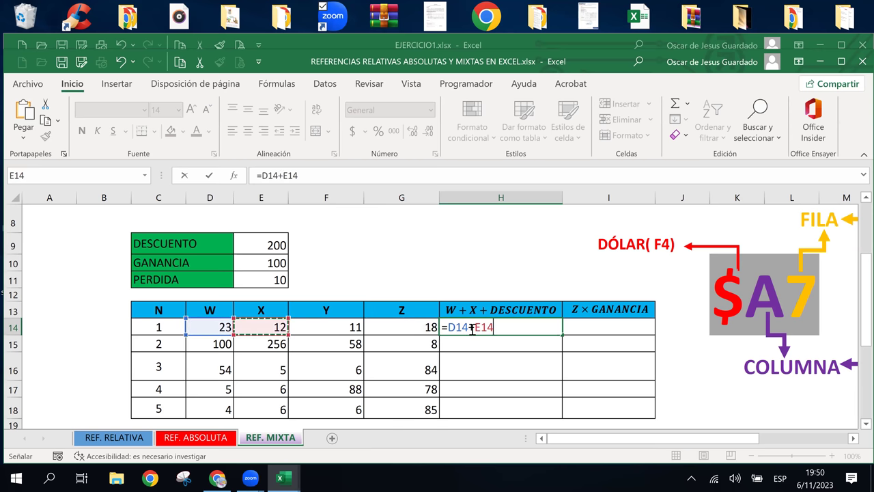
type("+")
Add the DESCUENTO cell as the mixed reference E$9 and enter the formula, giving 235
key("Up")
key("Up")
key("Left")
key("Left")
key("Up")
key("Up")
key("Up")
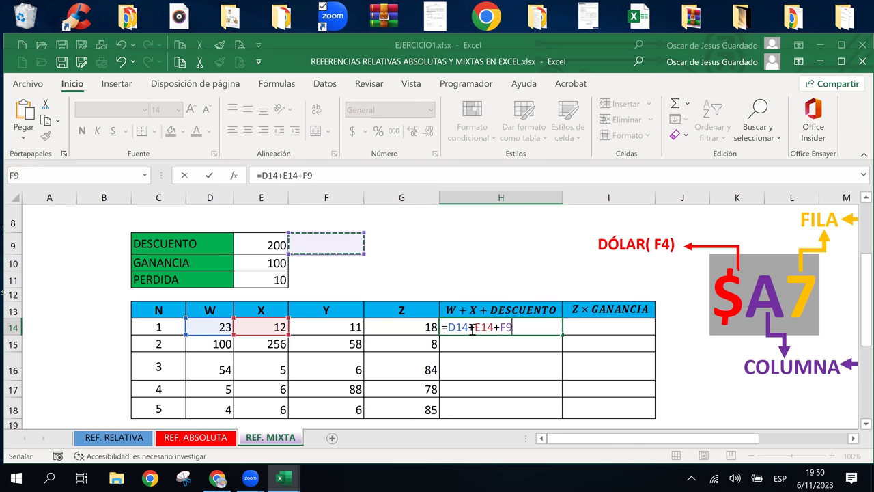
key("Left")
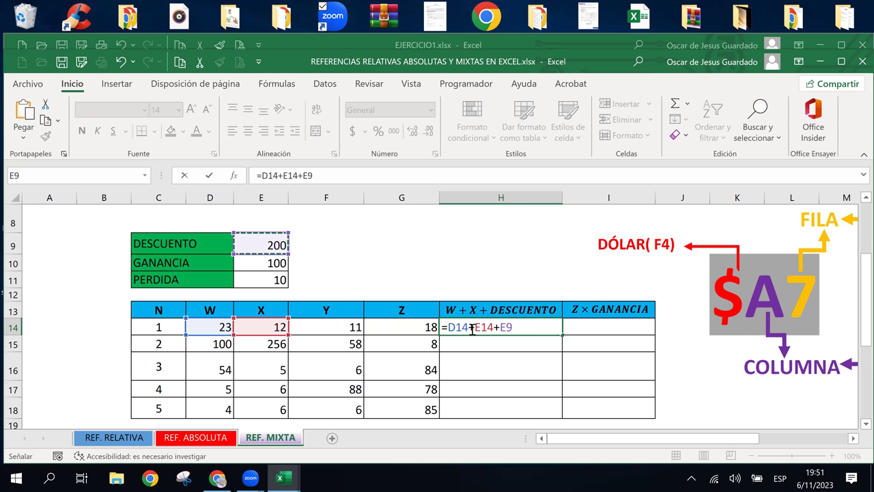
key("F4")
key("F4")
key("Return")
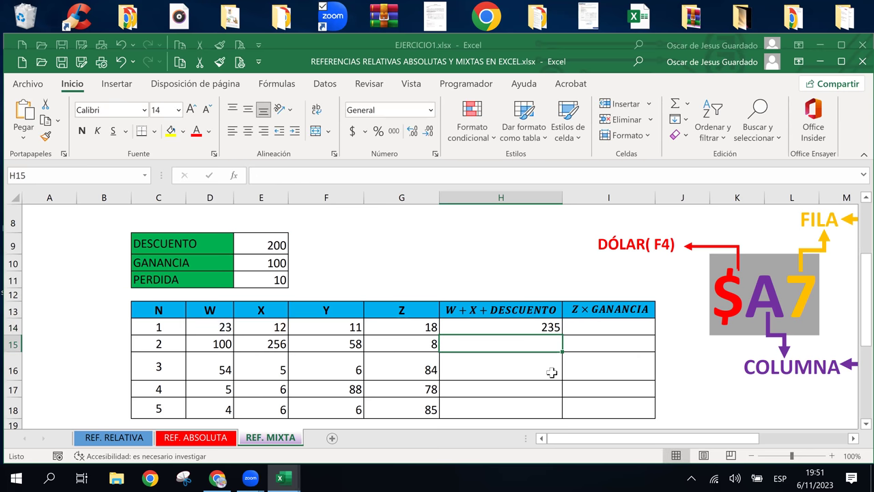
Fill H14's formula down through H18, giving 556, 259, 211 and 210, and review it
left_click(535, 328)
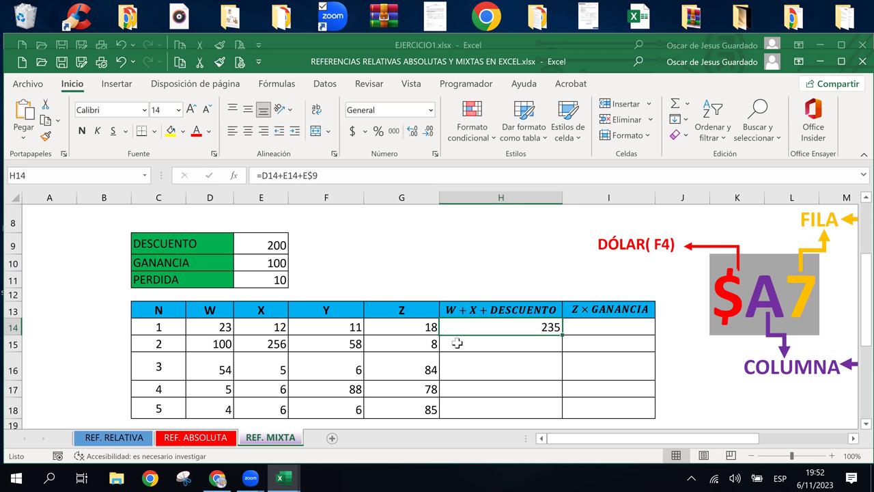
double_click(562, 335)
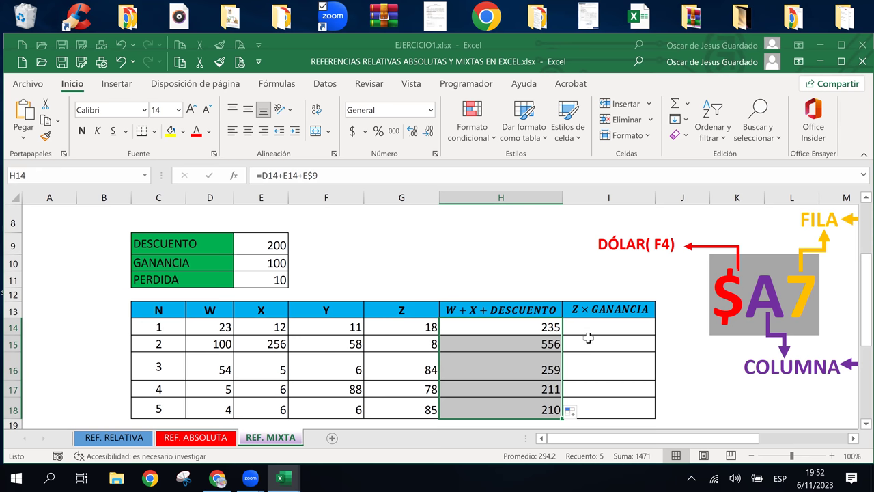
double_click(547, 326)
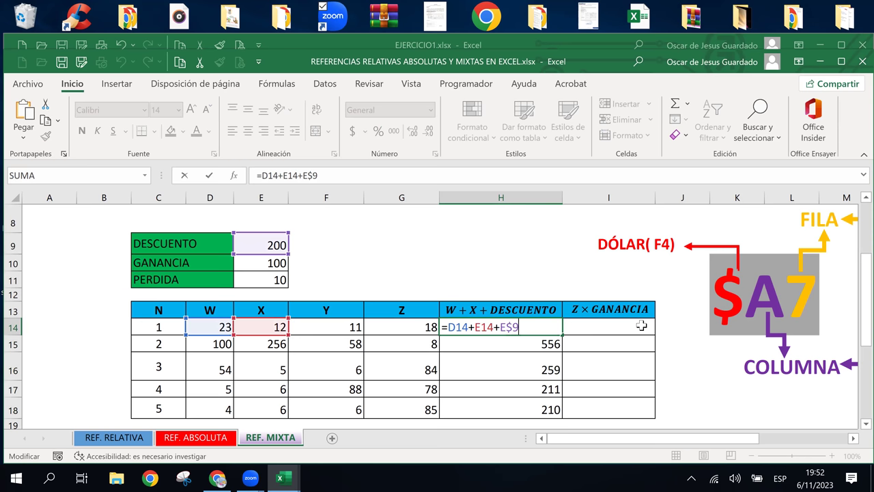
key("ctrl+Return")
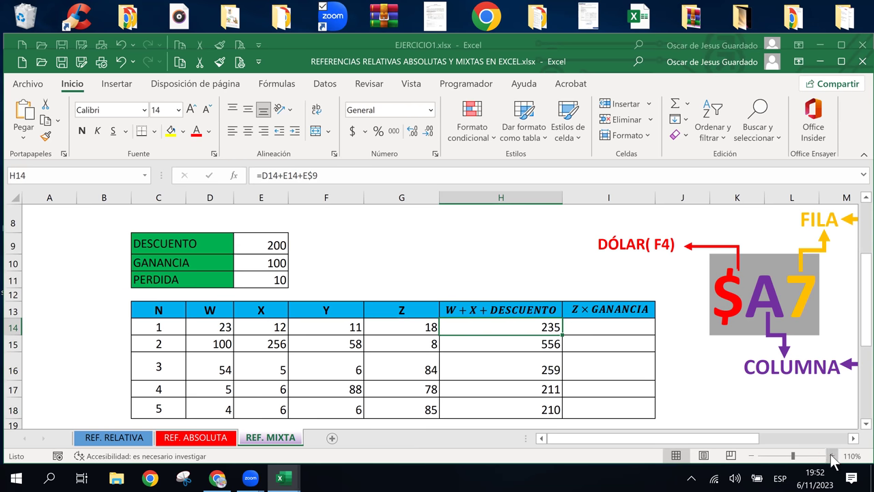
Zoom the sheet to 120% and inspect H14's formula =D14+E14+E$9 without changing it
left_click(831, 456)
left_click(831, 455)
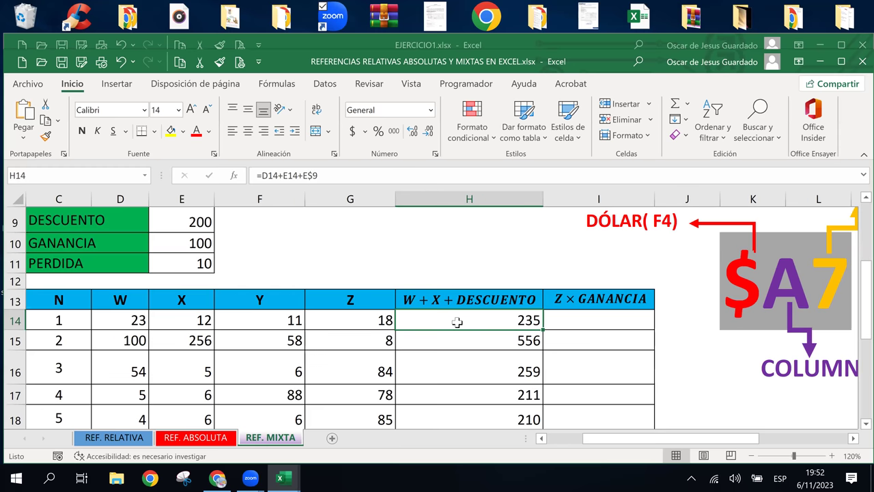
double_click(457, 323)
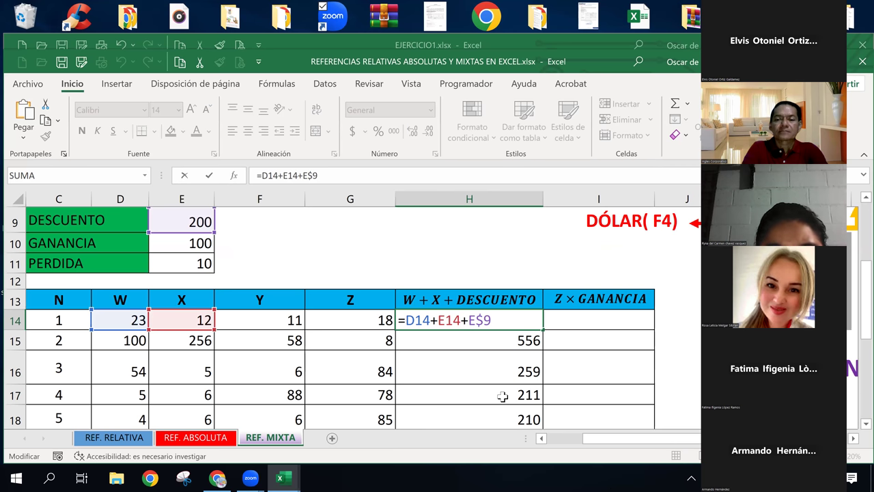
left_click(380, 235)
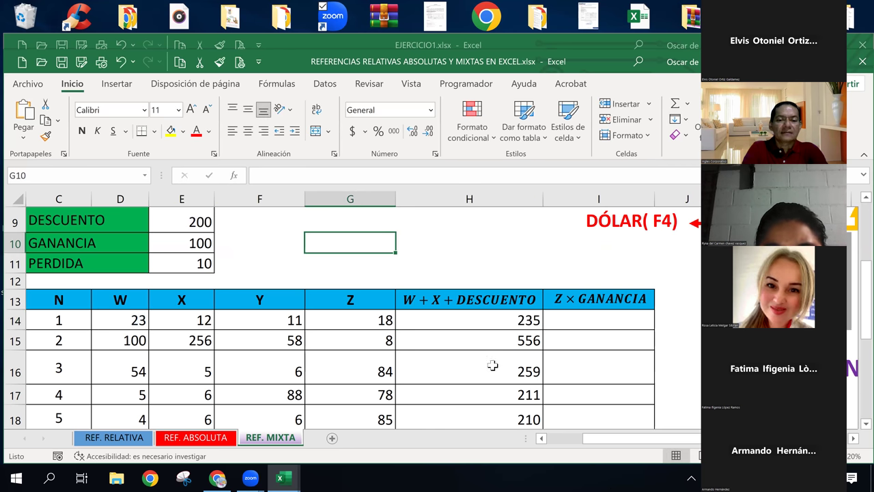
double_click(435, 319)
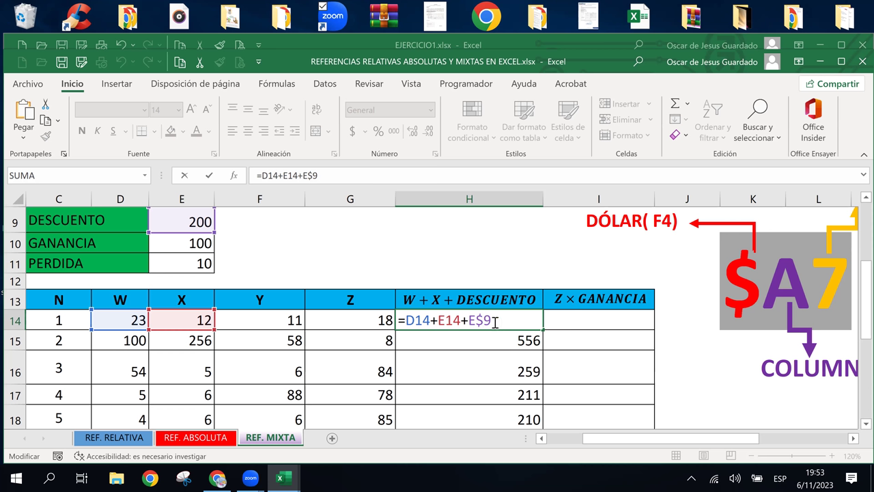
key("Return")
left_click(493, 322)
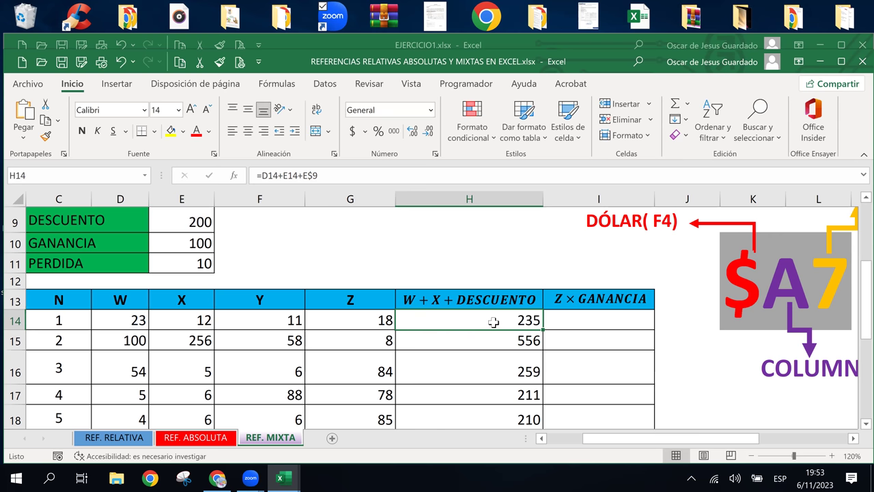
key("Right")
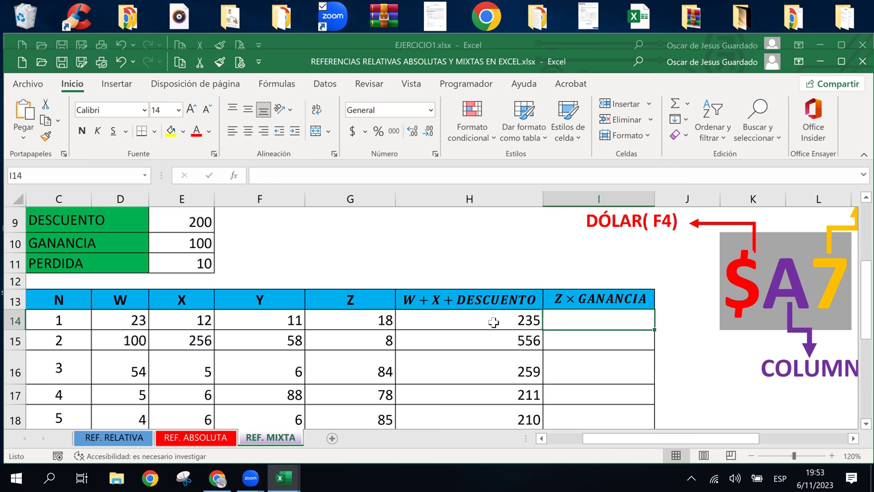
Enter =G14*E$10 in I14, row-locking the GANANCIA reference
type("=")
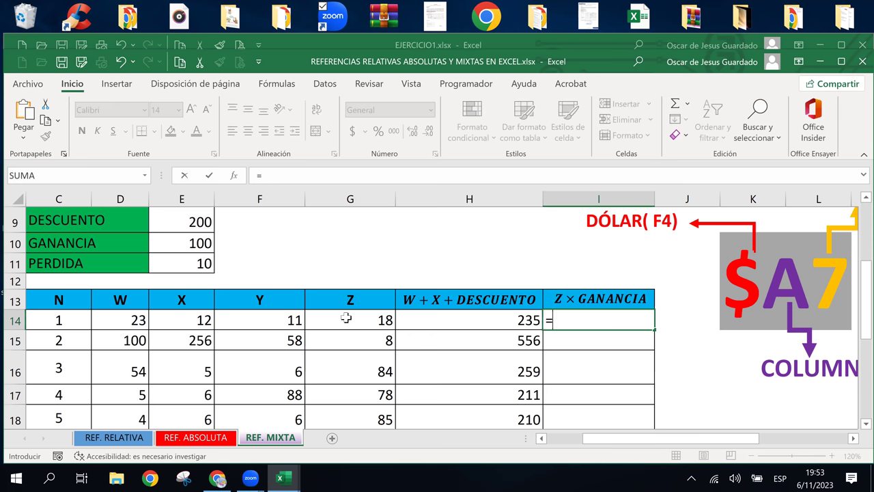
left_click(346, 317)
type("*")
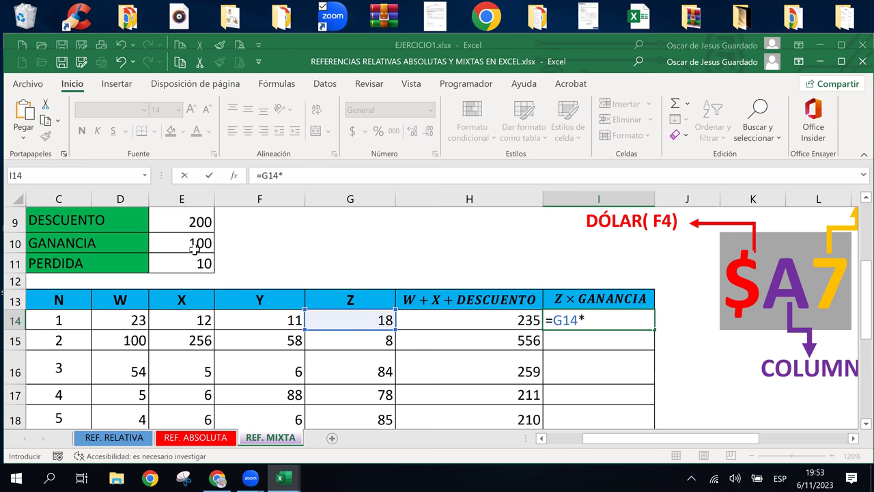
left_click(196, 247)
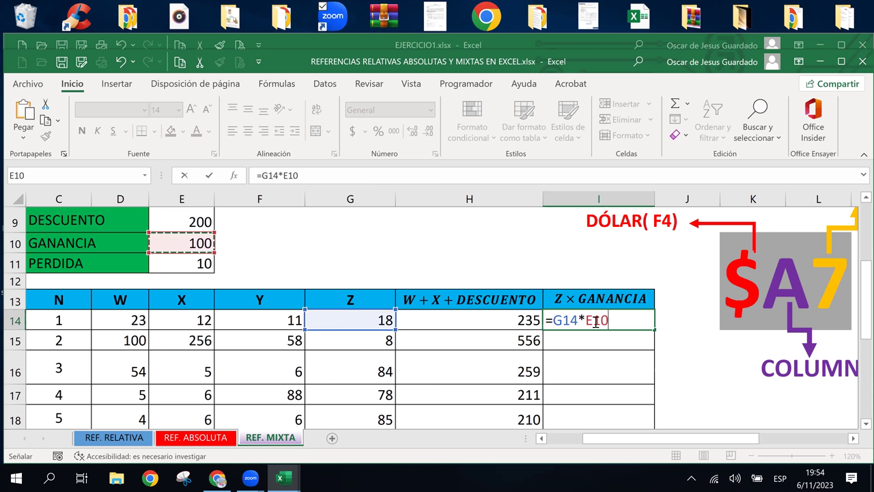
key("F4")
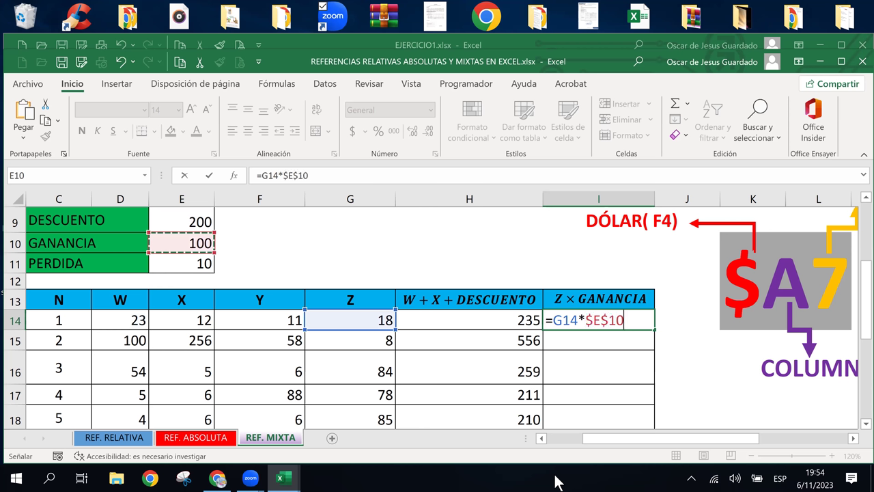
key("F4")
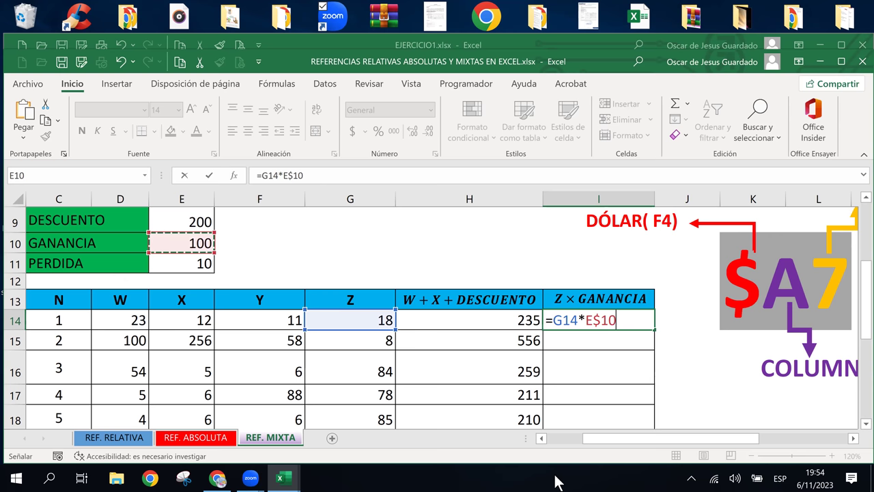
key("Return")
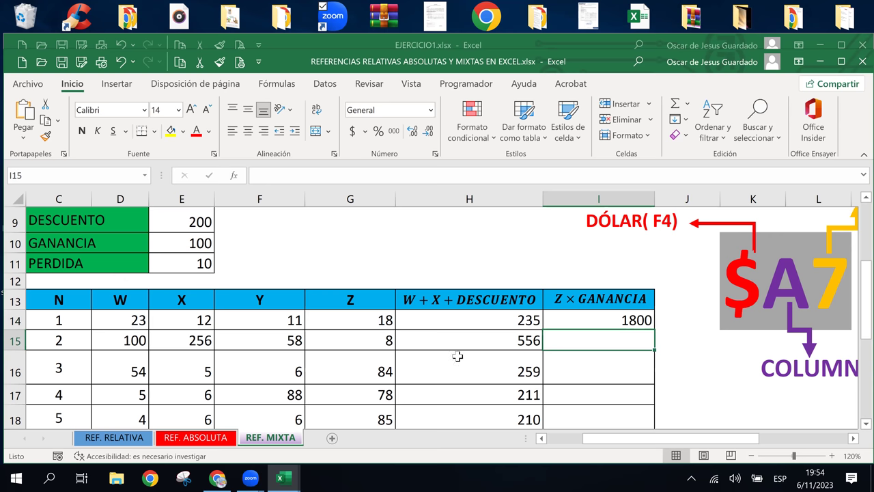
Fill I14's formula down to I18 (800, 8400, 7800, 8500) and check I14's references
left_click(589, 321)
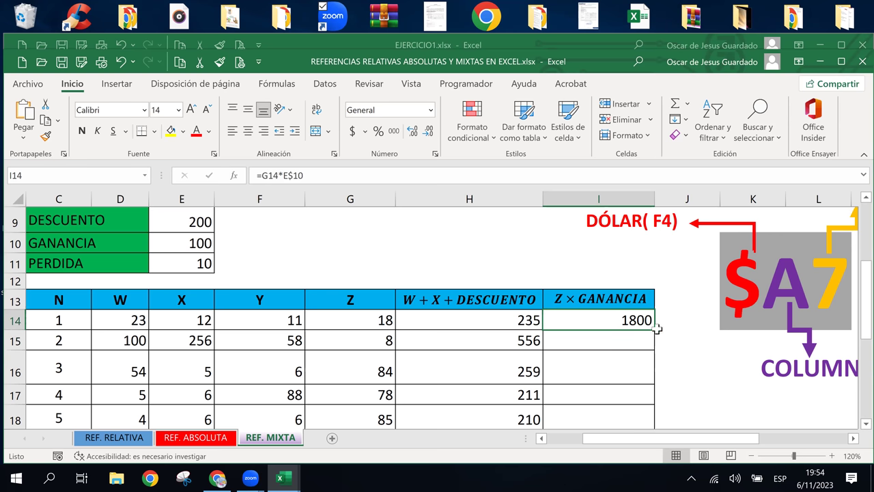
double_click(655, 329)
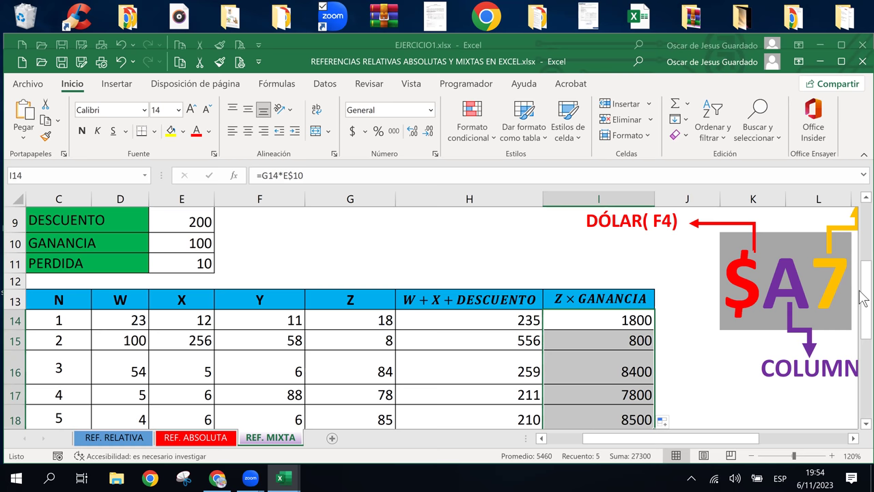
scroll(863, 308, "down", 2)
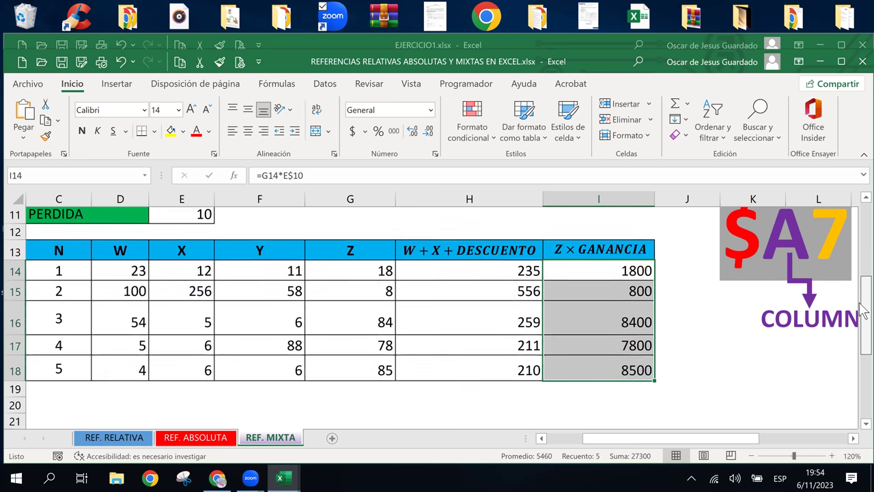
double_click(612, 274)
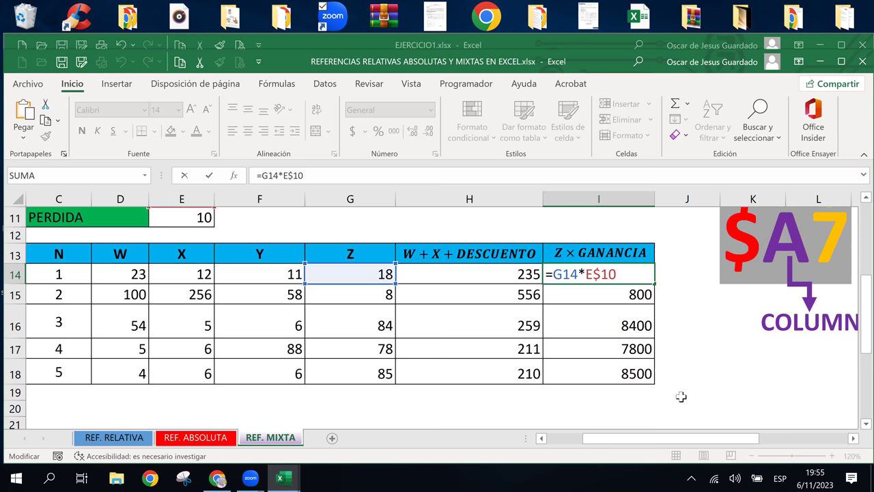
key("Return")
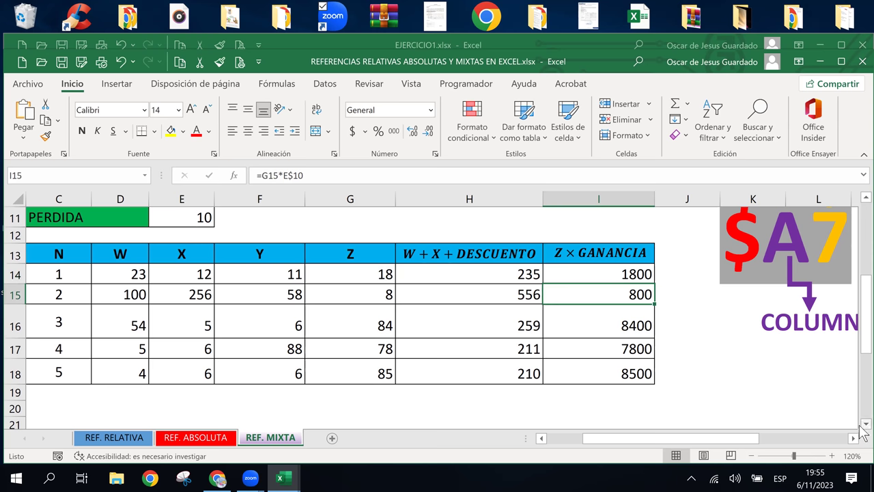
Scroll down to the PRODUCTO monthly table and select the ENERO result cell F28
scroll(862, 433, "down", 2)
scroll(862, 430, "down", 1)
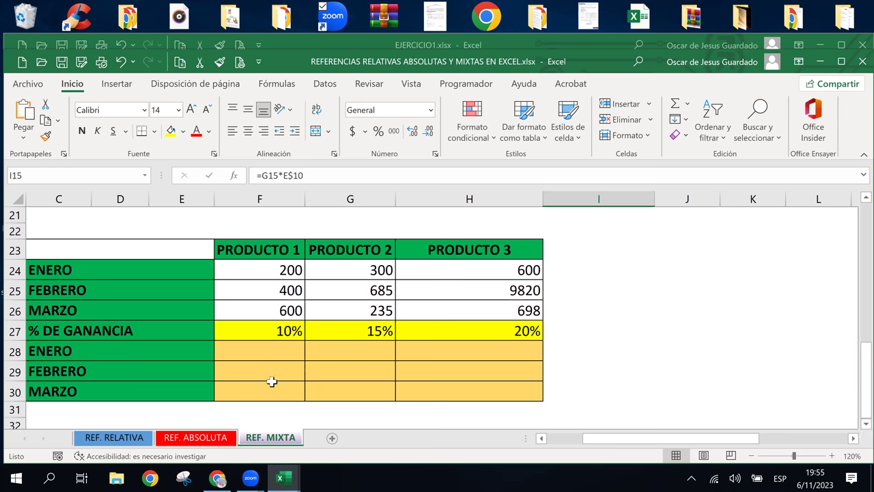
left_click(279, 354)
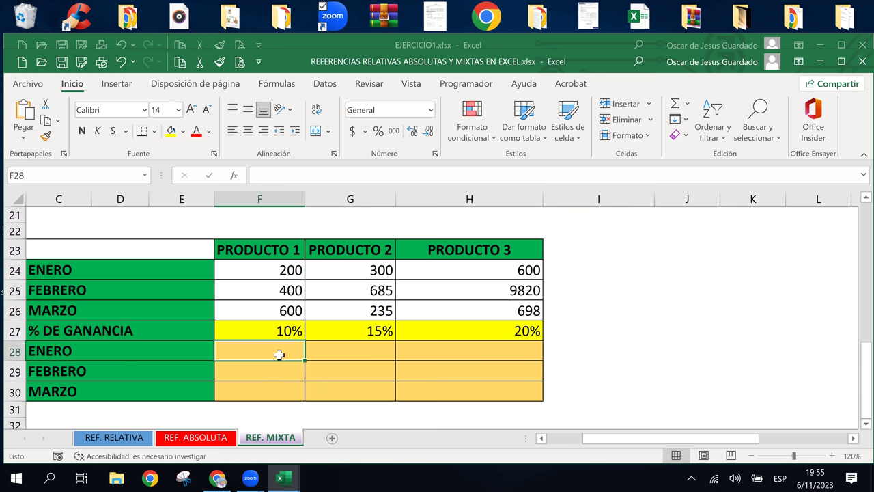
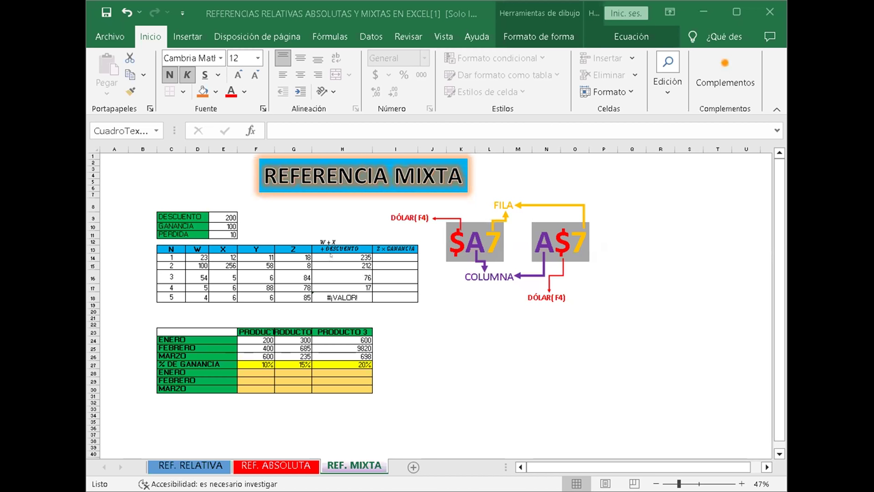
Delete the $E$14, E9 and D14 references from H14's formula, leaving only '='
left_click(330, 255)
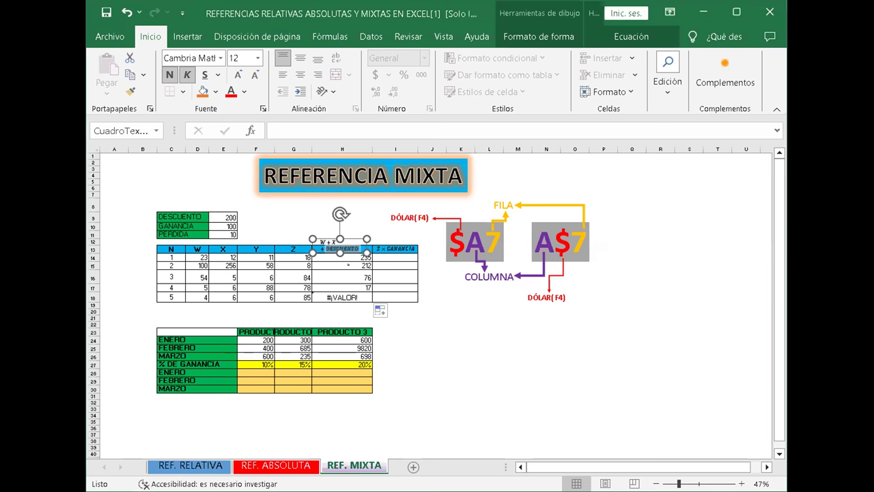
left_click(341, 256)
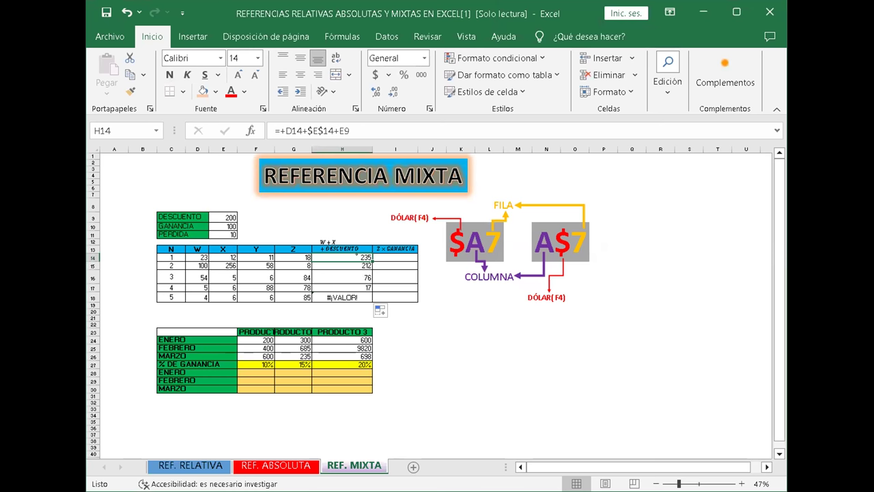
double_click(351, 255)
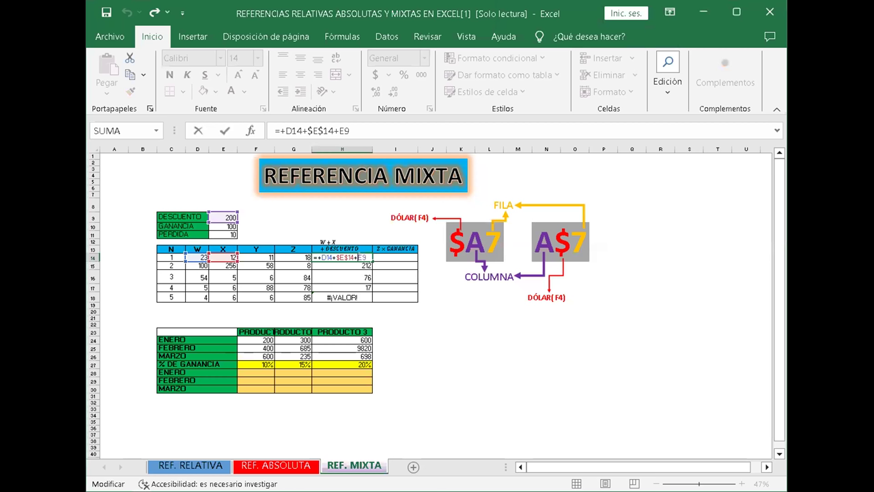
key("BackSpace")
key("BackSpace")
key("BackSpace")
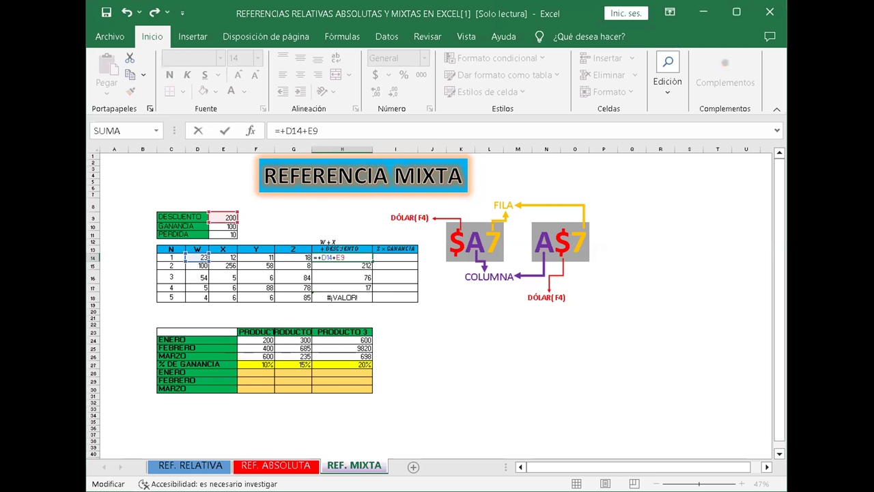
key("BackSpace")
key("BackSpace")
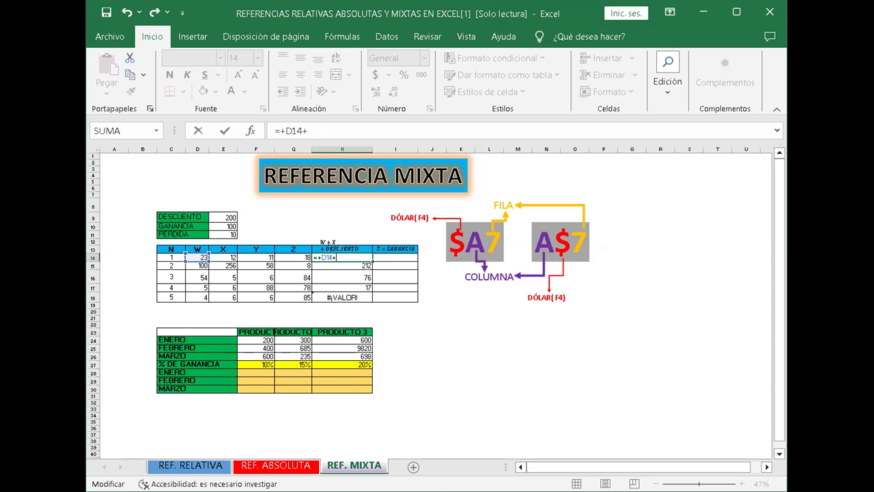
key("BackSpace")
key("BackSpace")
key("BackSpace")
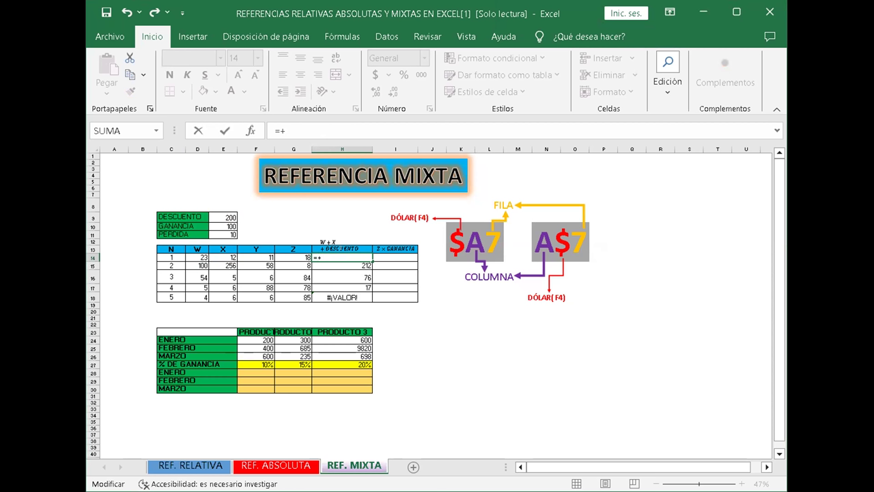
key("BackSpace")
Rebuild H14 as =D14+E14+E$9, locking the discount row, so it shows 235
left_click(190, 253)
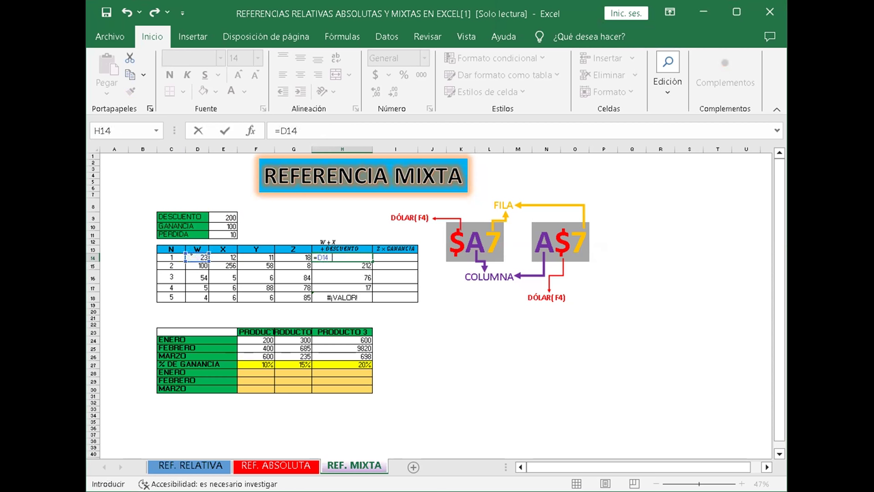
left_click(220, 257)
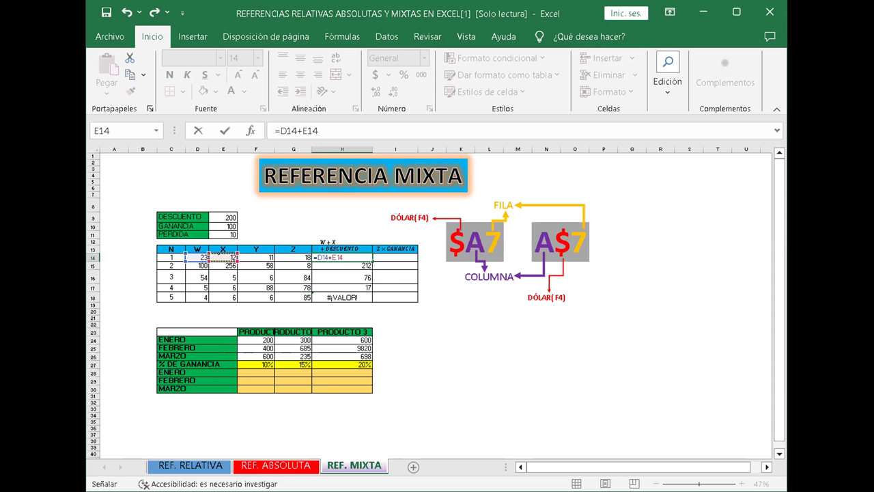
left_click(222, 217)
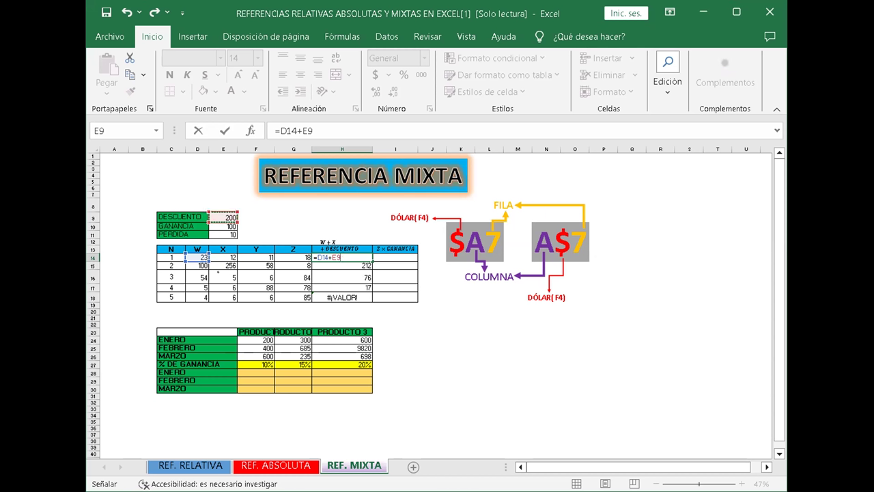
left_click(223, 256)
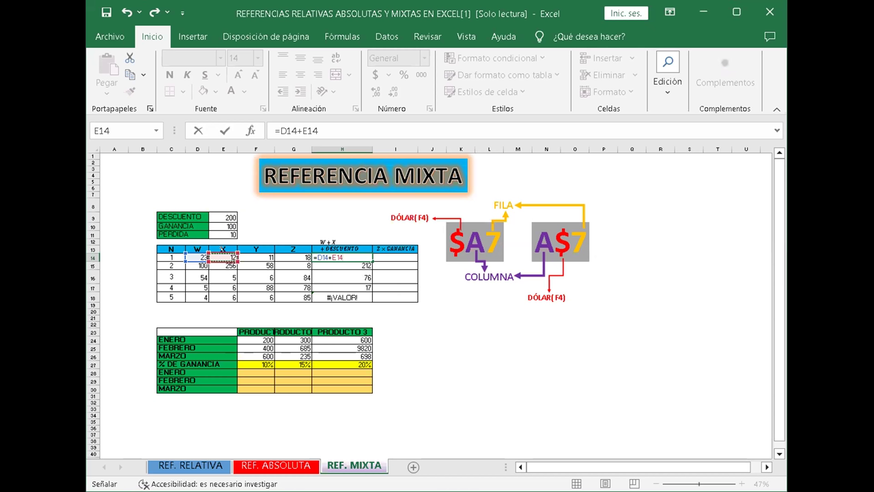
type("+")
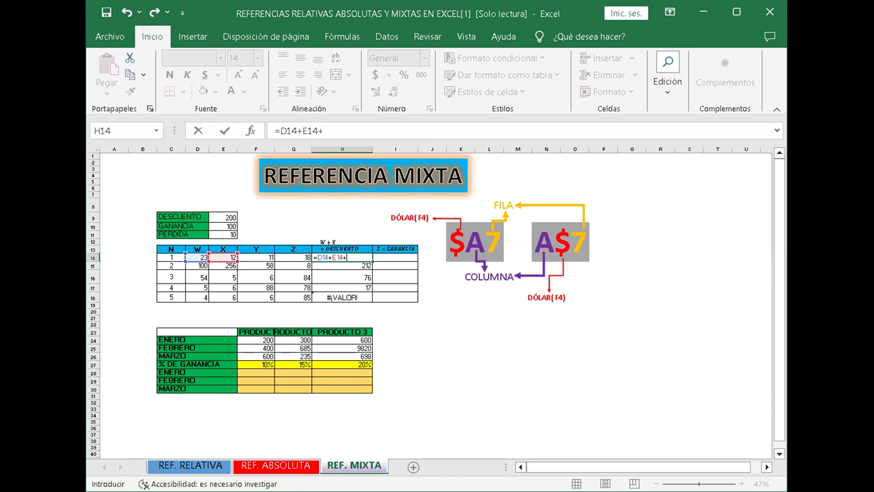
left_click(223, 217)
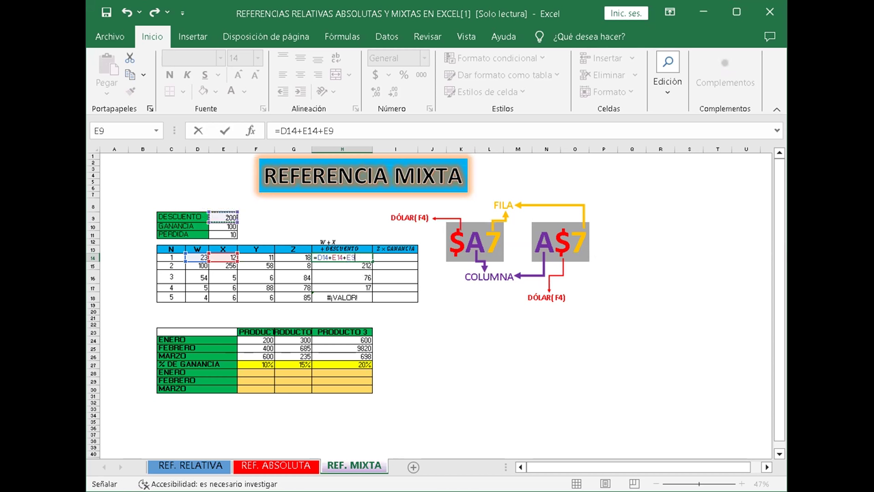
key("F4")
key("F4")
left_click(342, 278)
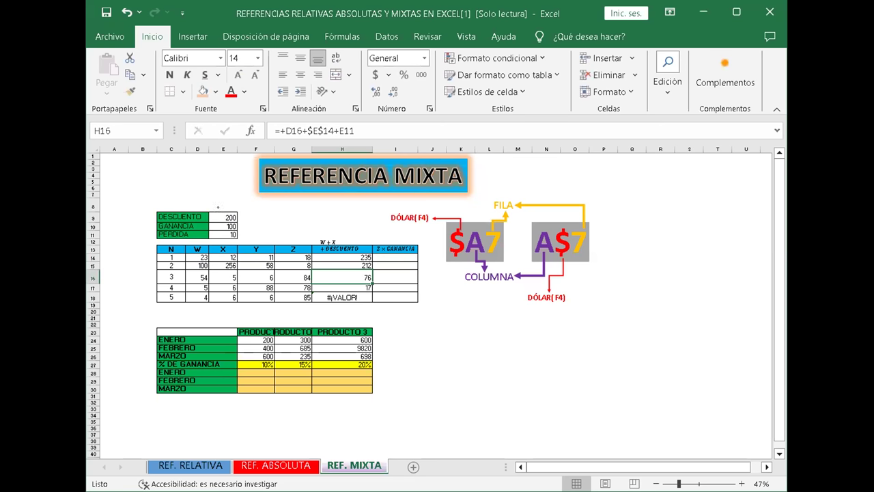
left_click(331, 243)
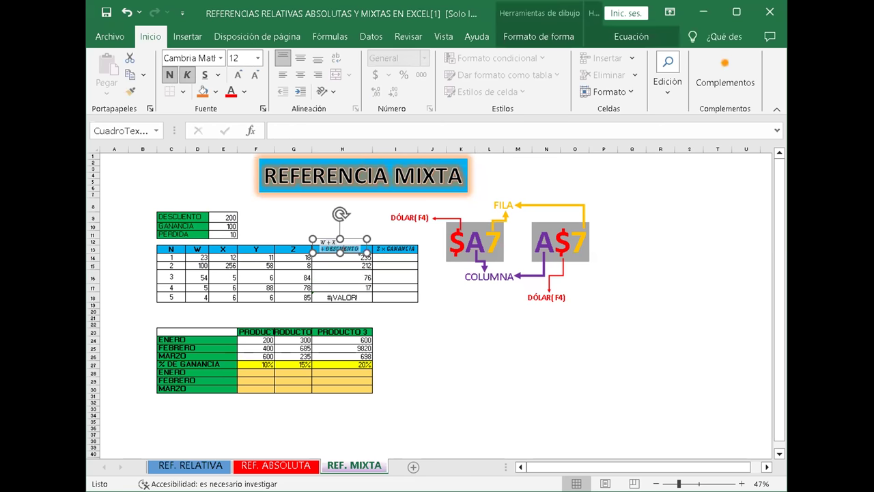
Fill the H14 formula down through H18, producing 556, 259, 211 and 210
left_click(343, 257)
left_click_drag(372, 261, 372, 300)
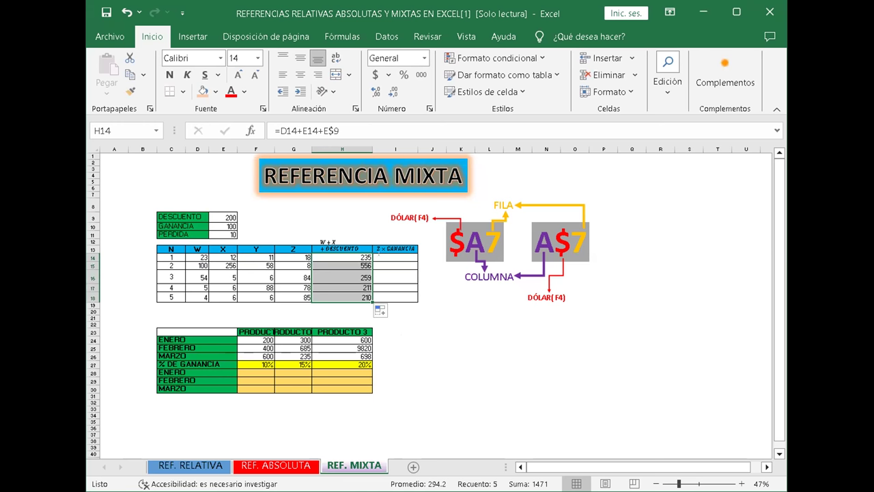
left_click(395, 248)
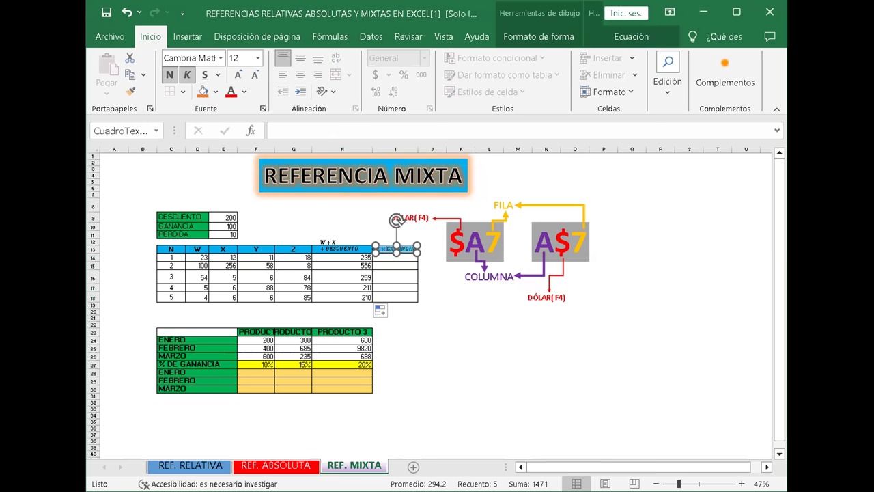
double_click(397, 248)
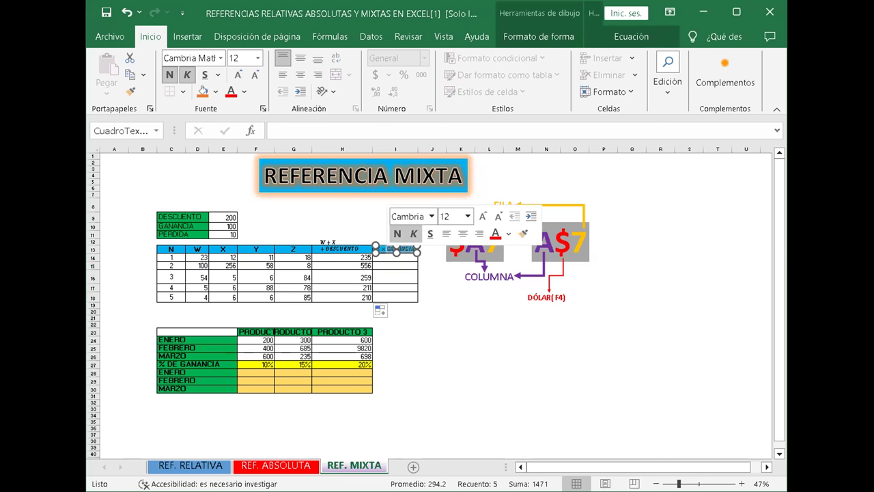
left_click(388, 256)
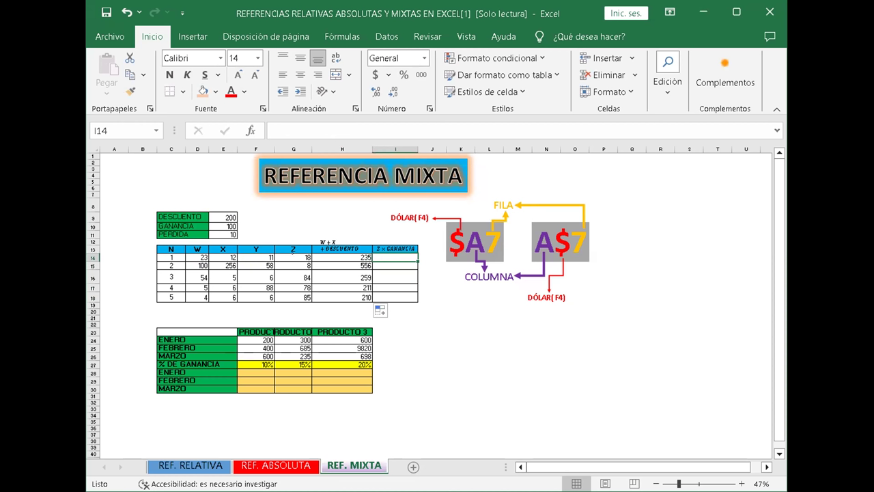
Enter =+G14*H14 in I14, giving 4230
left_click(293, 255)
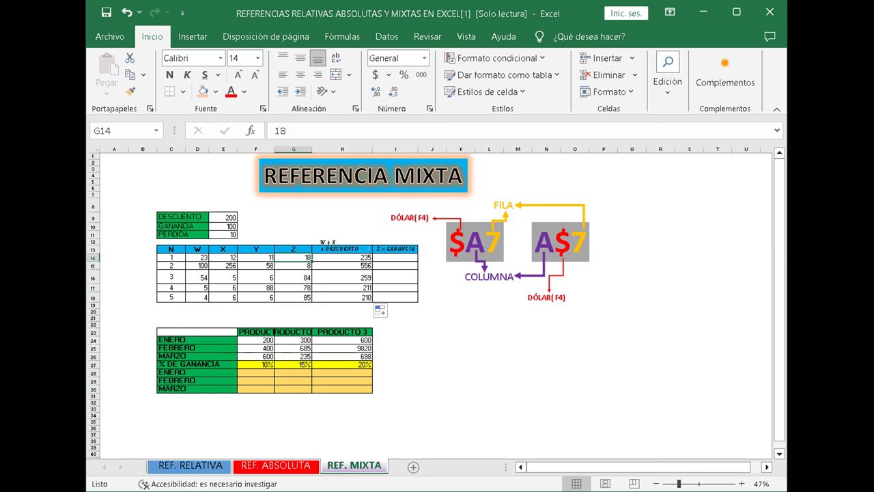
left_click(395, 249)
left_click(395, 256)
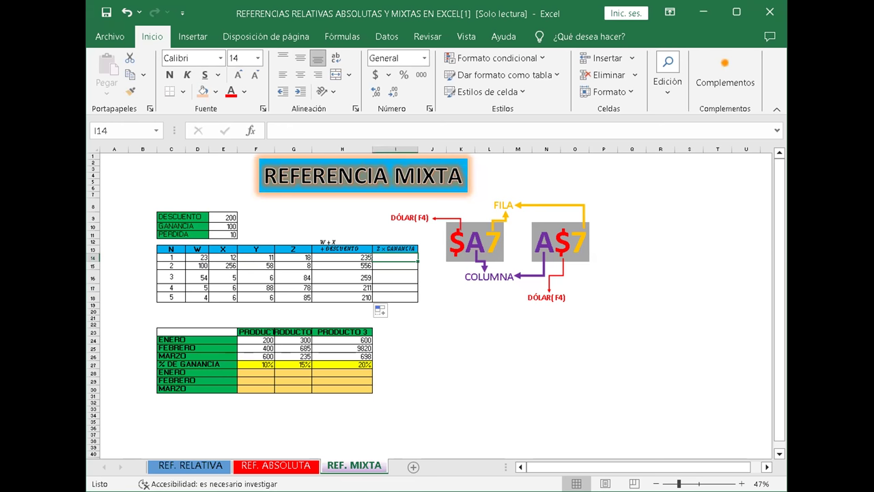
type("+")
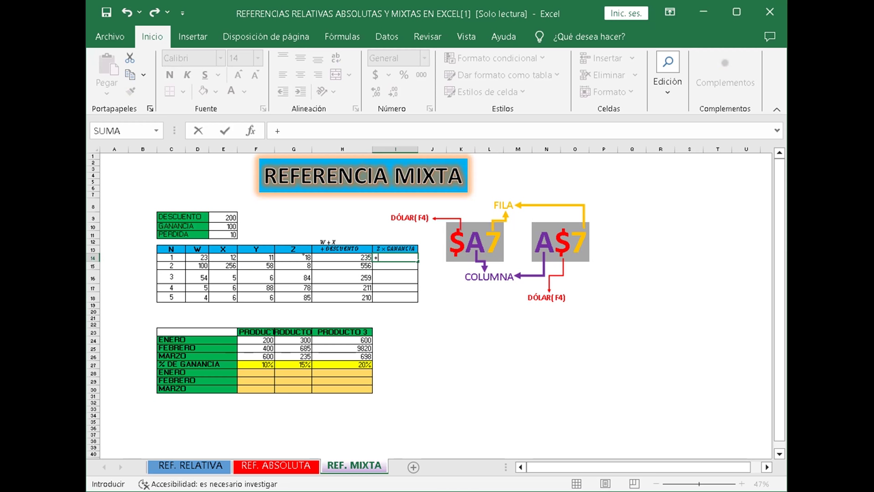
left_click(303, 254)
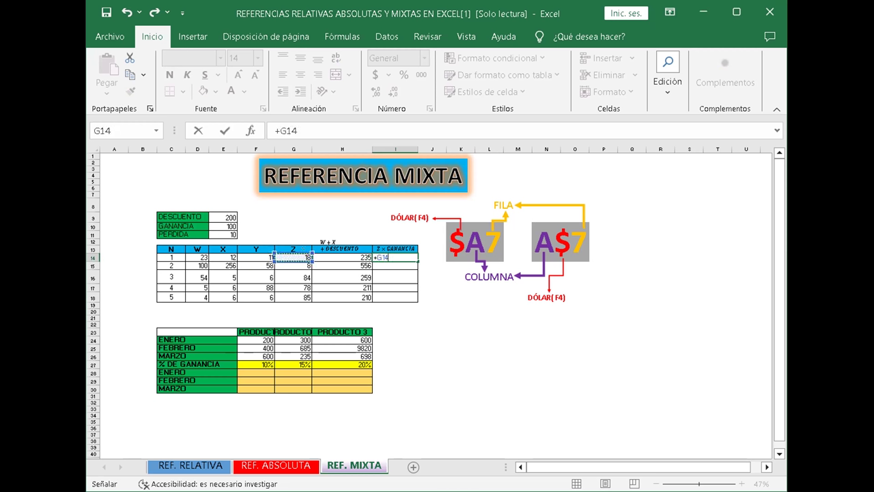
type("*")
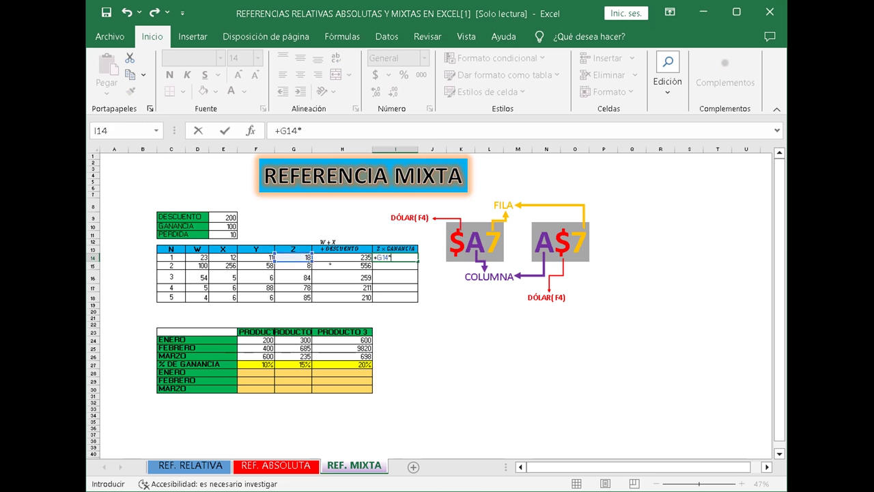
left_click(340, 256)
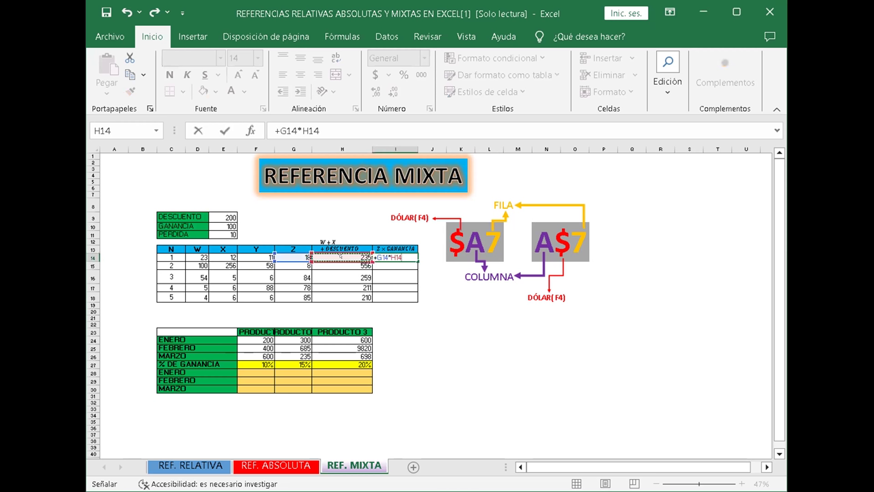
key("Return")
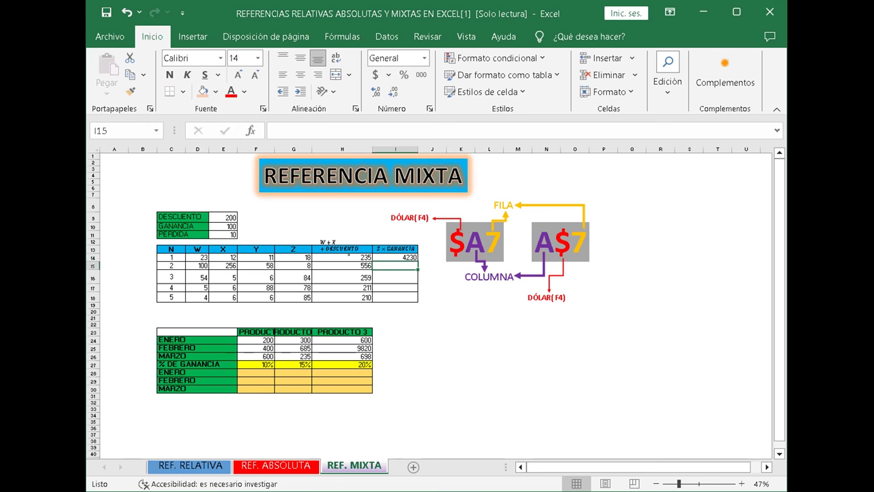
Reopen the I14 formula for editing
left_click(395, 249)
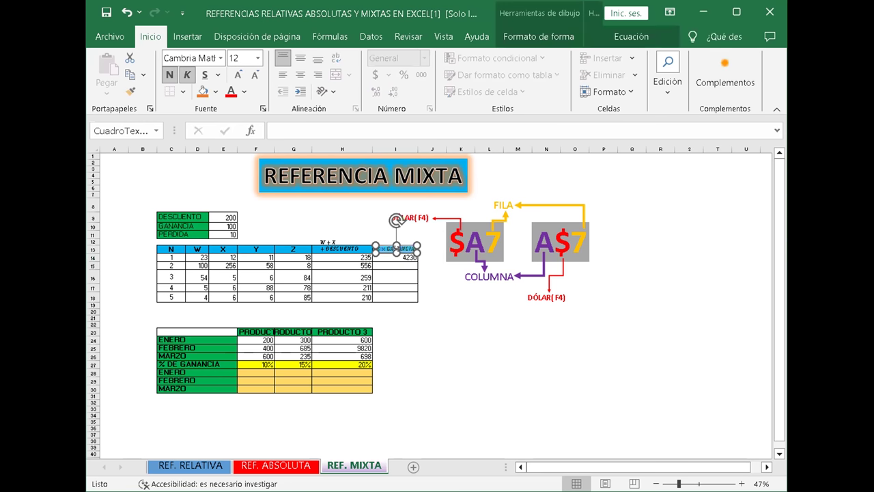
left_click(403, 256)
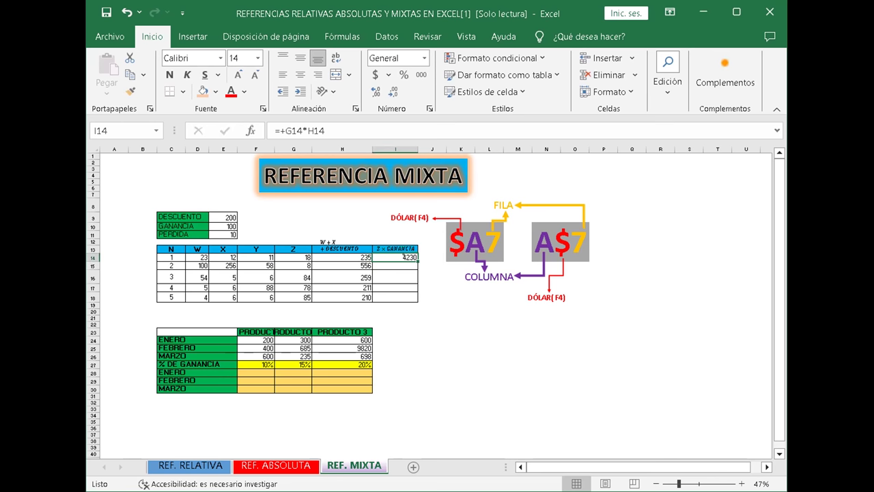
double_click(403, 256)
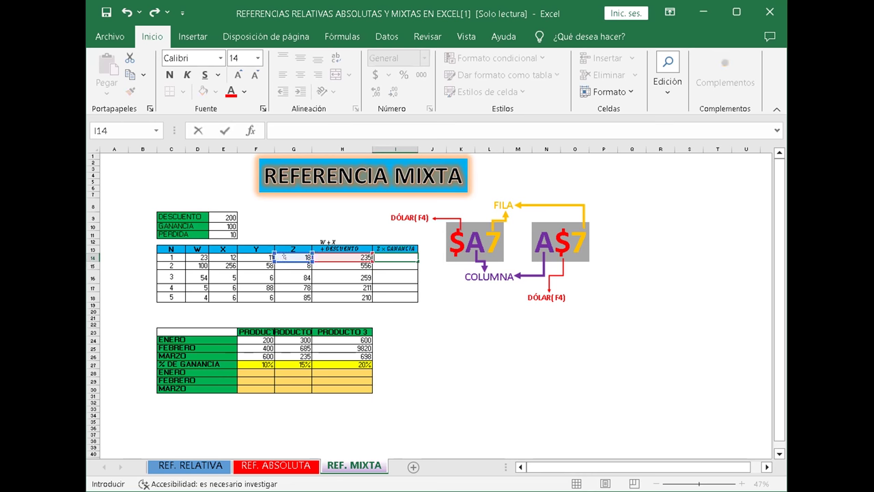
Change I14 to =+G14*C10, which returns #¡VALOR!, and clear a stray 1 from I15
type("+")
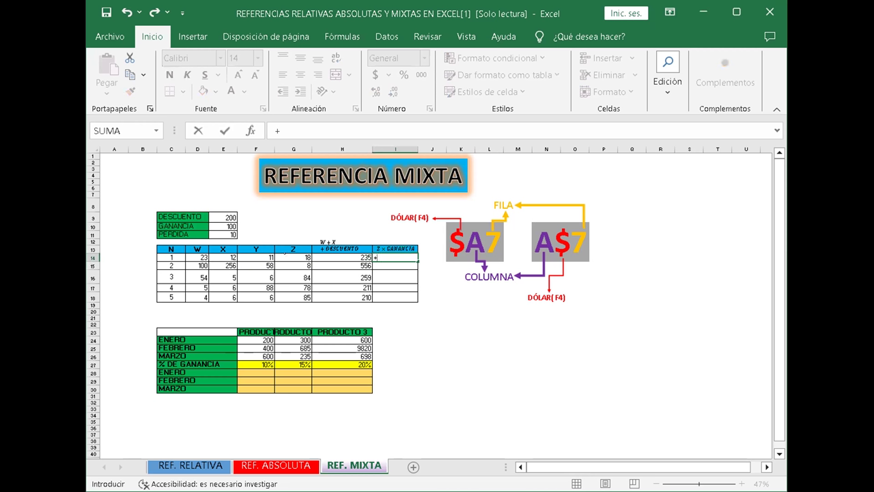
left_click(286, 254)
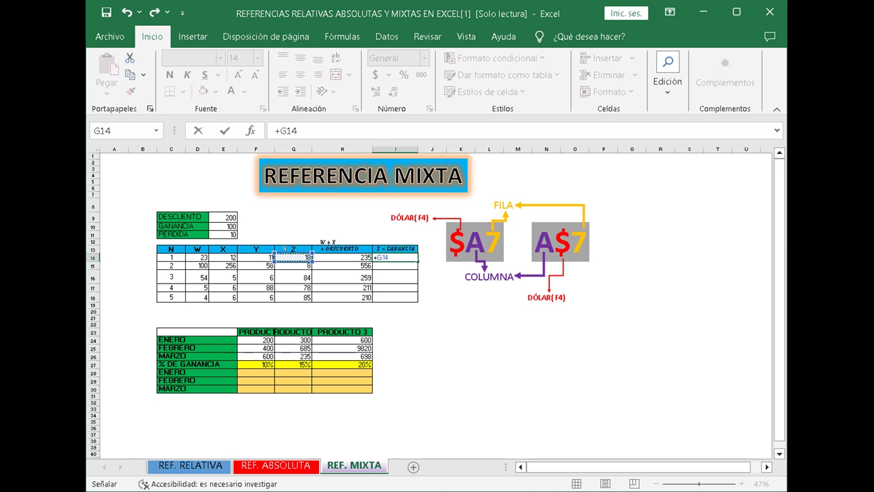
type("*")
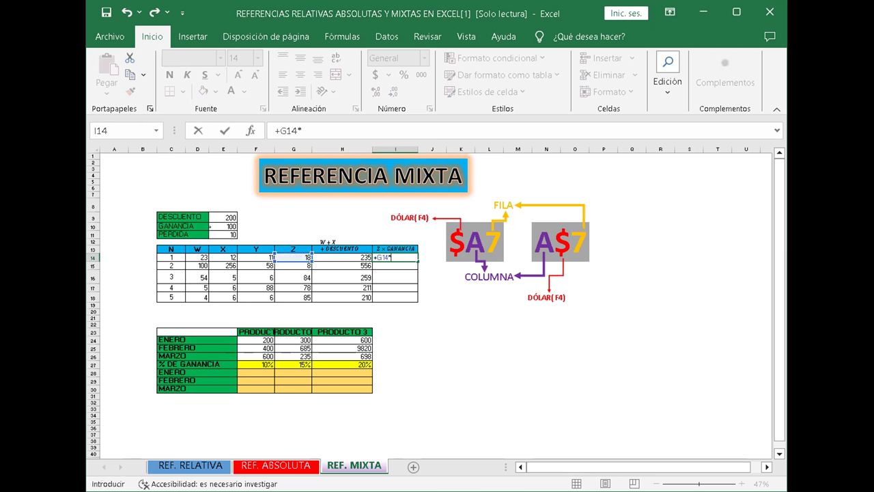
left_click(200, 225)
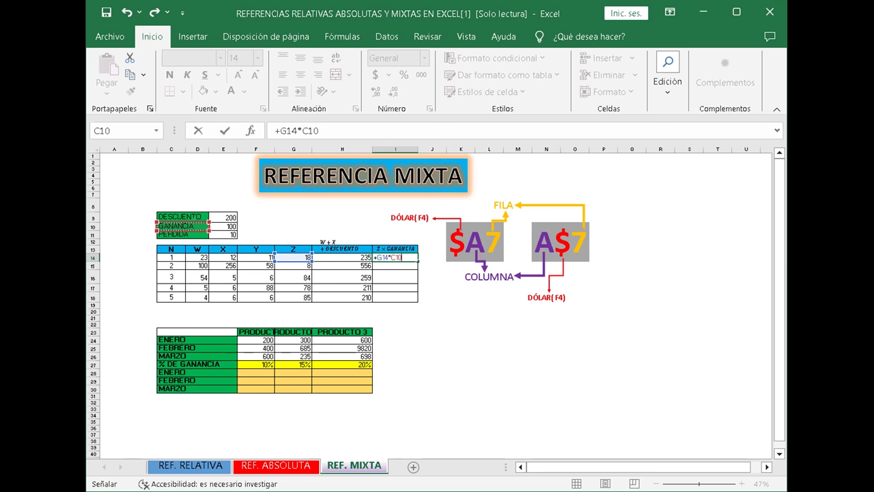
key("Return")
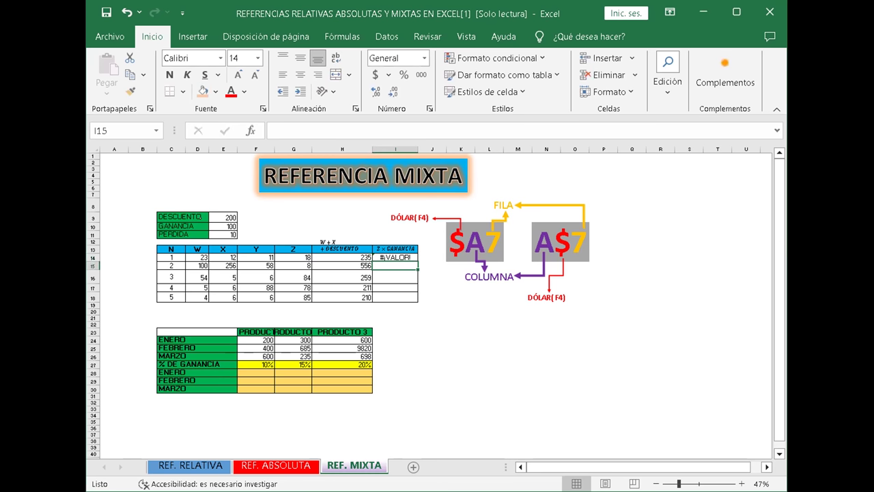
type("1")
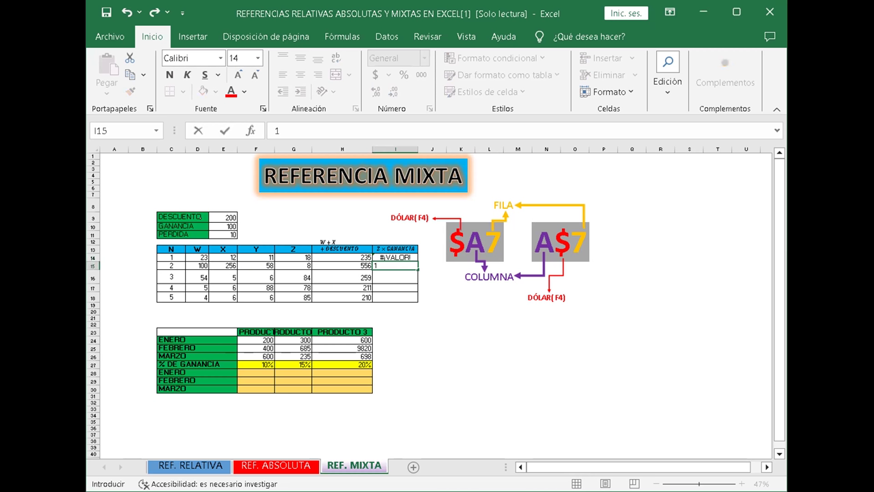
key("BackSpace")
Make the C10 reference in I14's formula absolute
left_click(396, 257)
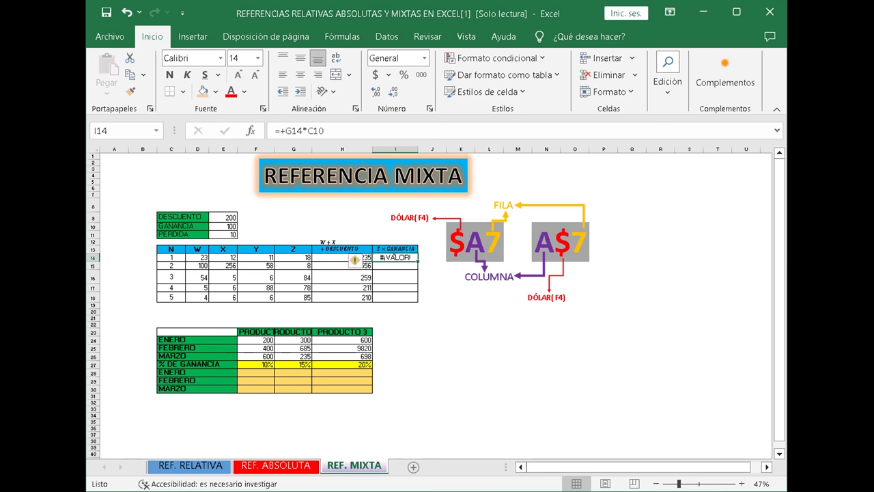
key("F2")
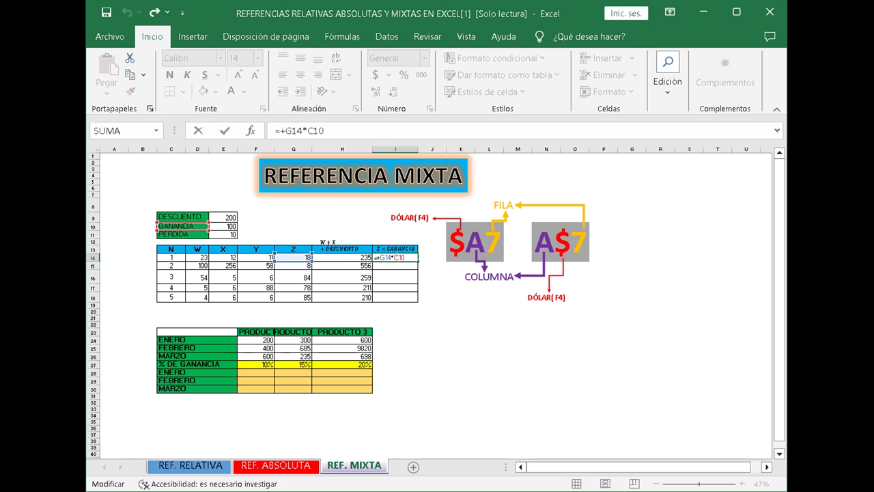
key("End")
key("F4")
key("F4")
key("Return")
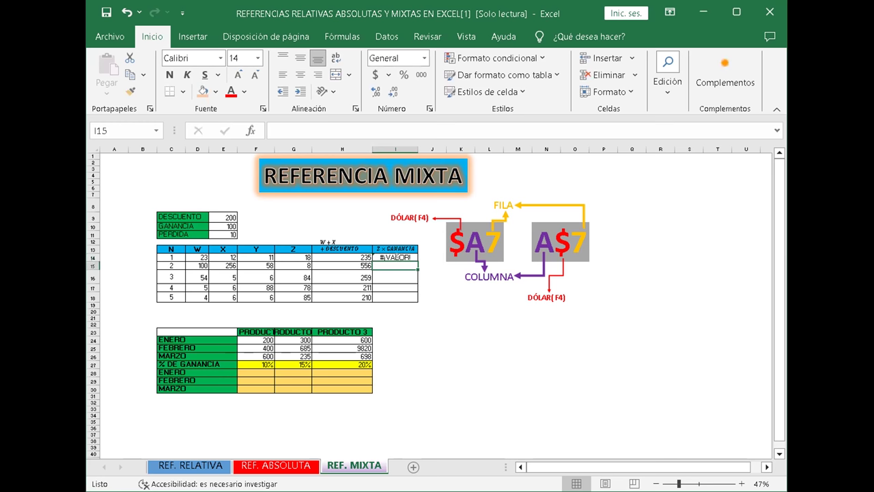
Re-enter I14's formula with the row-locked reference C$10
left_click(409, 218)
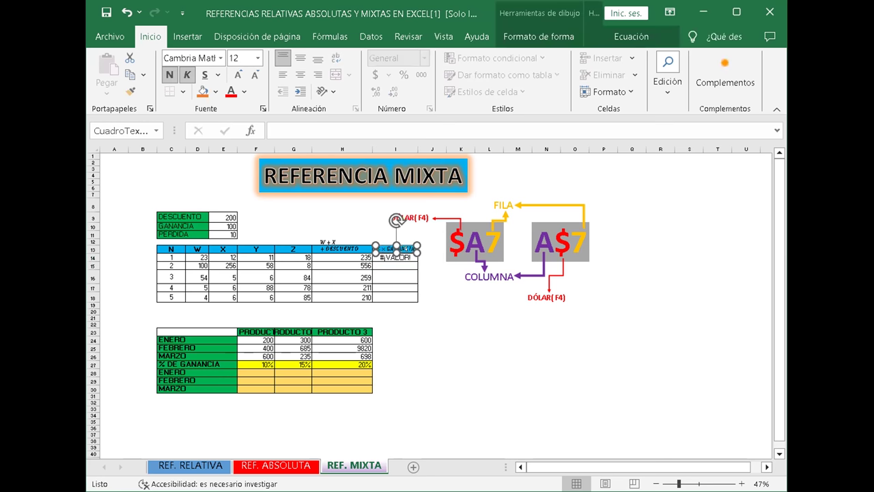
key("Escape")
left_click(410, 218)
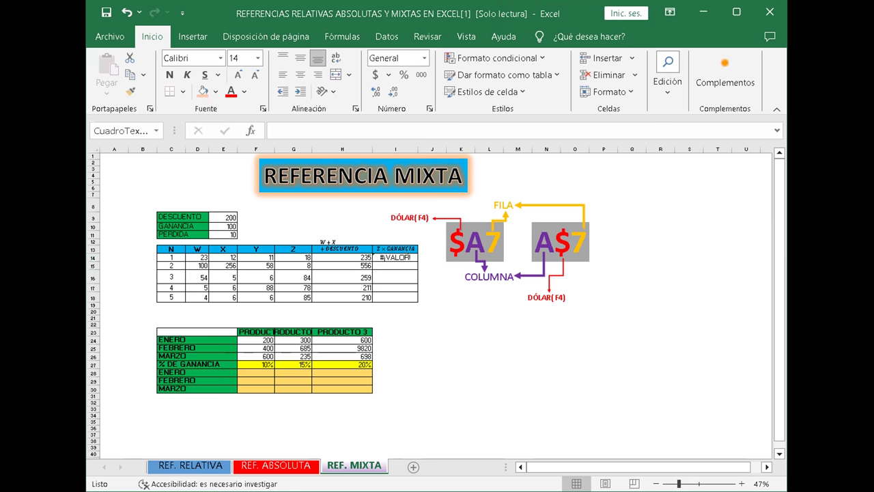
left_click(395, 257)
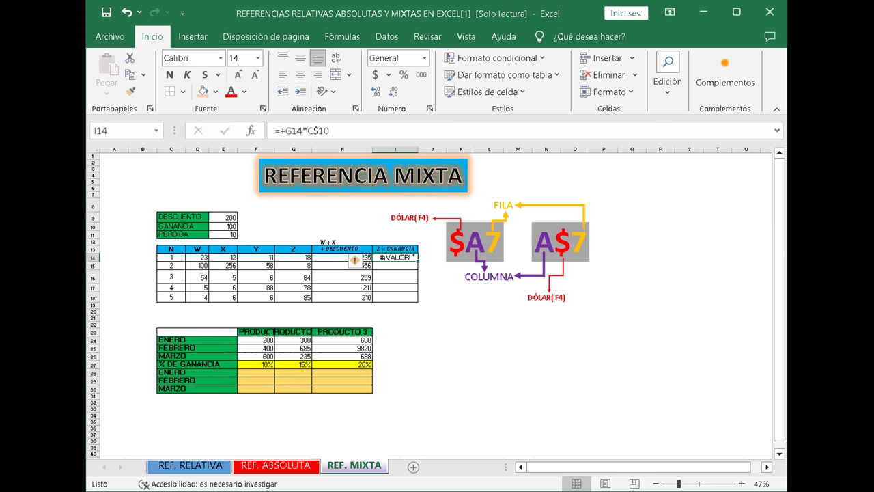
key("BackSpace")
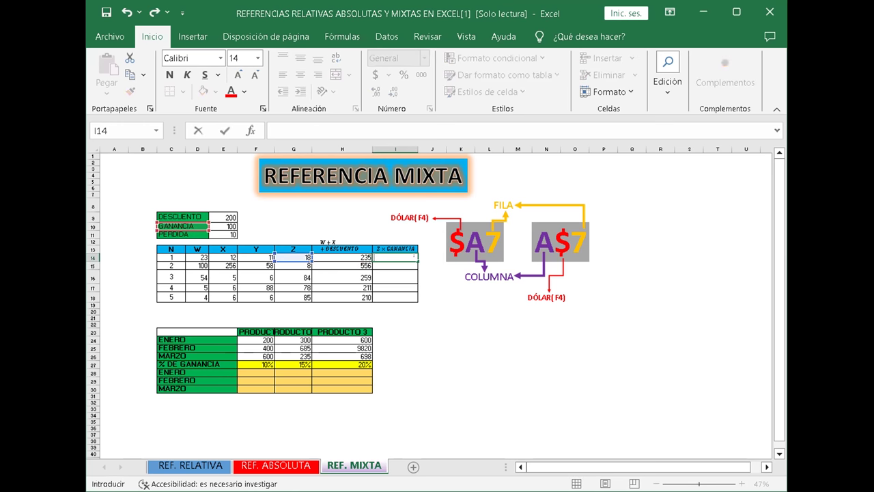
key("ctrl+Return")
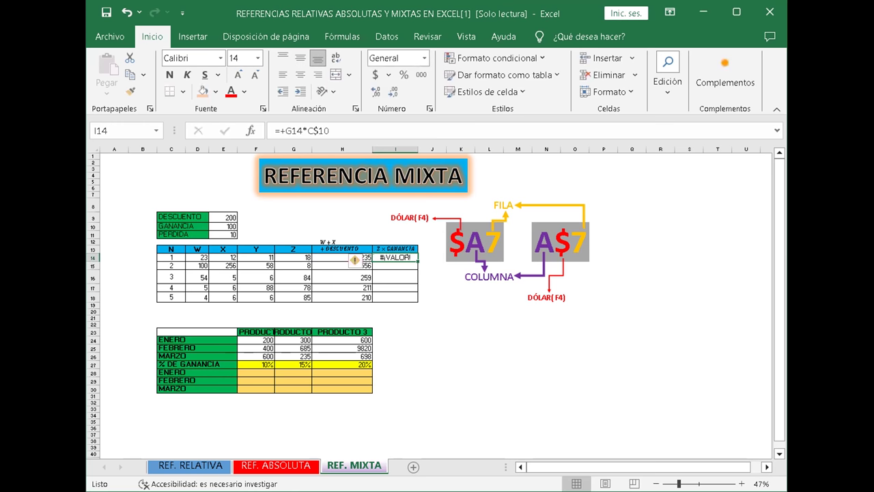
Delete the leading equals sign from I14's formula
key("F2")
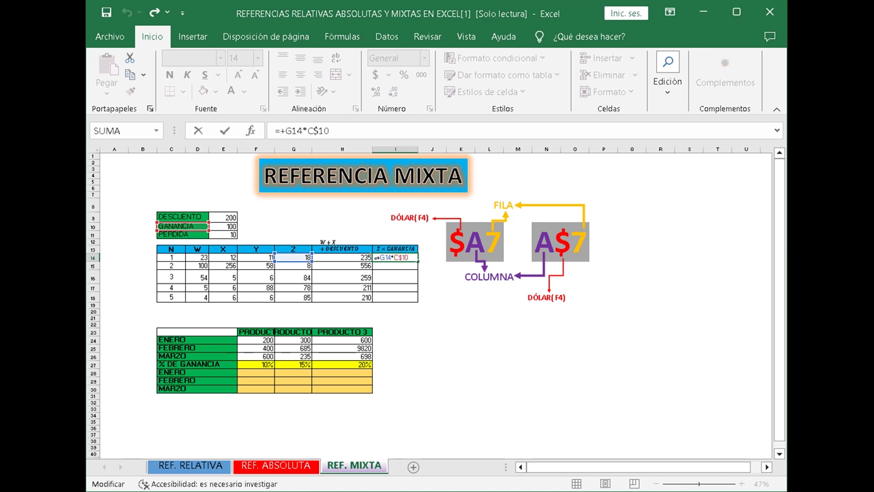
key("Delete")
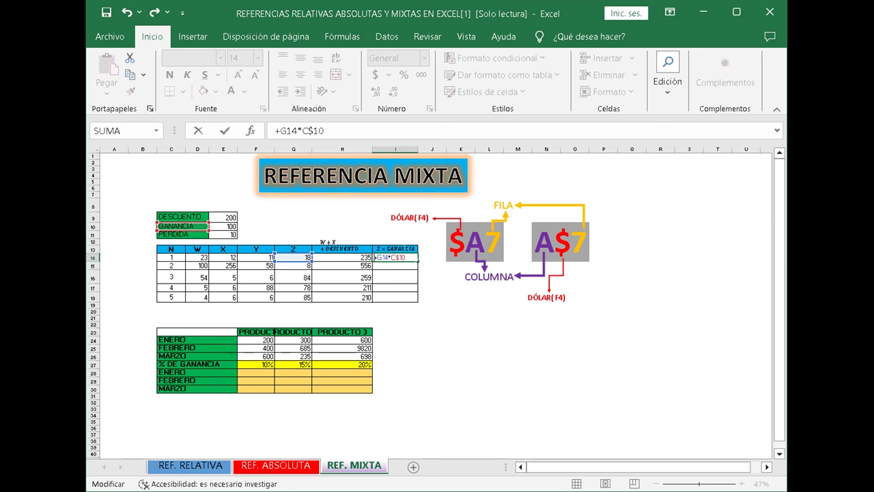
key("Return")
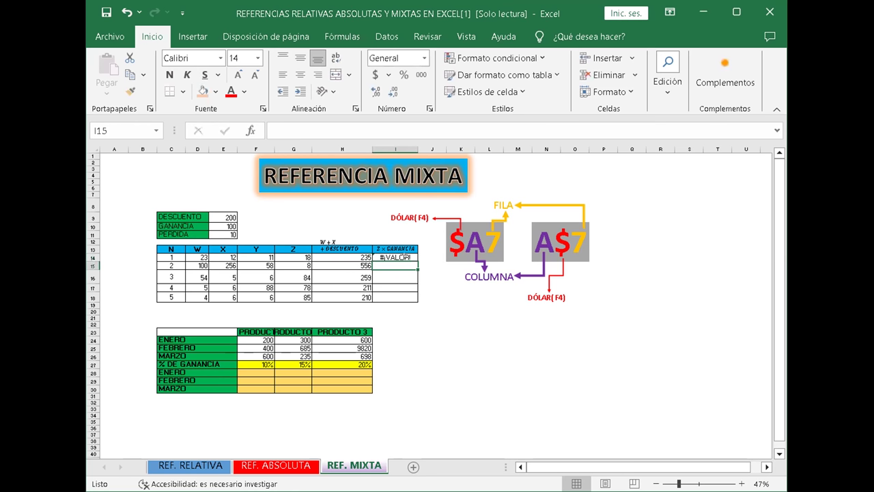
Remove the plus sign so I14 reads =G14*C$10, still showing #¡VALOR!
left_click(397, 249)
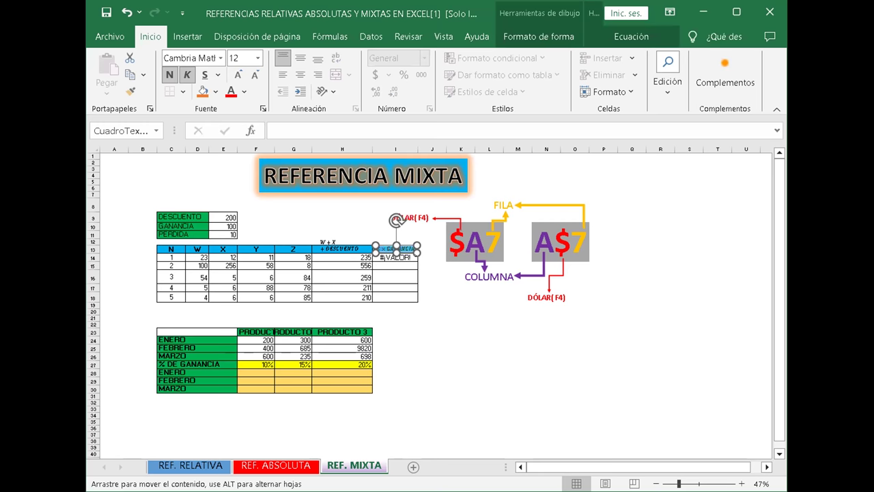
key("Escape")
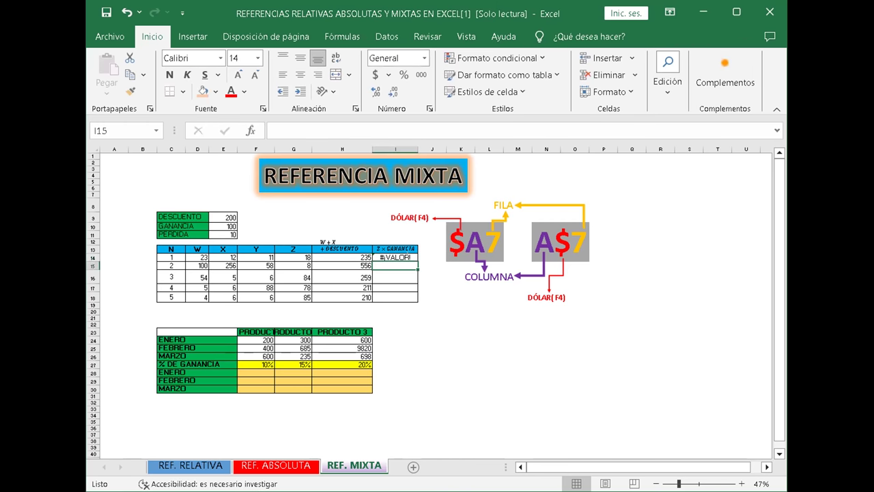
left_click(396, 249)
left_click(395, 258)
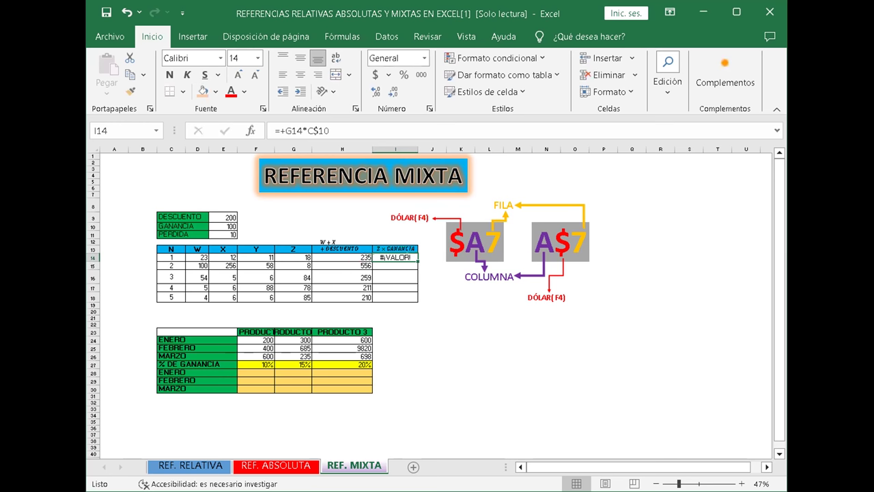
key("F2")
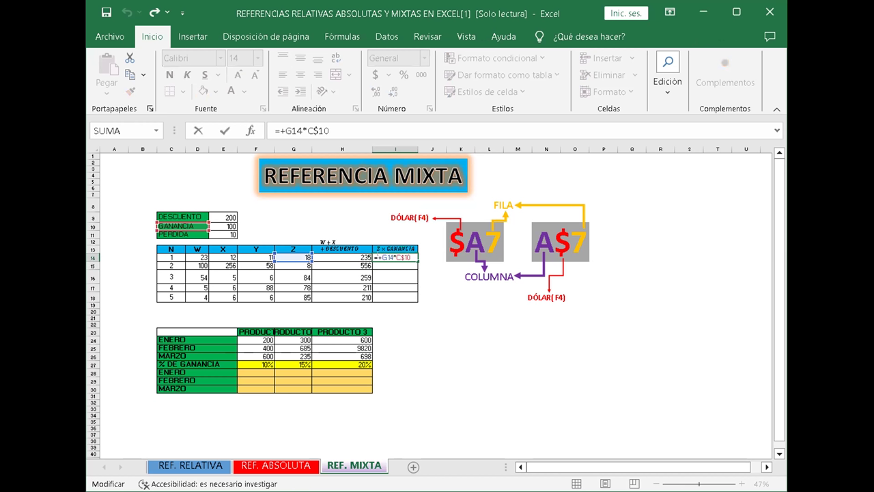
key("BackSpace")
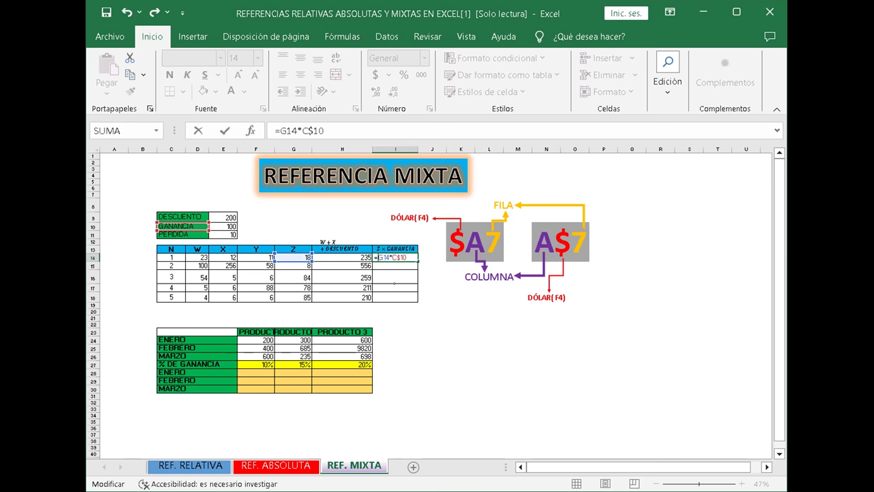
key("Return")
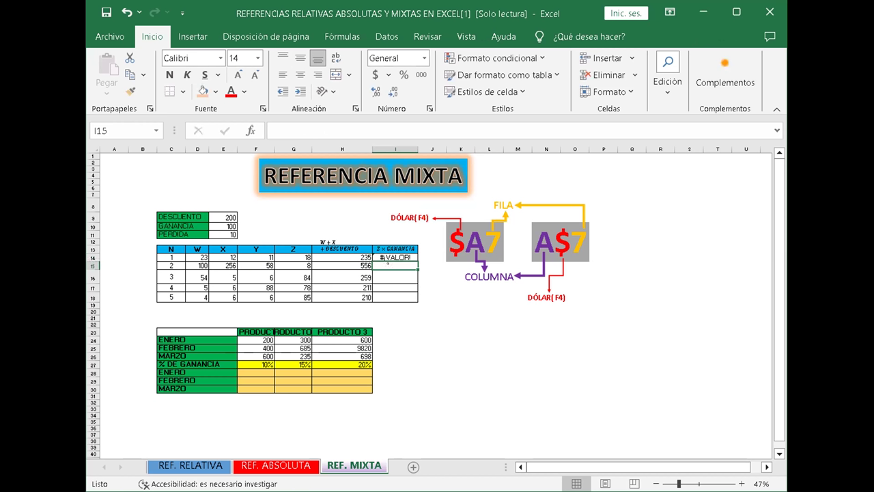
left_click(395, 258)
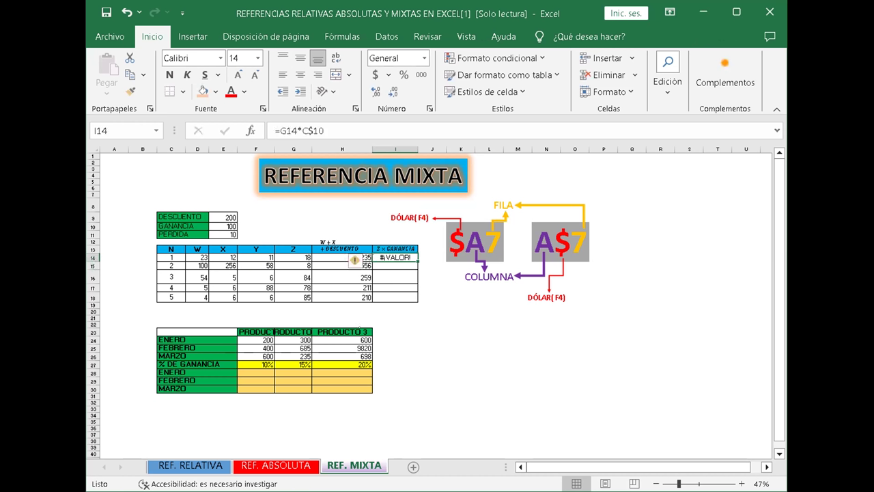
key("F2")
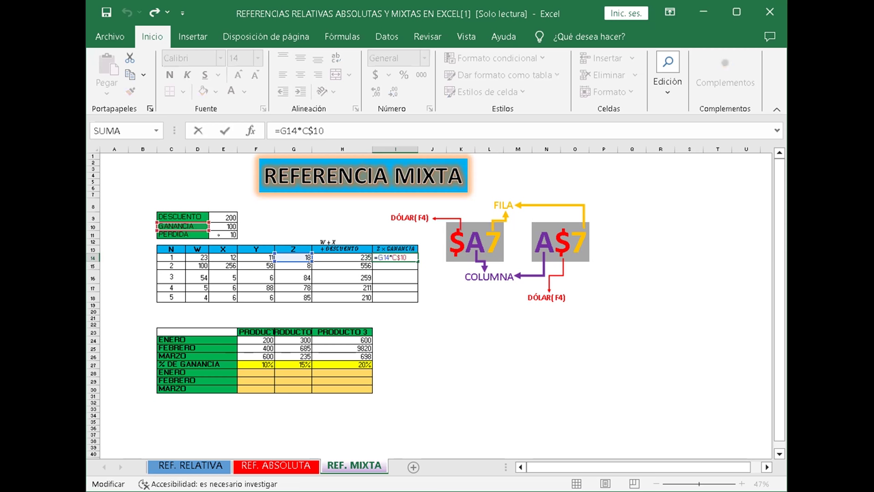
left_click(223, 226)
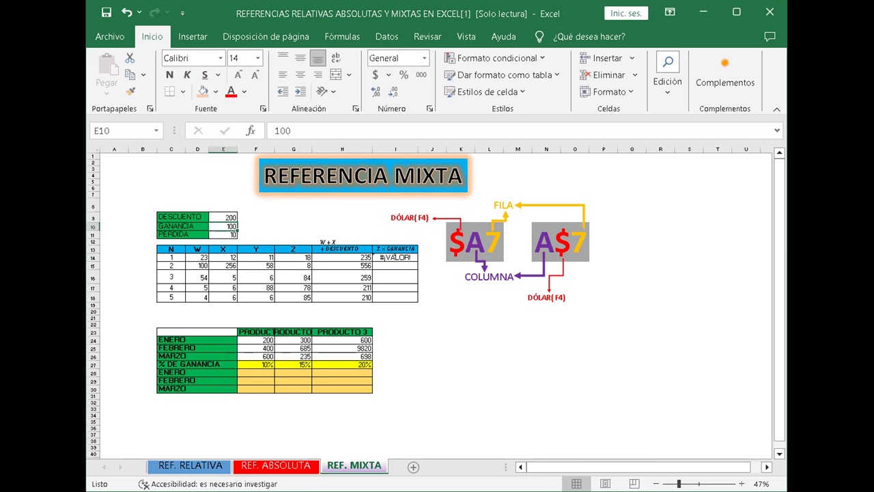
left_click(395, 258)
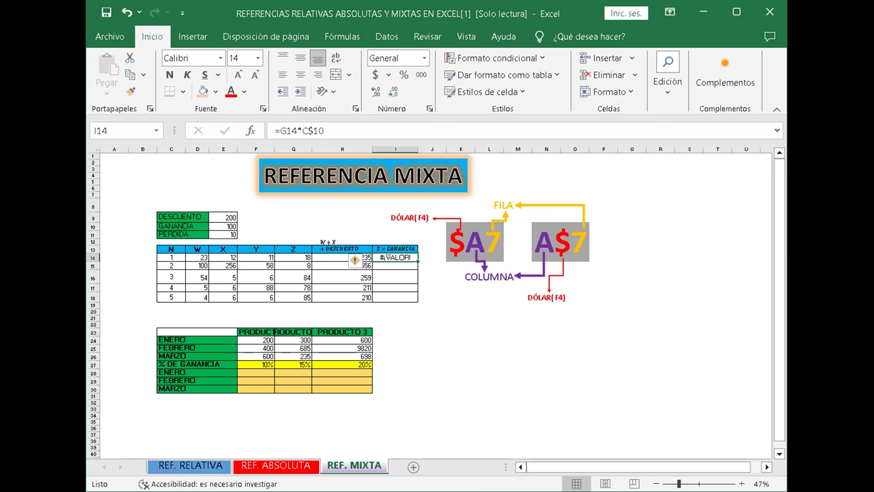
key("F2")
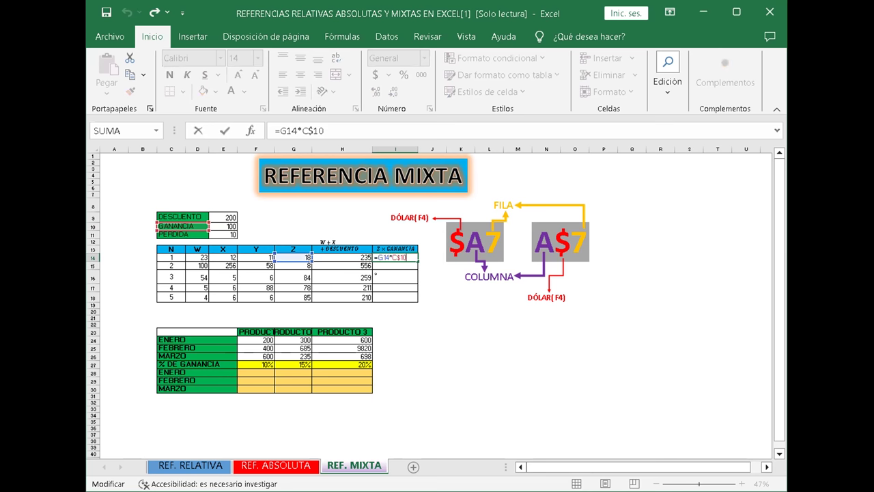
key("Return")
left_click(395, 258)
key("F2")
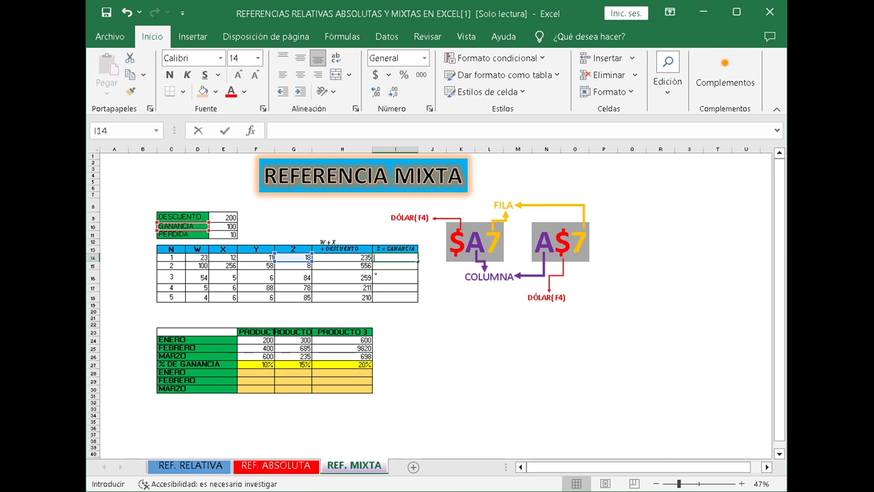
key("F2")
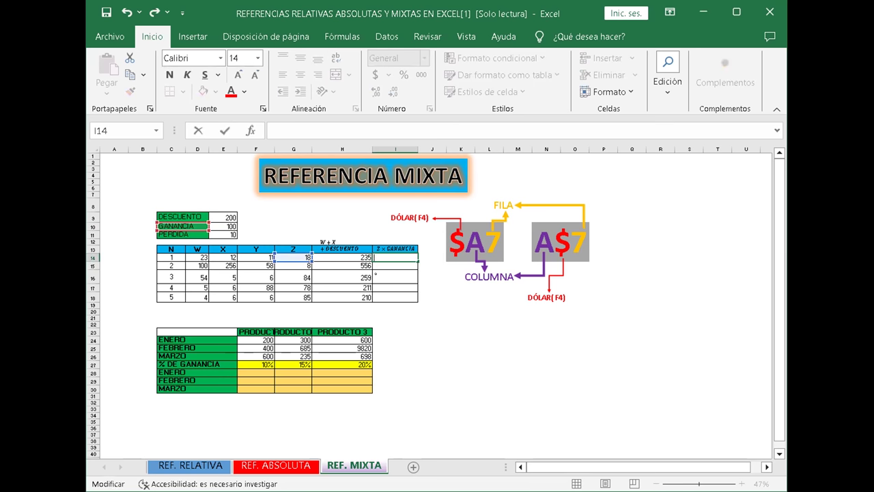
key("Escape")
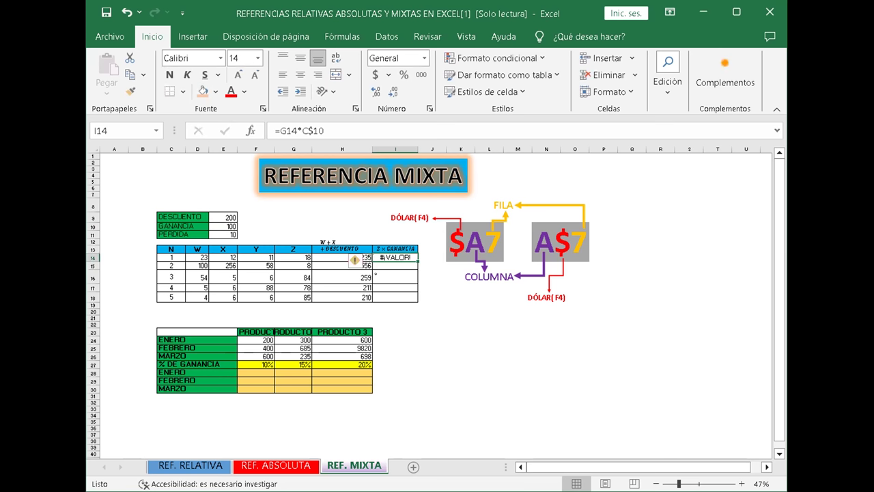
key("F2")
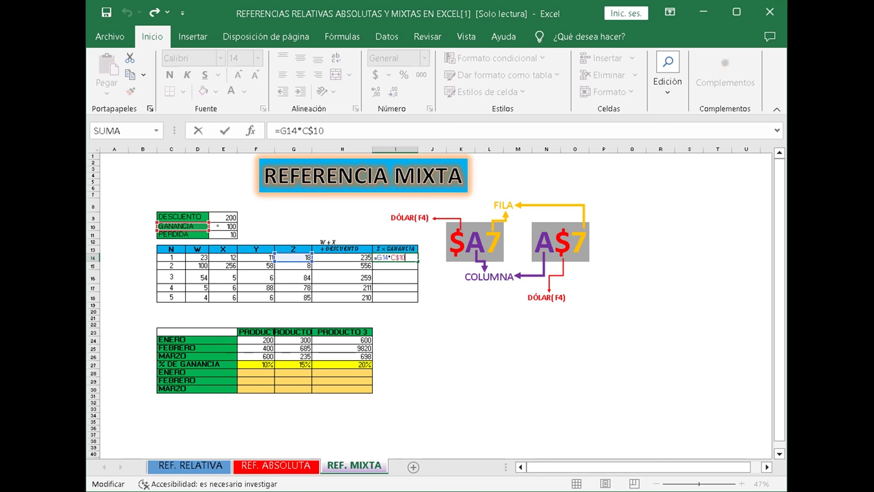
left_click(219, 226)
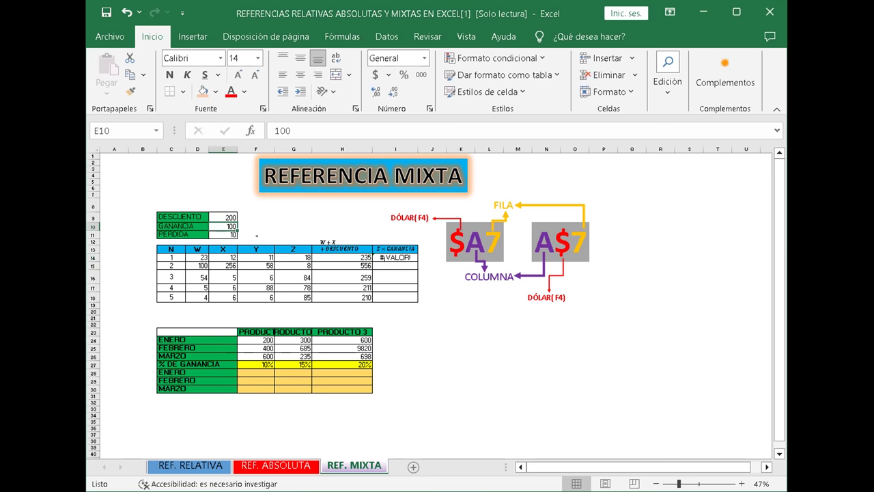
left_click(394, 249)
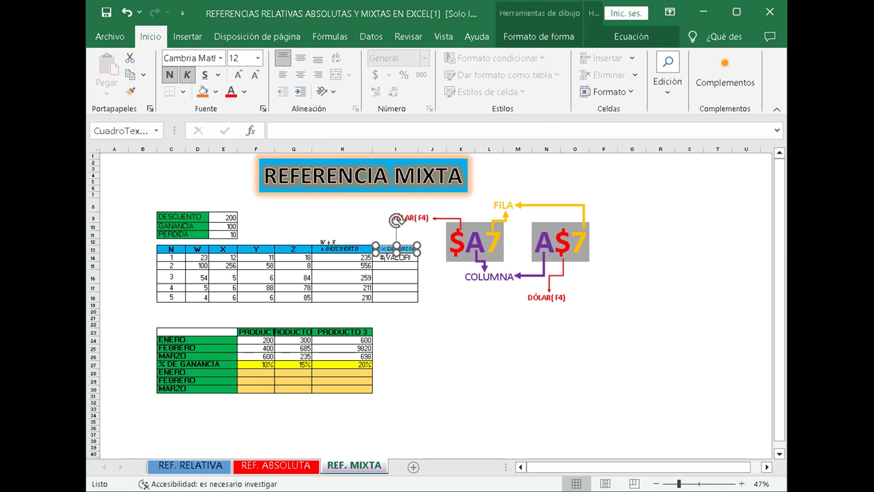
left_click(396, 258)
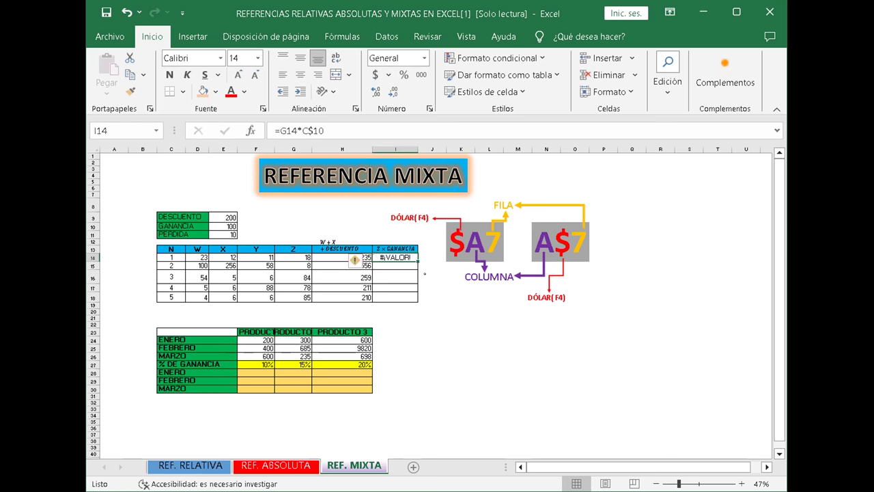
key("F2")
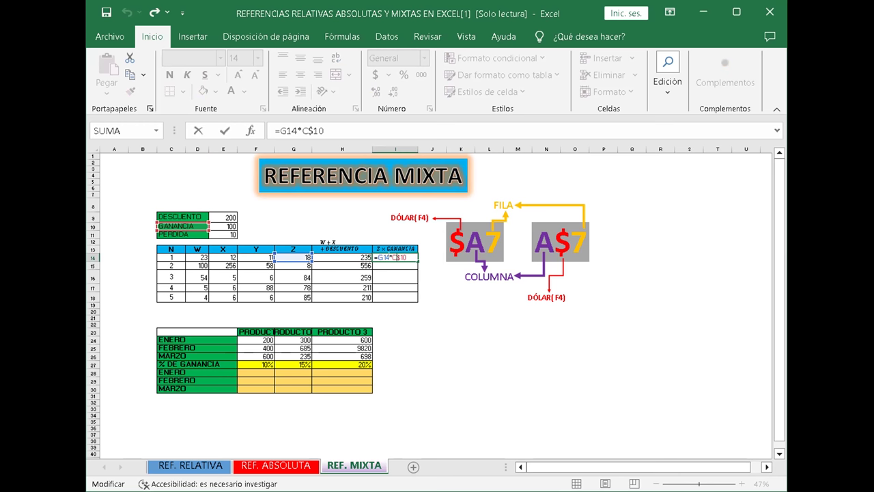
Change C$10 to E$10 in I14 and fill down to I18, giving 1800, 800, 8400, 7800, 8500
key("BackSpace")
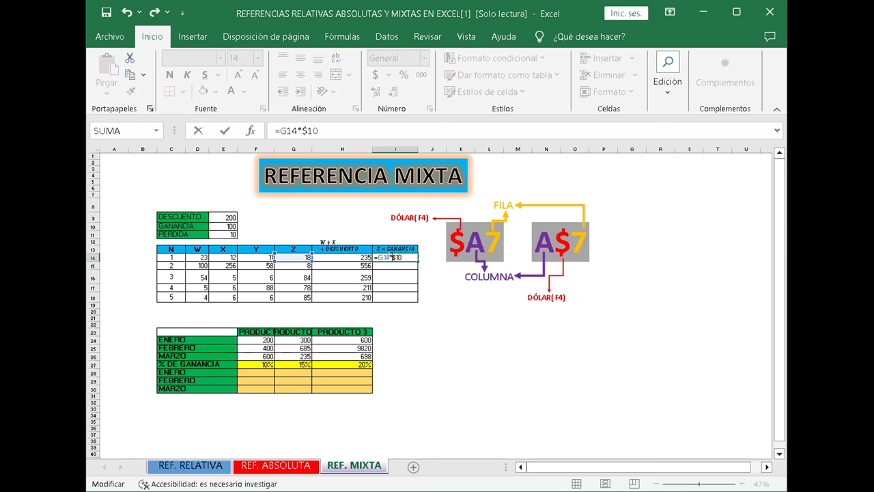
type("E")
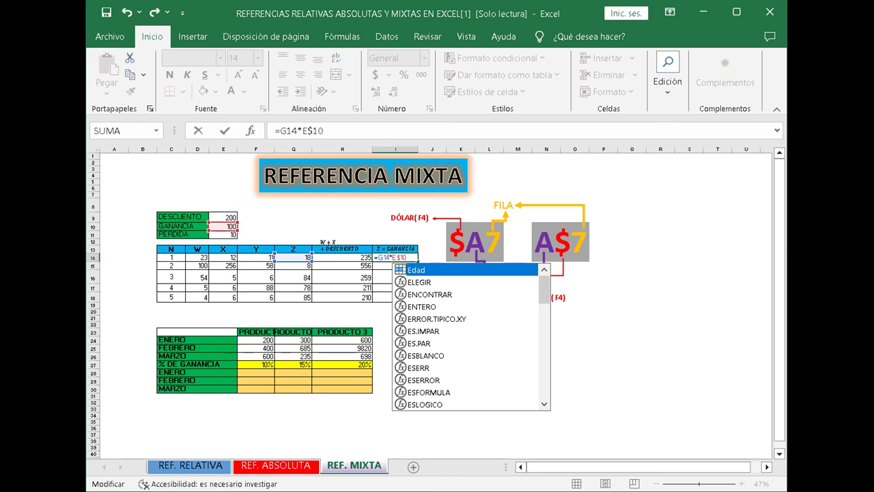
key("Return")
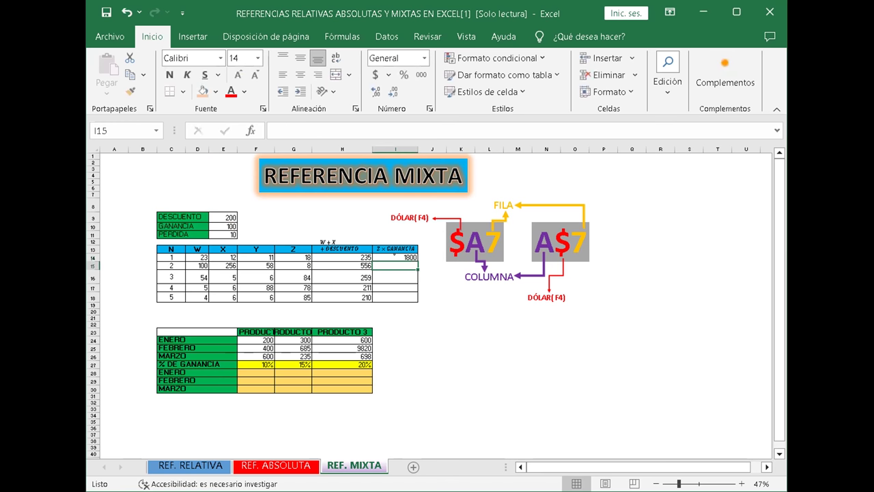
left_click(395, 257)
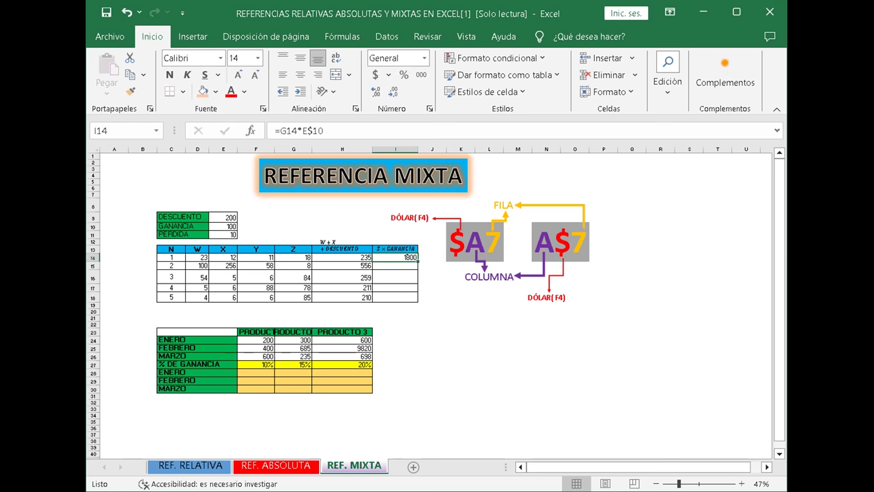
left_click_drag(418, 262, 418, 301)
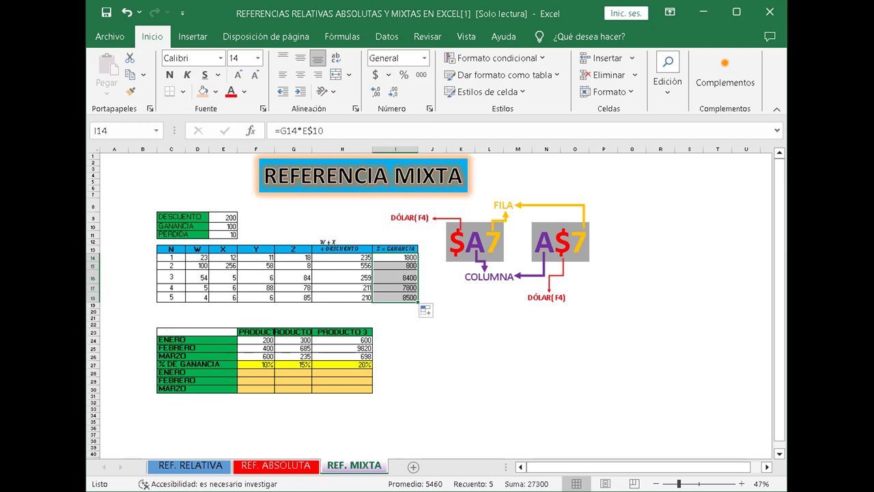
Try saving the workbook and acknowledge the read-only warning
left_click(106, 12)
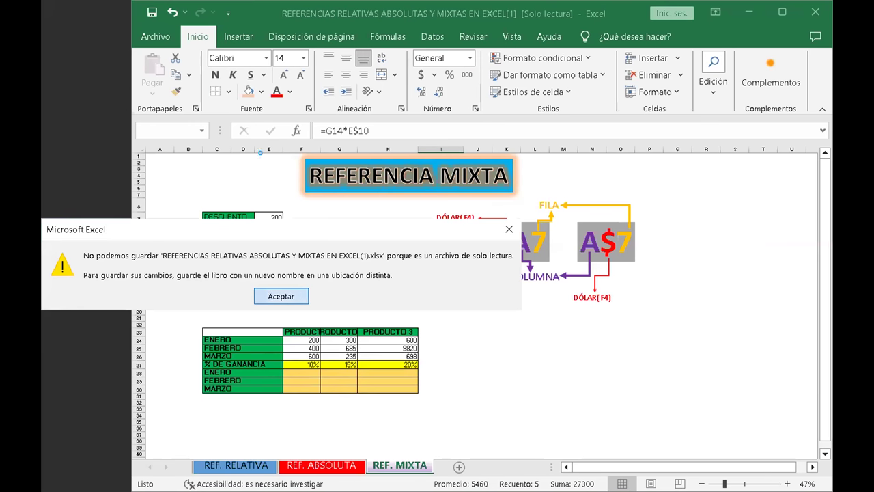
key("Return")
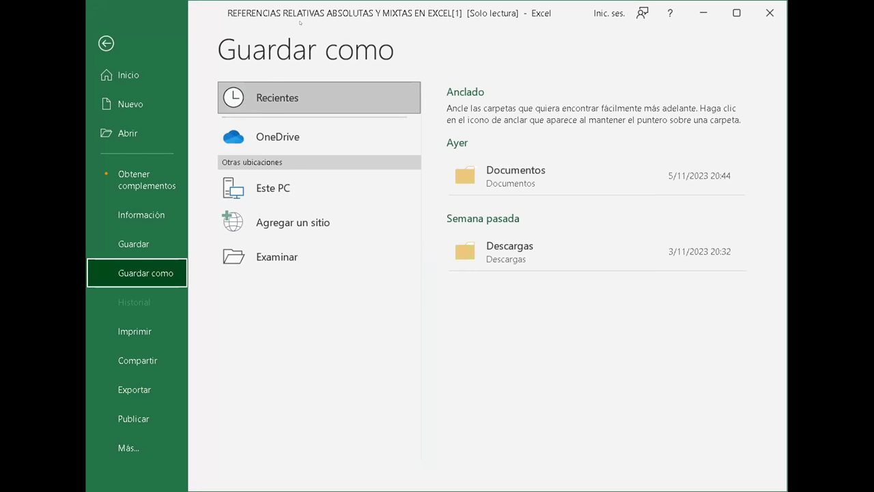
Retry the save, dismiss the read-only warning, and choose Documentos as the Save As location
left_click(135, 244)
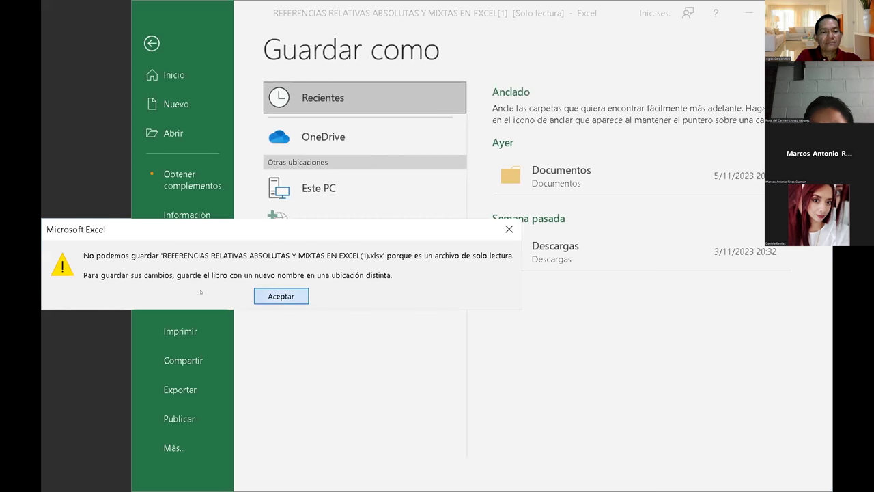
key("Return")
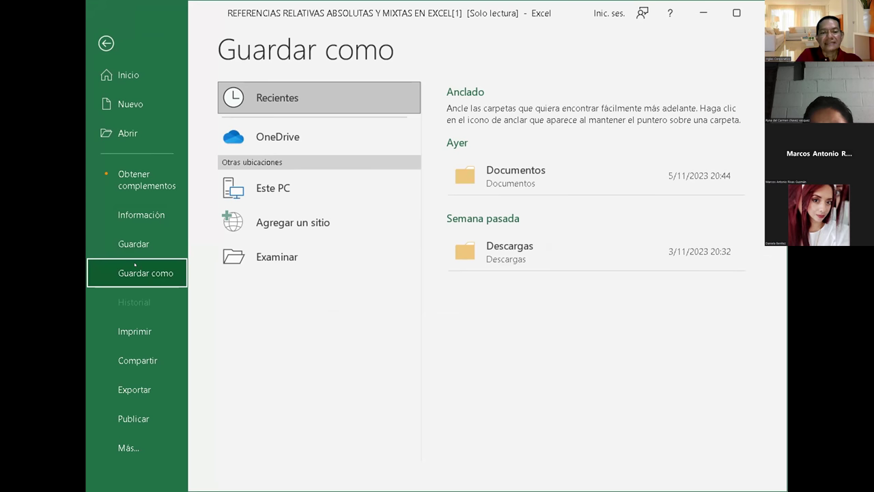
mouse_move(580, 176)
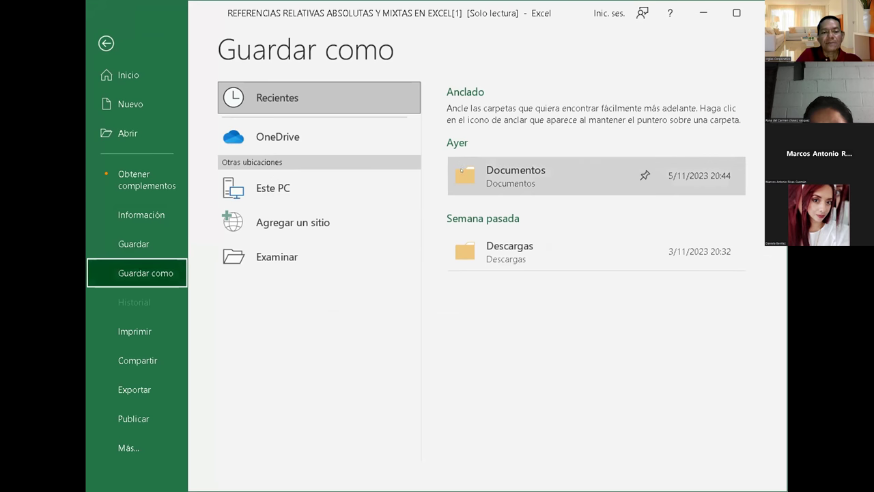
left_click(467, 172)
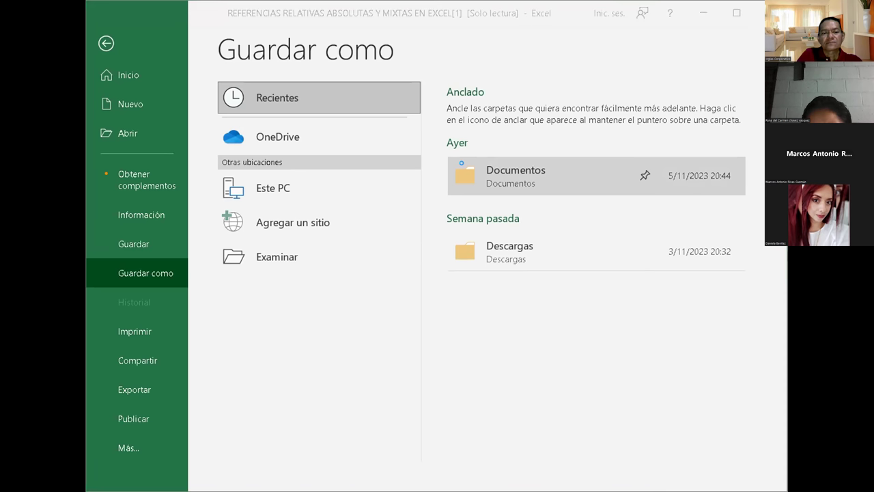
left_click(468, 171)
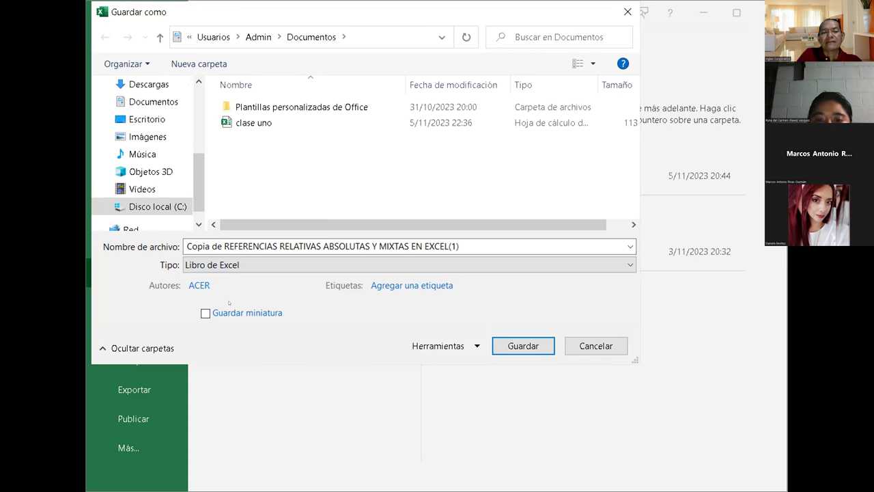
Save the copy in Documentos as 'Copia de REFERENCIAS RELATIVAS ABSOLUTAS Y MIXTAS EN EXCEL(1)'
left_click(497, 339)
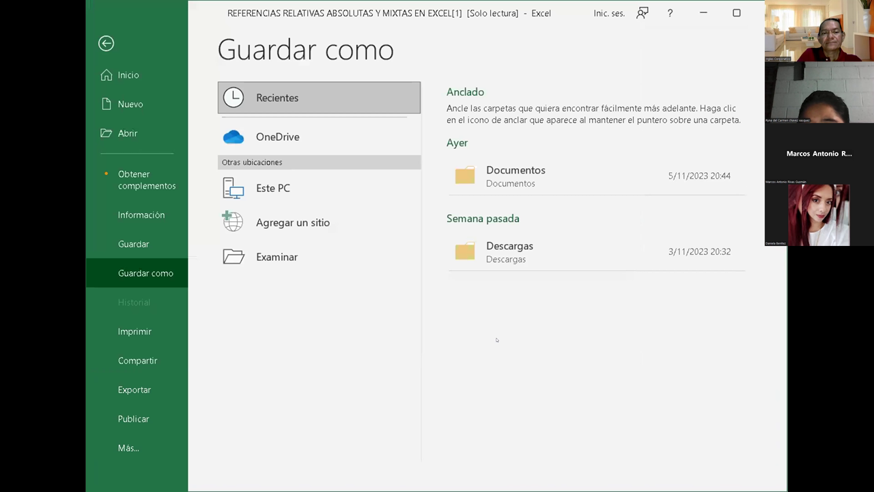